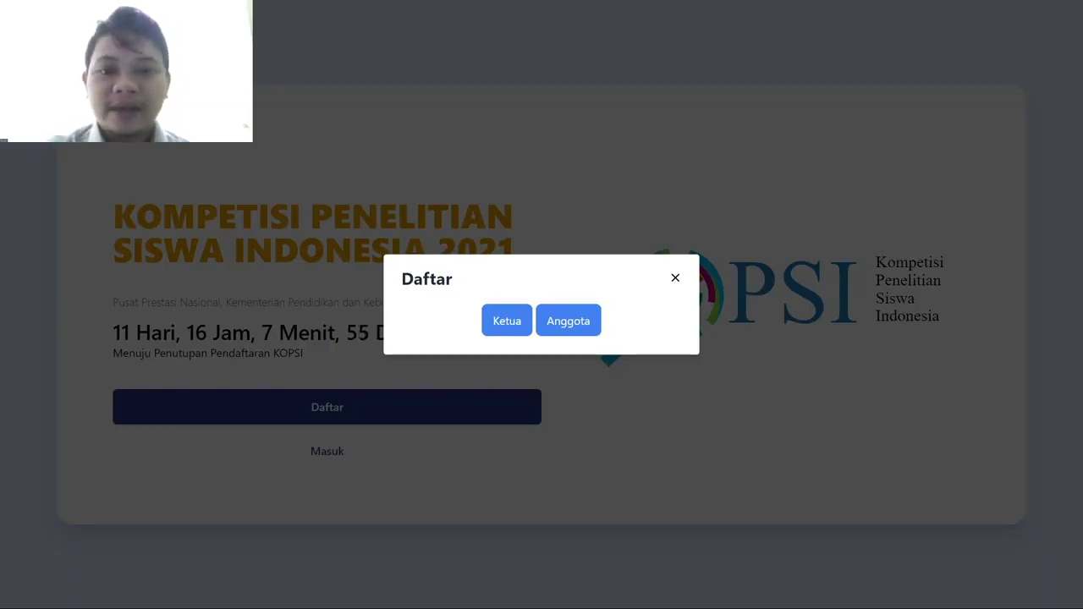
- Choose Ketua to start creating a team leader account
click(505, 322)
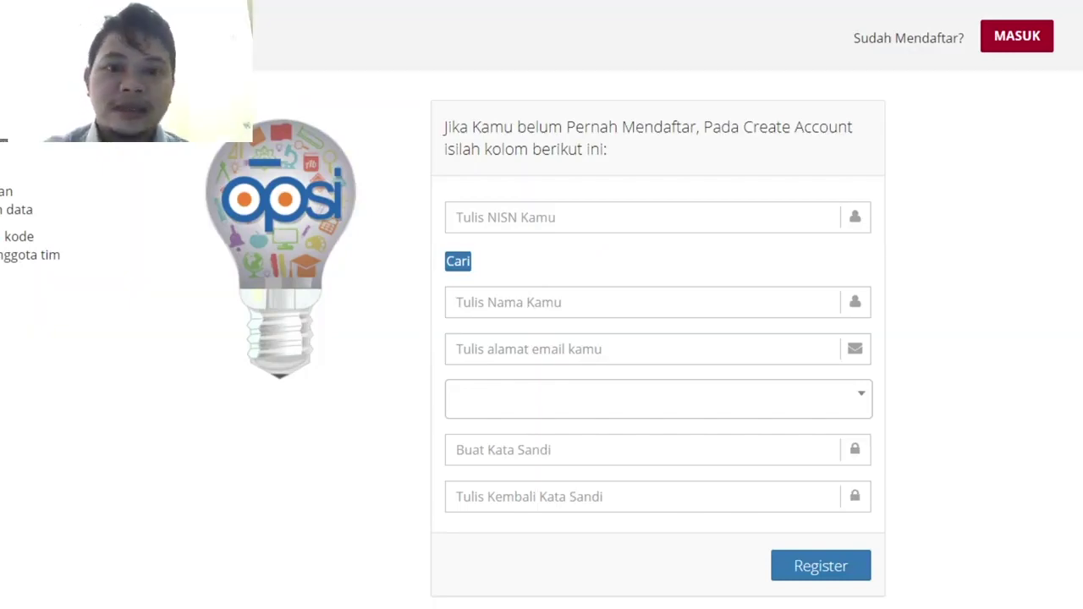
- Look up the leader's NISN with Cari, then clear the field when no data returns
click(516, 219)
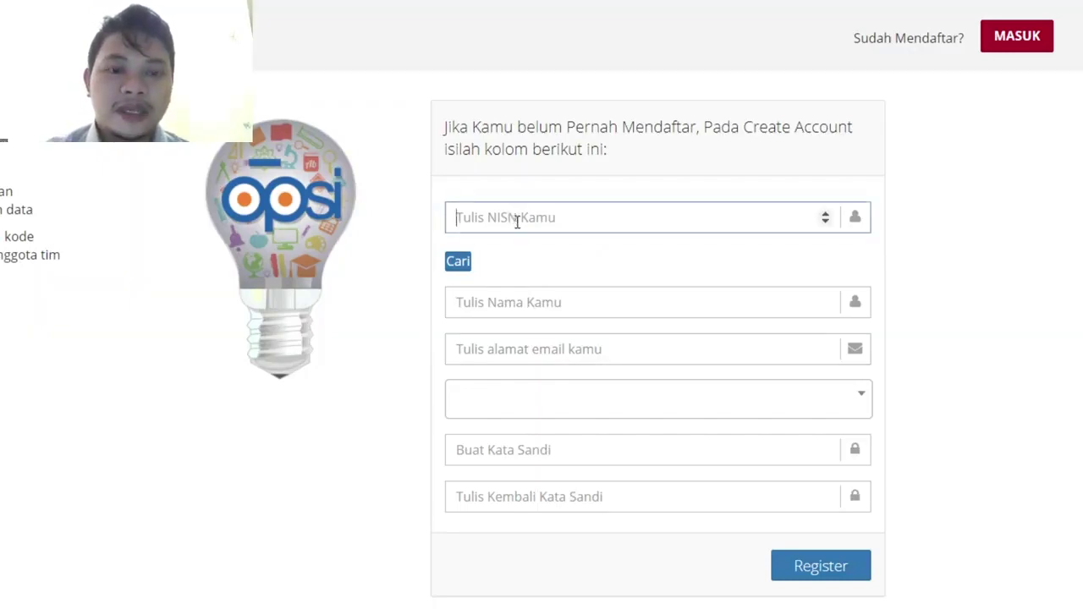
click(509, 252)
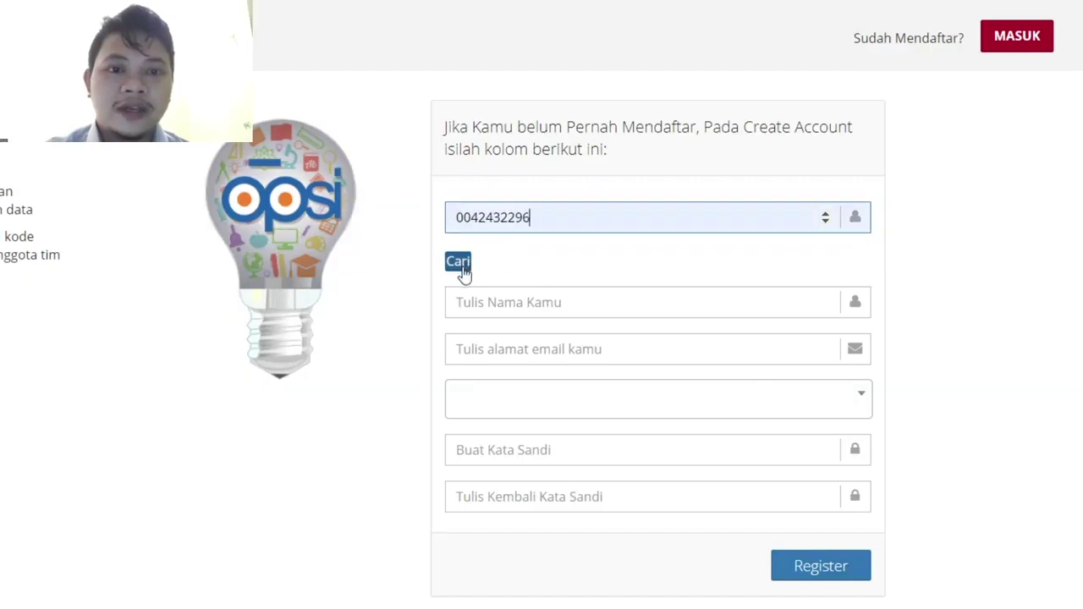
click(468, 268)
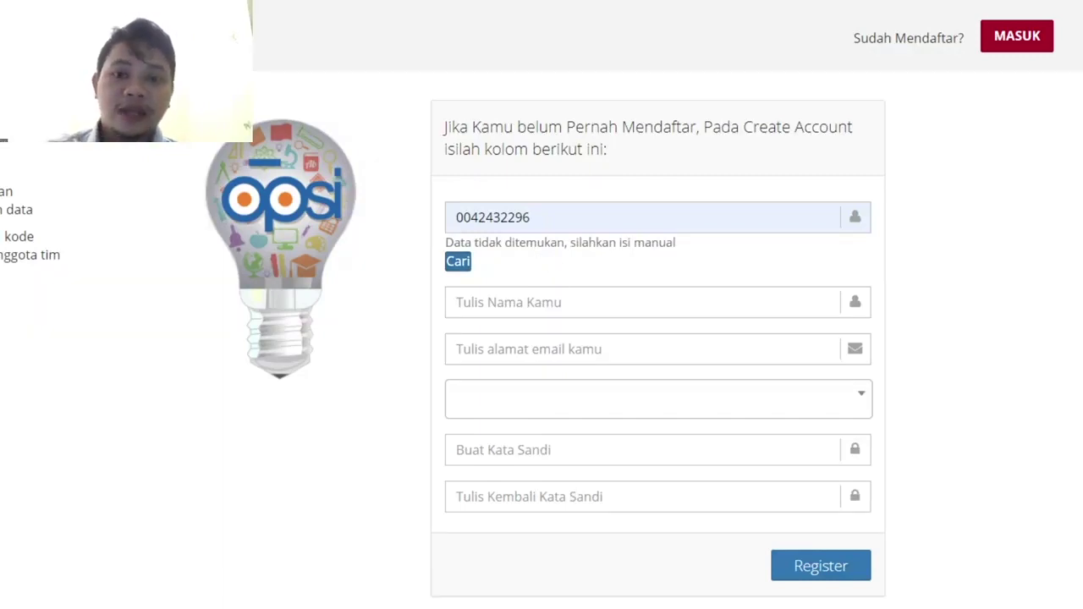
drag(551, 217, 447, 241)
key(BackSpace)
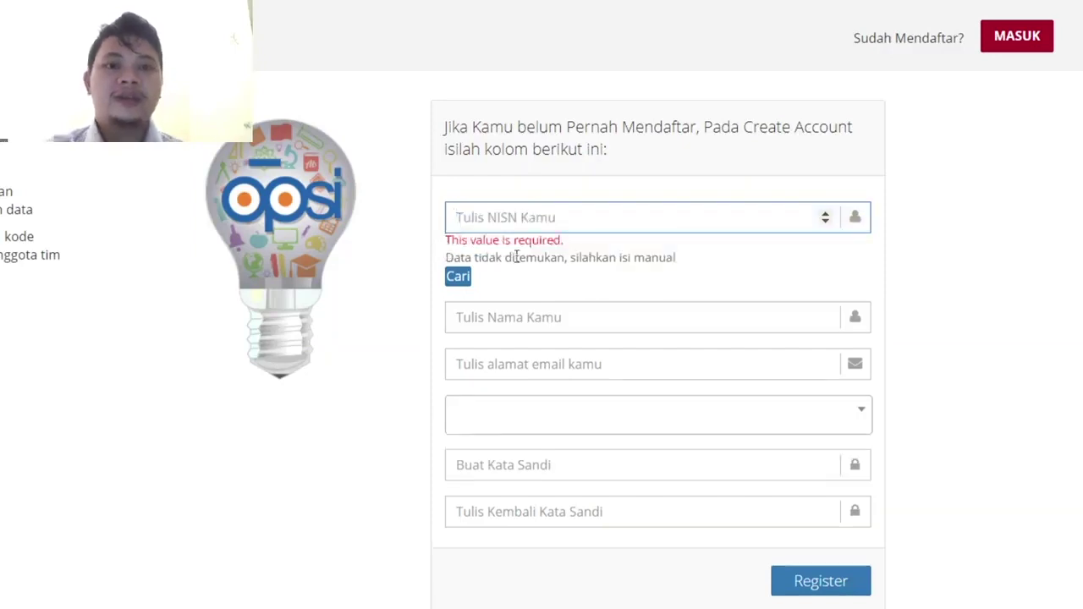
click(509, 274)
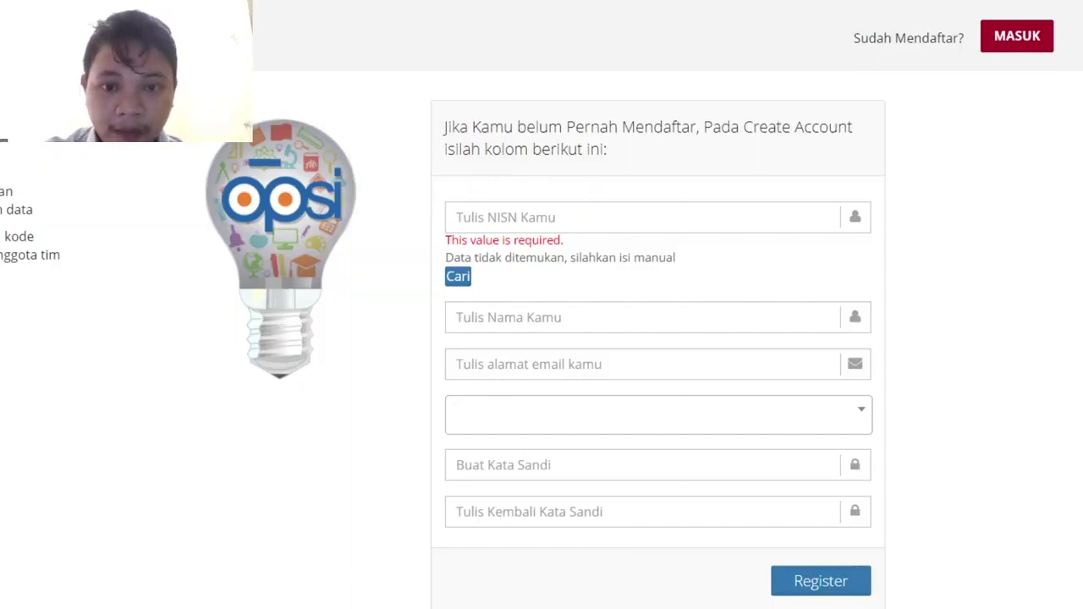
- Select MST-Lingkungan as the research field and switch to the Sign In page
click(533, 368)
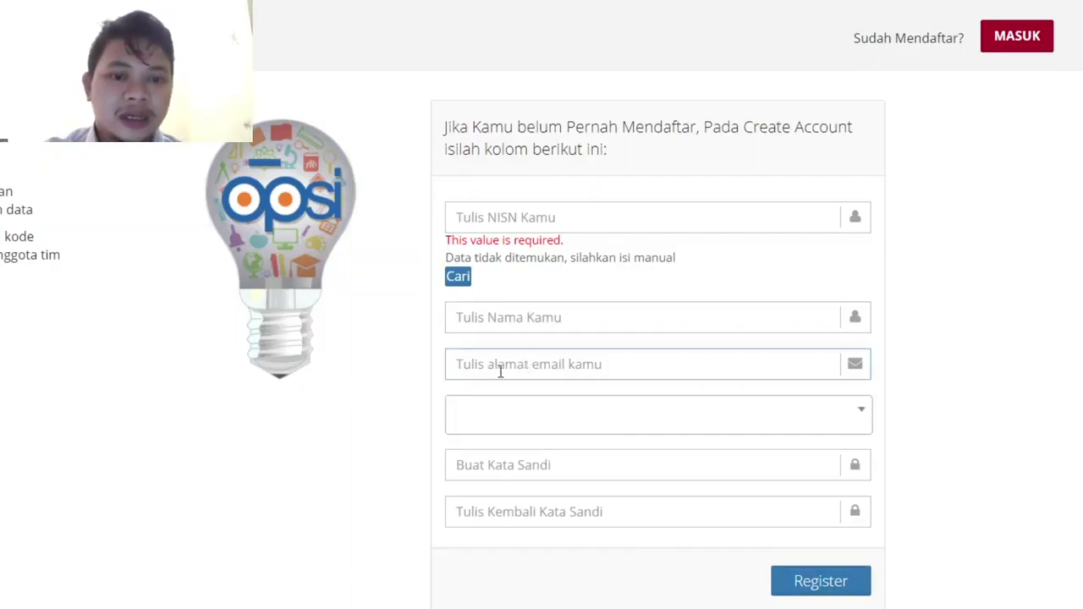
click(472, 426)
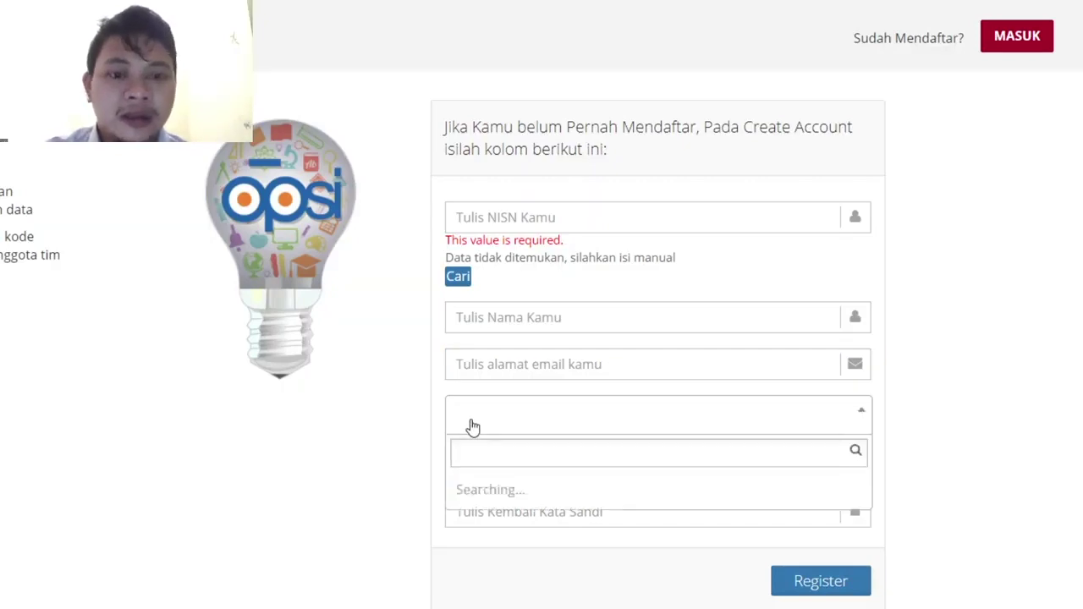
scroll(530, 581, down, 5)
scroll(551, 584, down, 1)
click(550, 590)
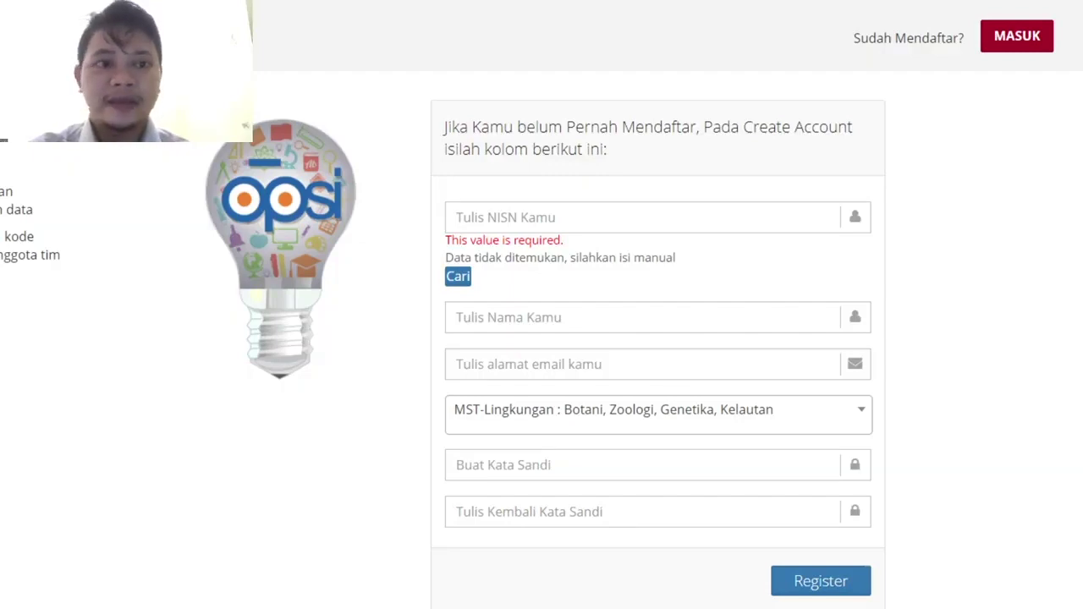
click(1007, 36)
- Sign in with the test account's e-mail and password
click(609, 232)
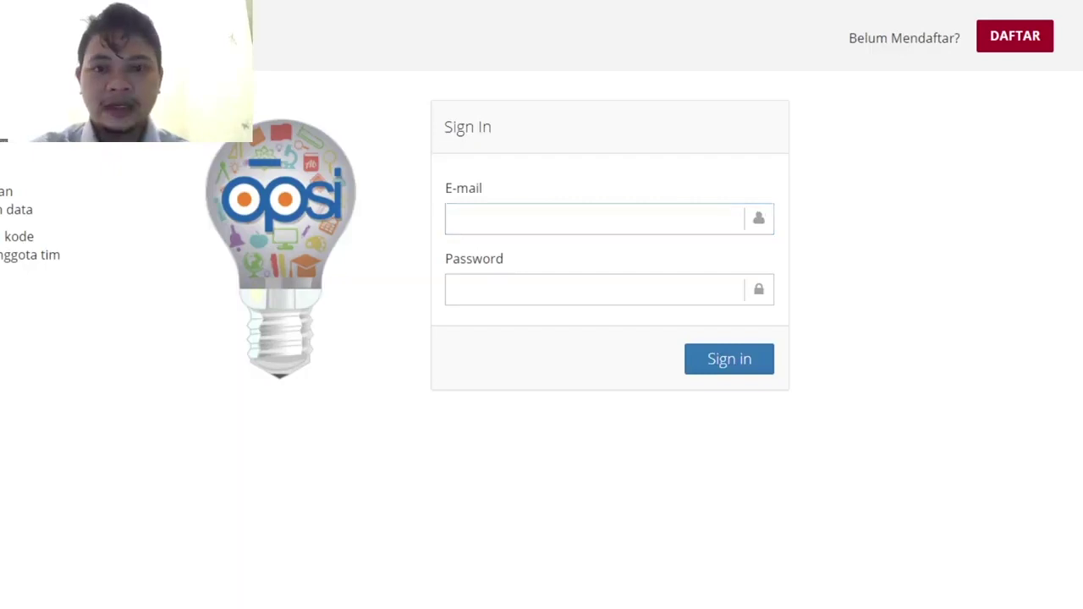
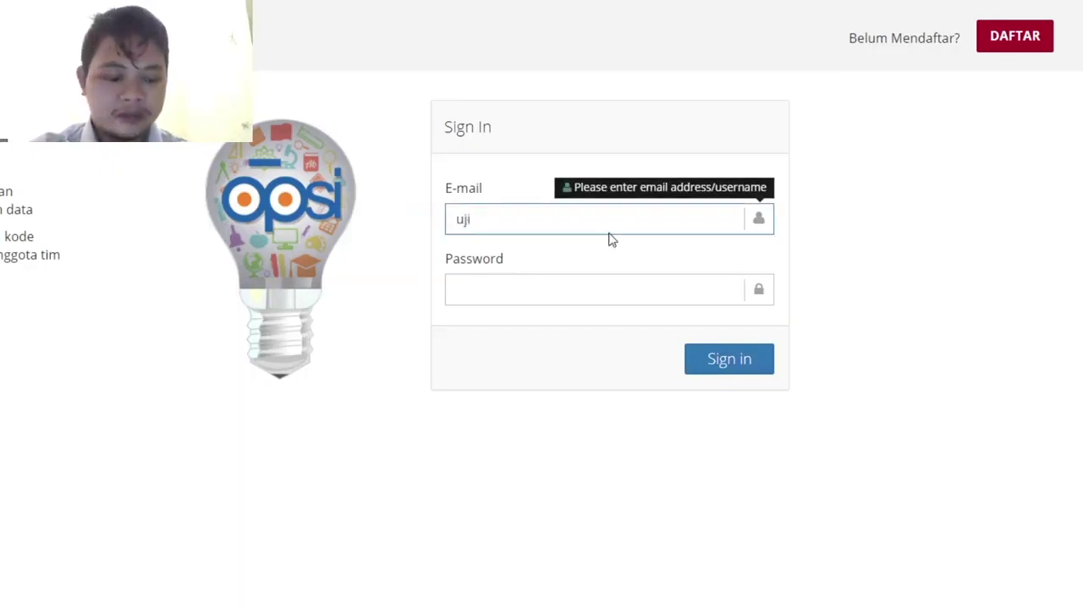
key(Tab)
text(123456789)
click(728, 363)
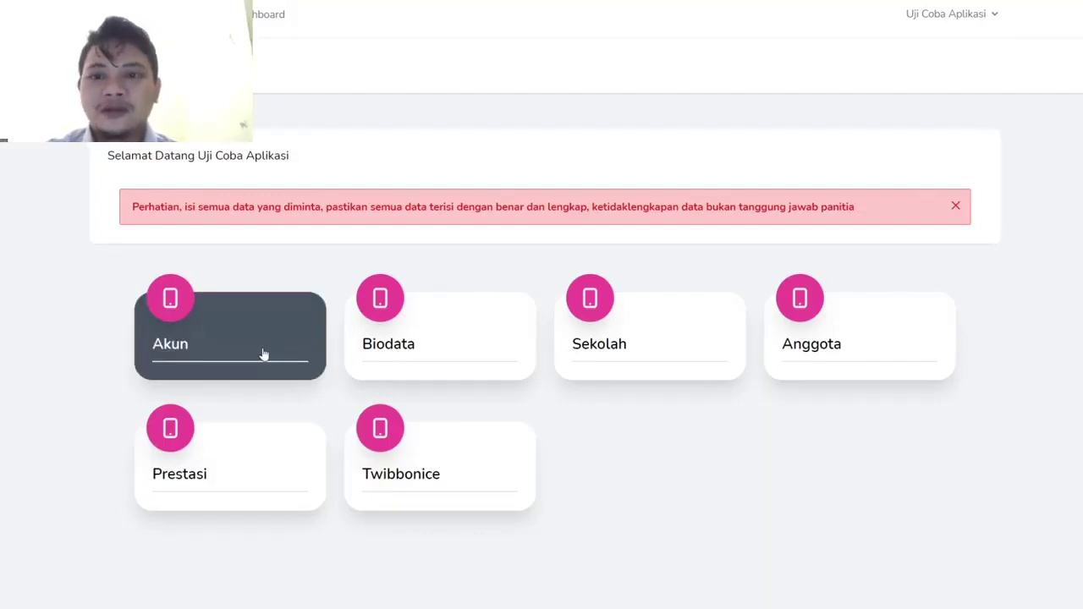
- Check the account's name and e-mail on the Akun page, then open Biodata from the dashboard
click(293, 353)
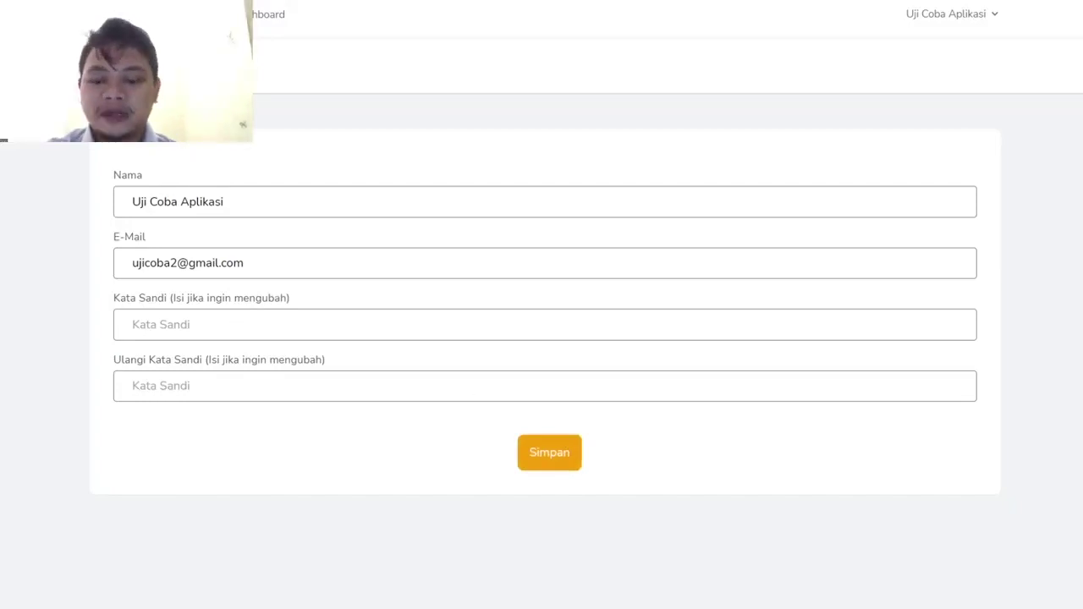
key(alt+Left)
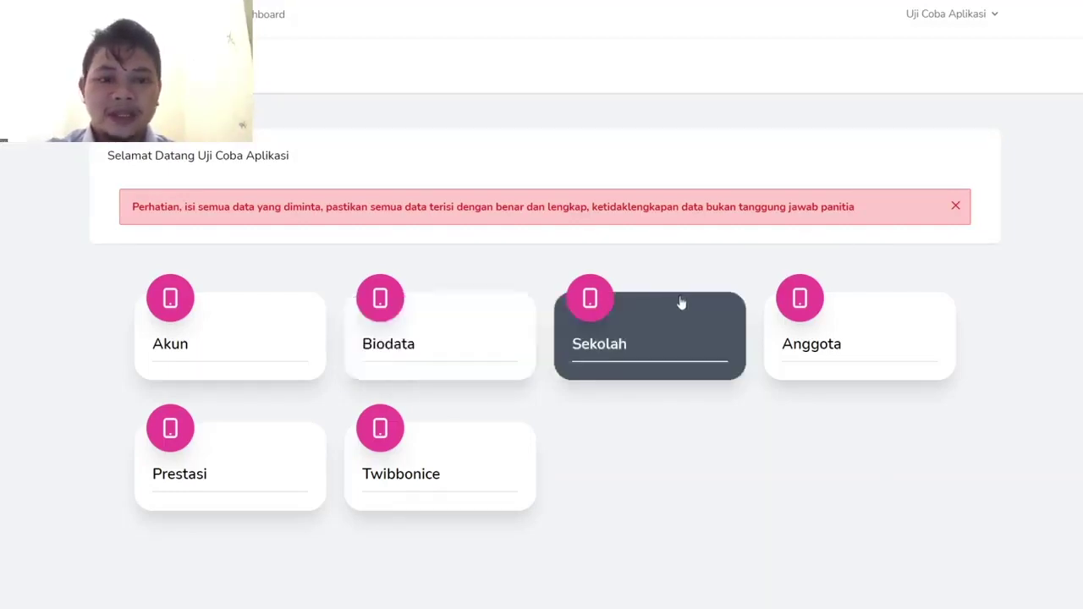
click(450, 347)
scroll(418, 355, down, 3)
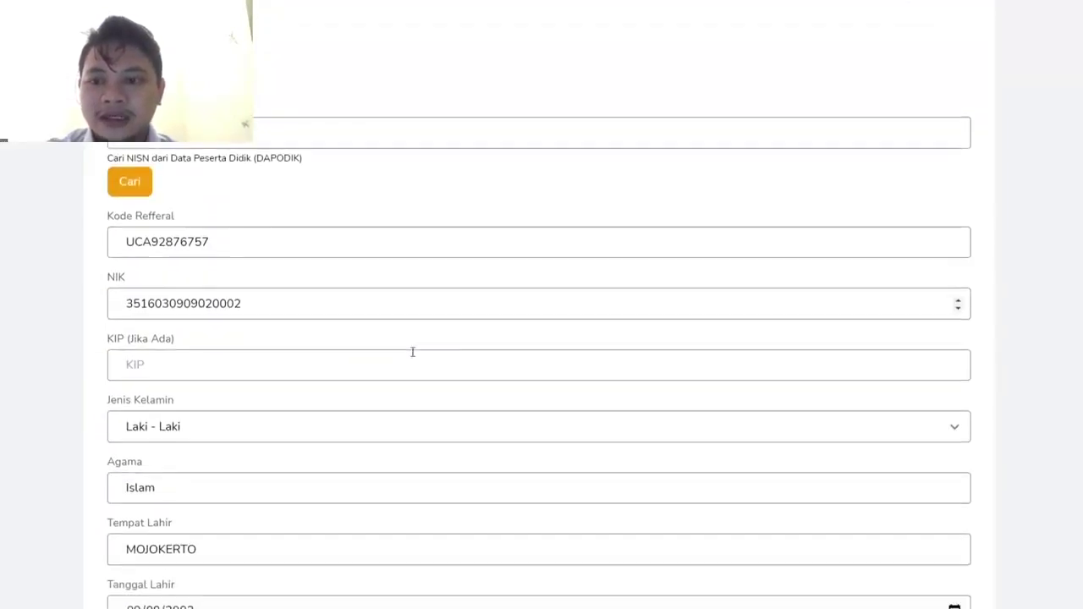
scroll(313, 348, down, 1)
scroll(313, 348, up, 1)
scroll(313, 346, down, 2)
scroll(313, 347, down, 5)
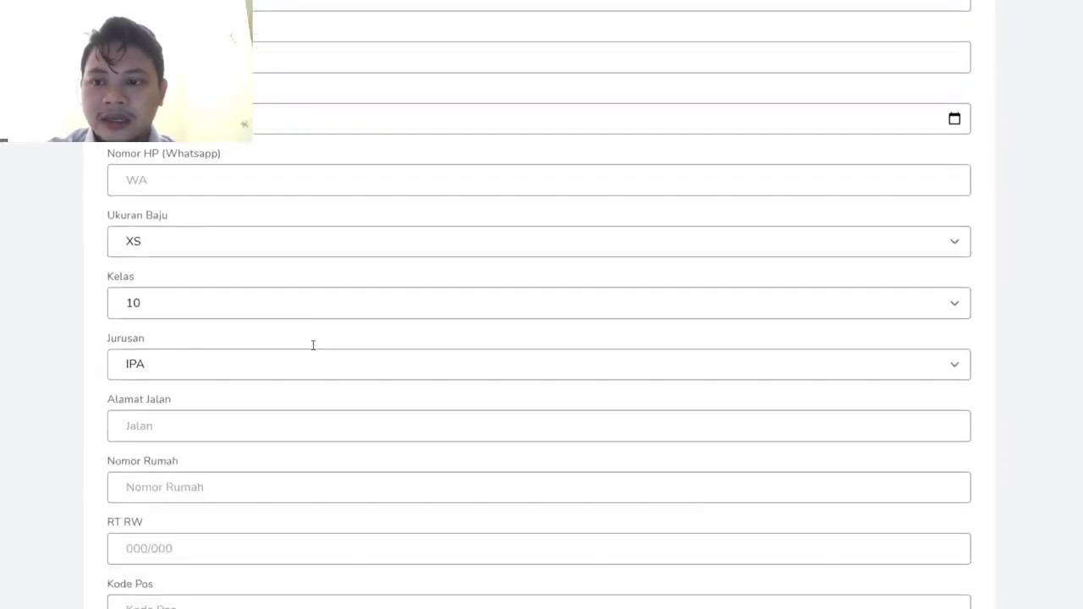
scroll(312, 347, up, 4)
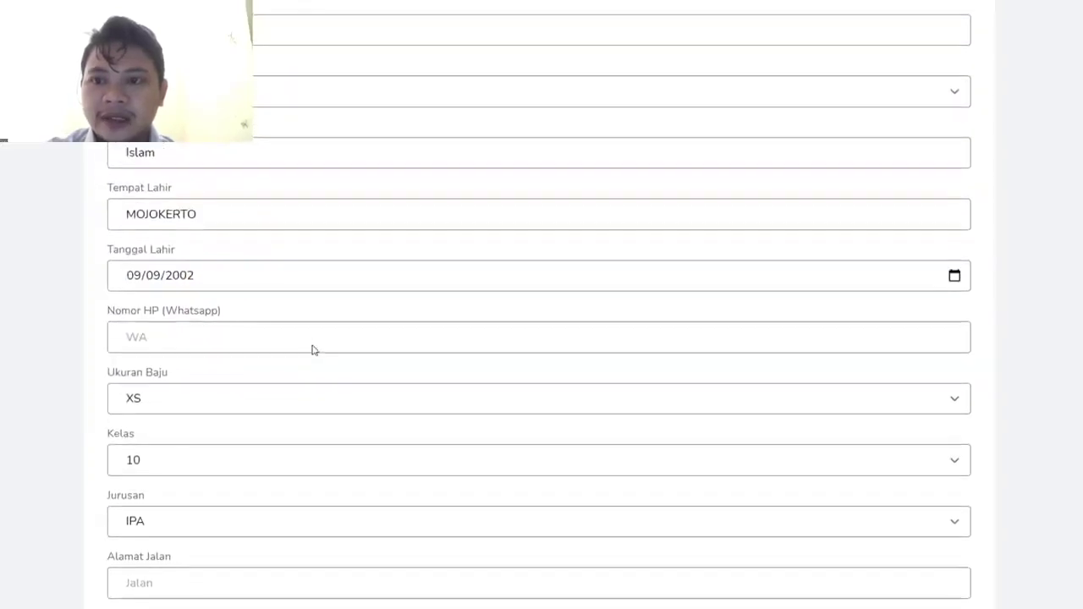
scroll(313, 345, up, 2)
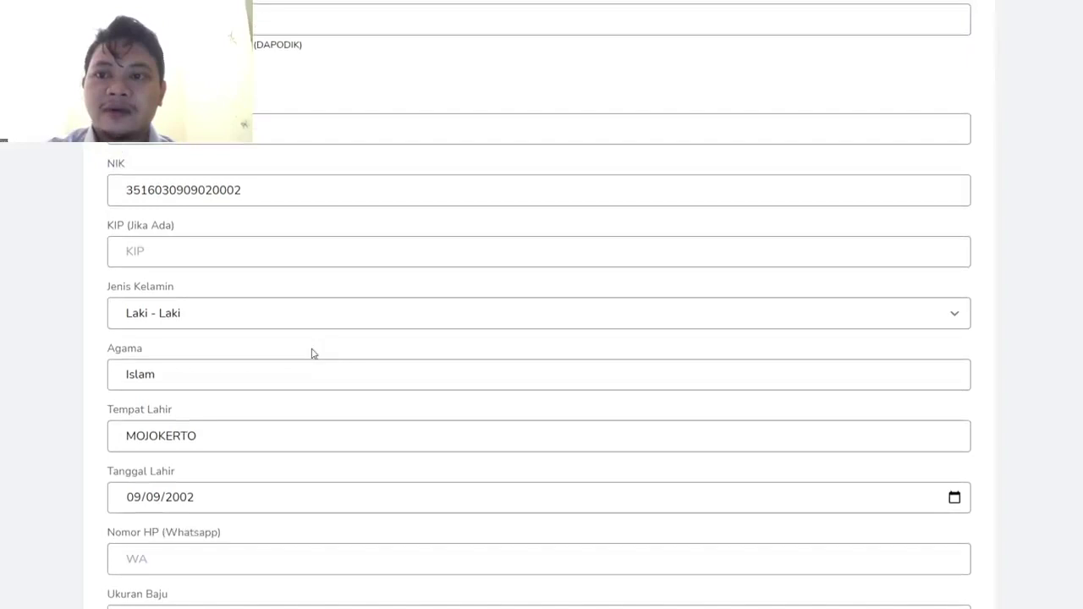
scroll(207, 273, down, 1)
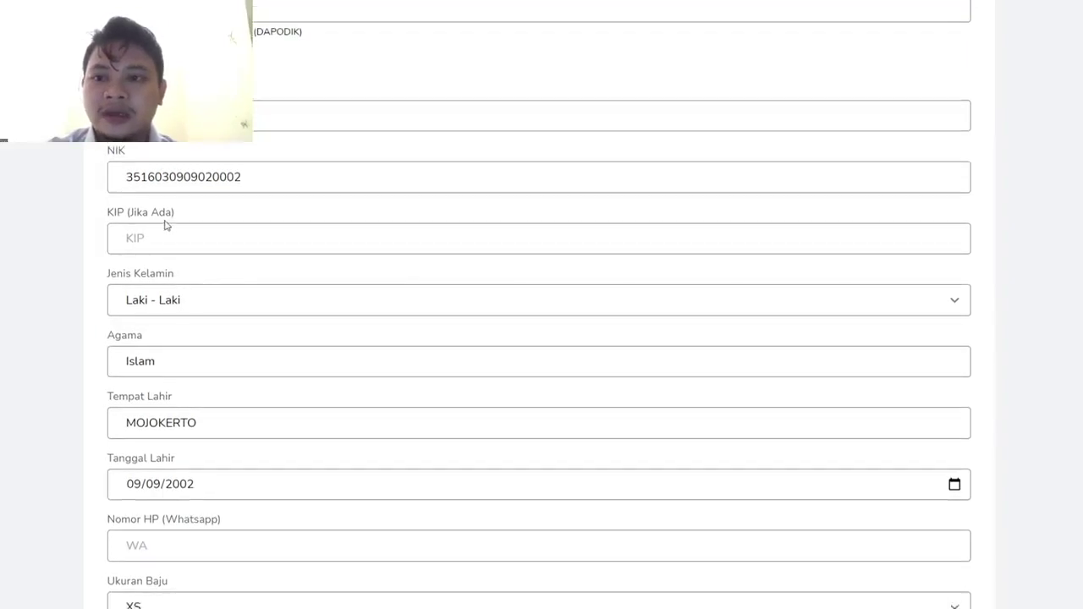
scroll(156, 249, down, 2)
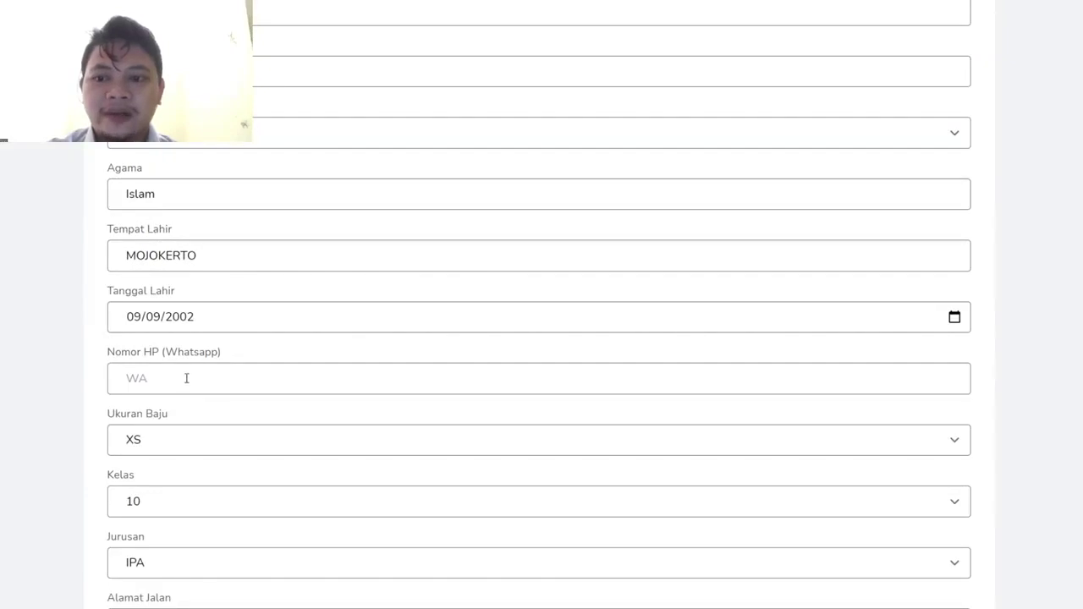
scroll(187, 378, down, 1)
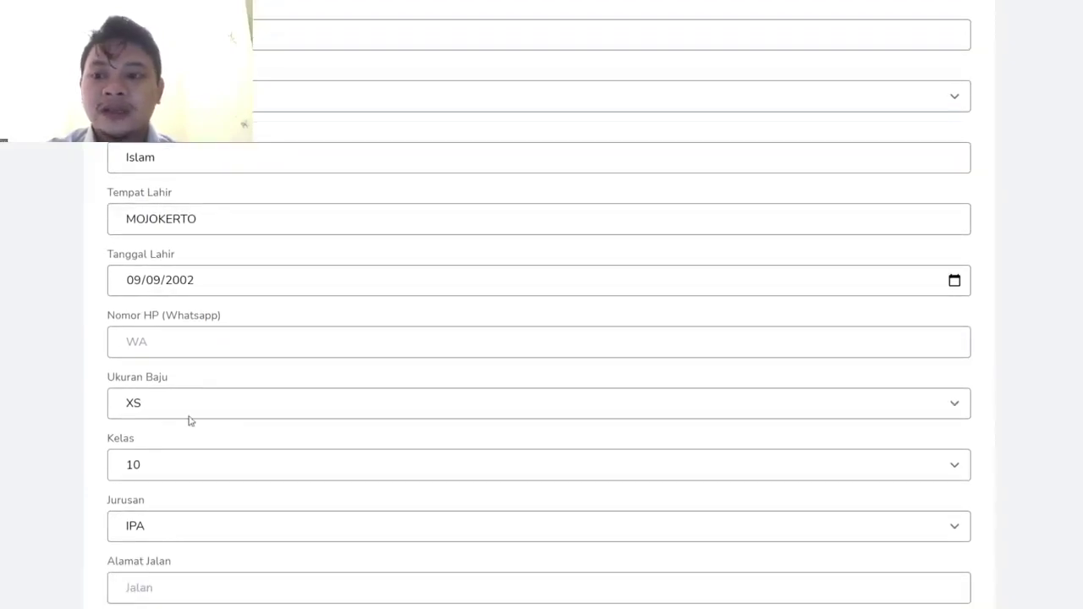
click(189, 414)
scroll(145, 444, down, 1)
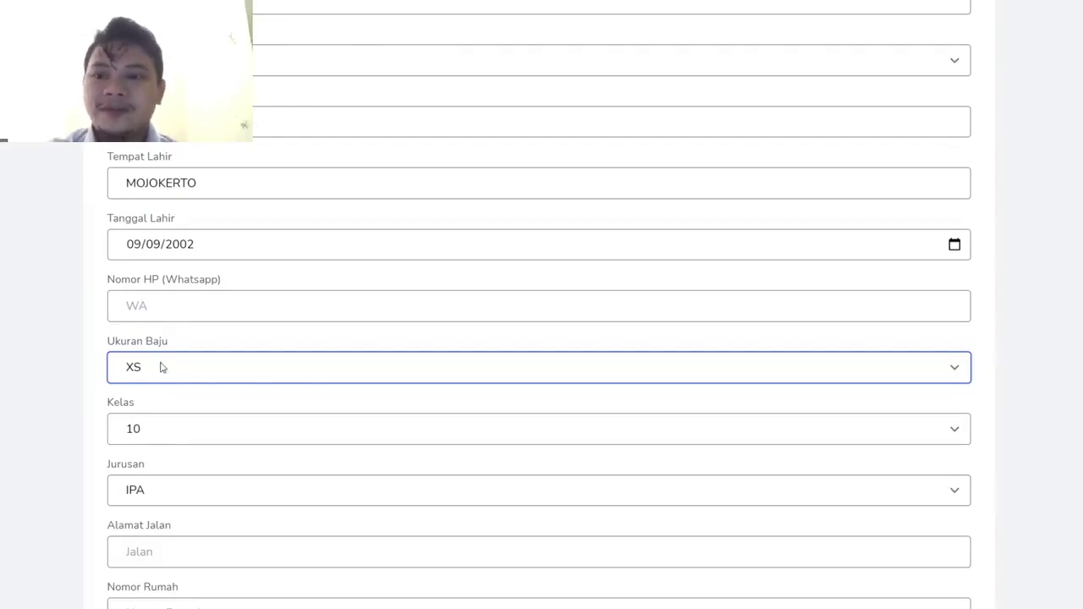
scroll(139, 427, down, 1)
- Enter the leader's WhatsApp number, street name and house number in Biodata
click(167, 267)
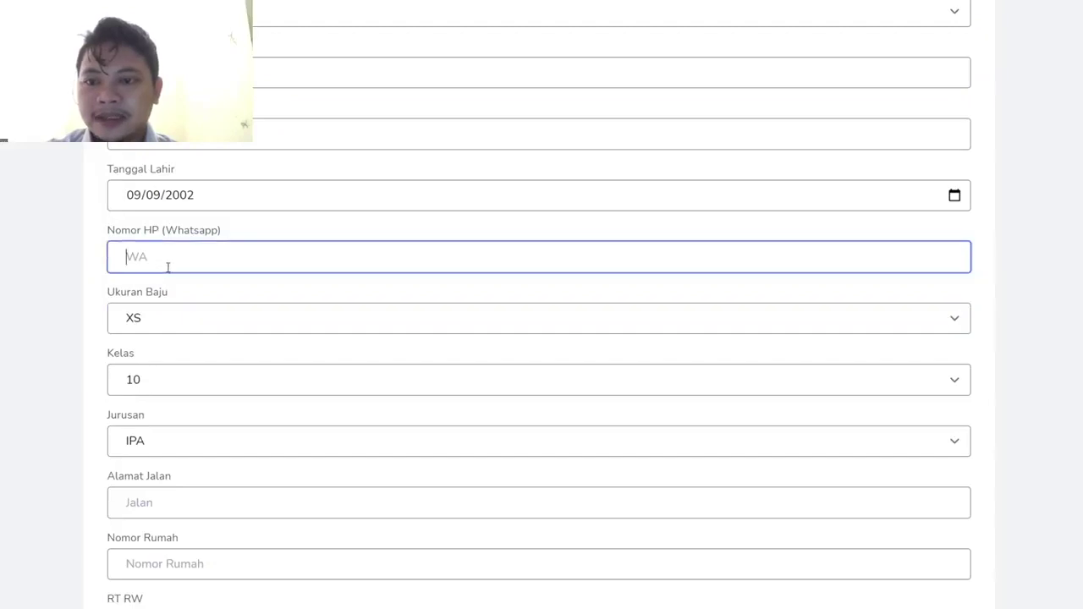
scroll(166, 256, down, 2)
click(160, 413)
key(Tab)
- Fill in the leader's RT/RW and postal code fields
scroll(160, 414, down, 1)
click(142, 450)
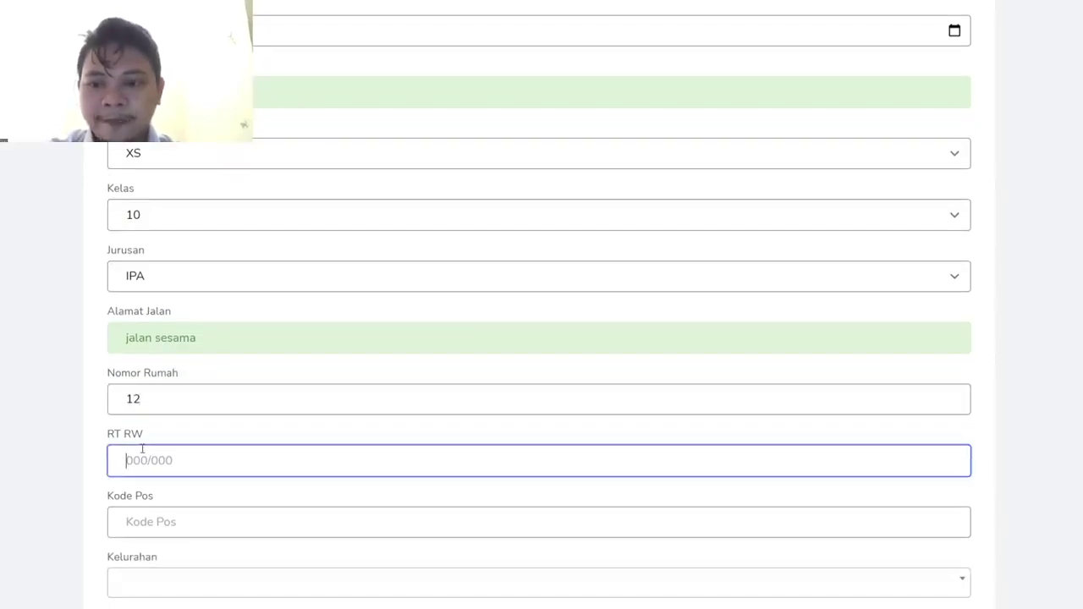
text(001/002)
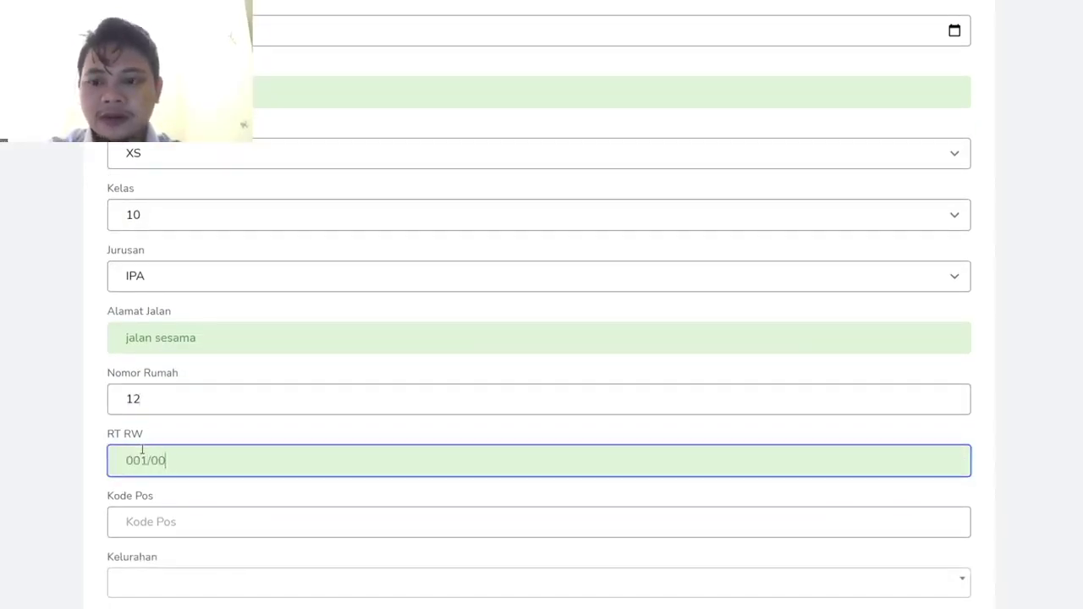
click(144, 521)
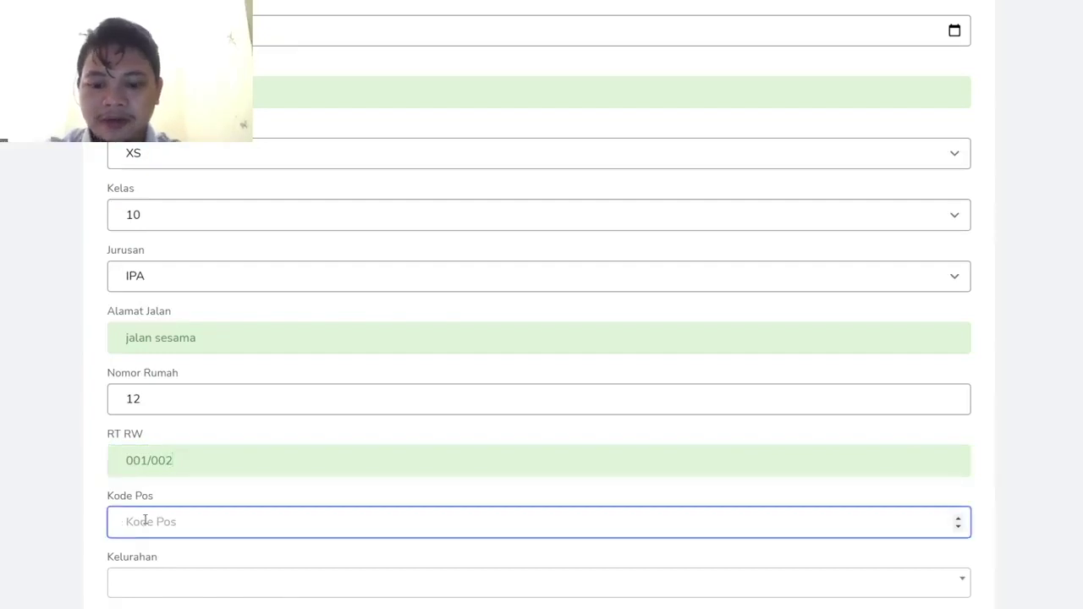
text(65234)
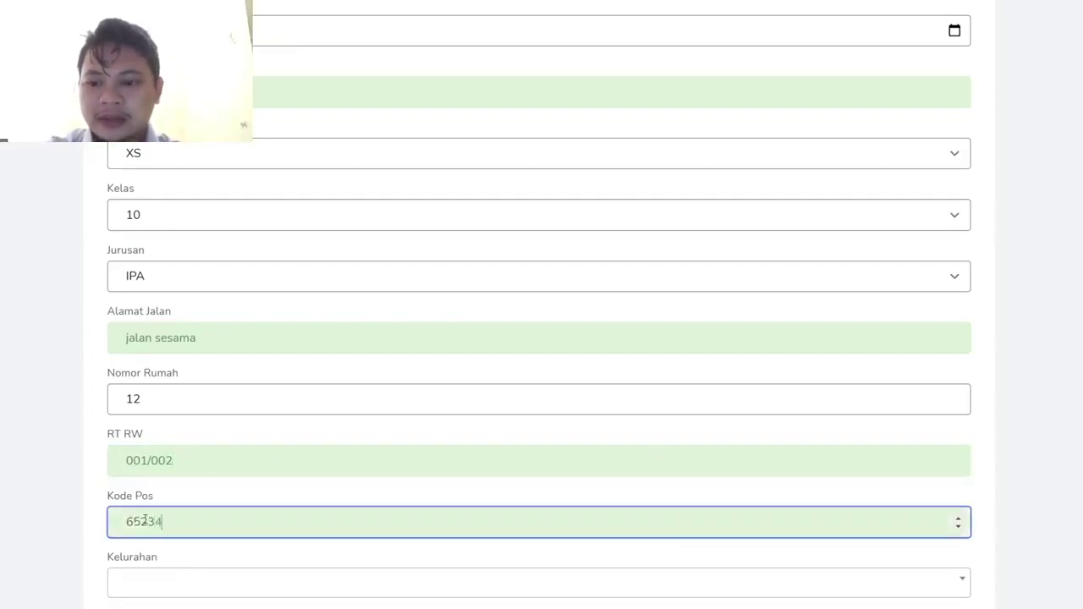
scroll(145, 521, down, 1)
click(162, 490)
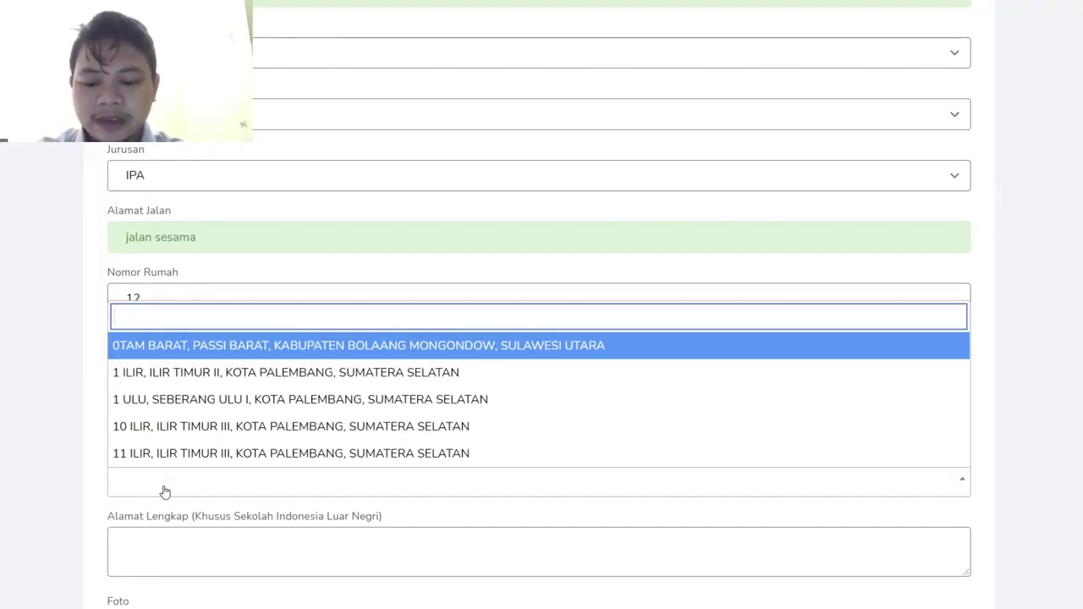
- Set Kelurahan to SEKELOA, COBLONG, KOTA BANDUNG, JAWA BARAT and review the address fields
text(sekeloa)
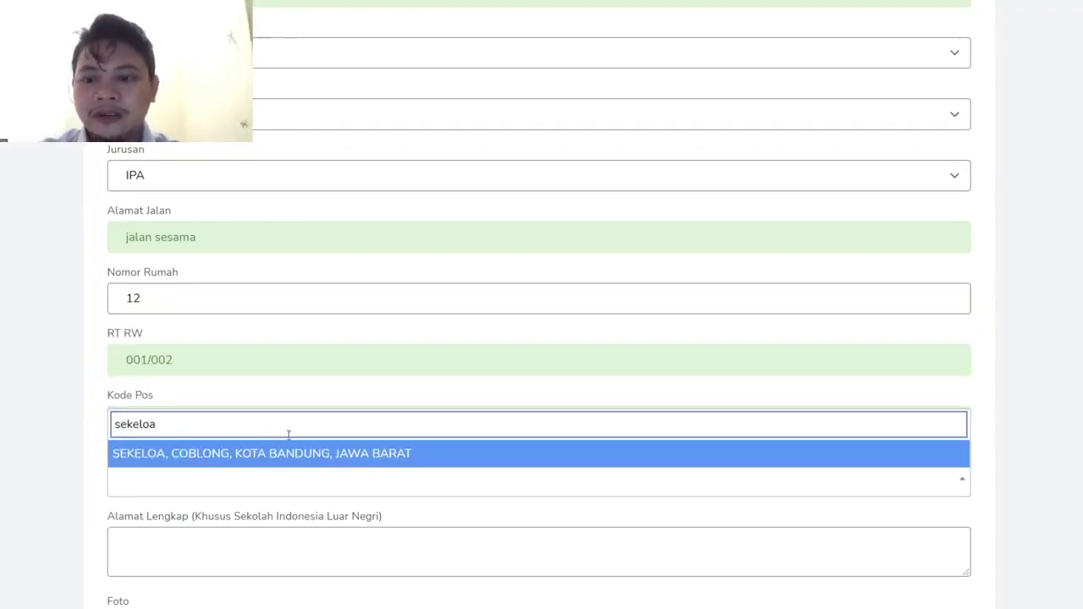
click(184, 454)
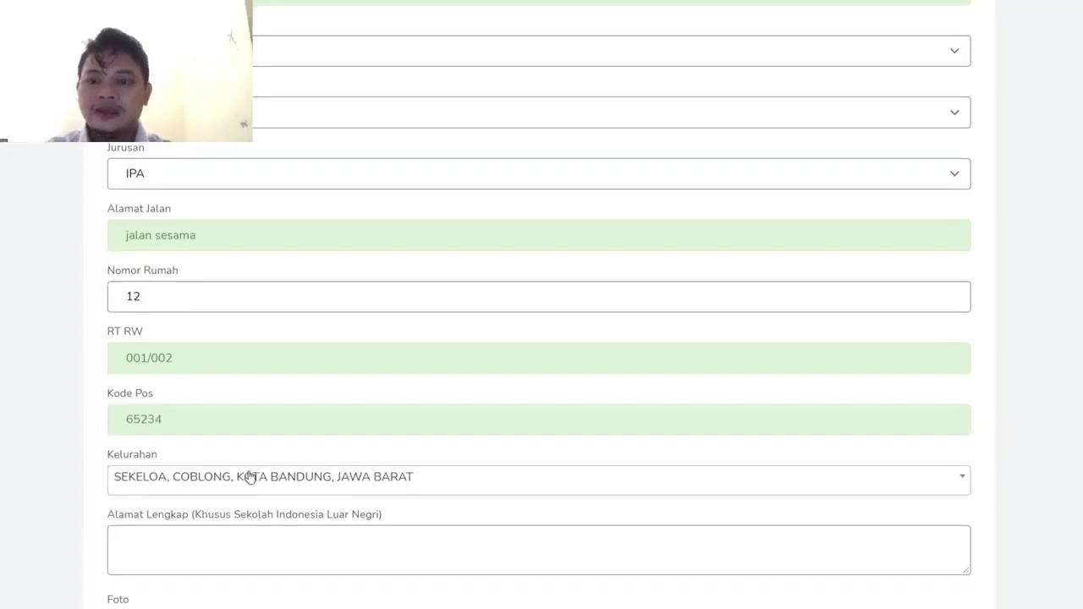
scroll(247, 474, down, 1)
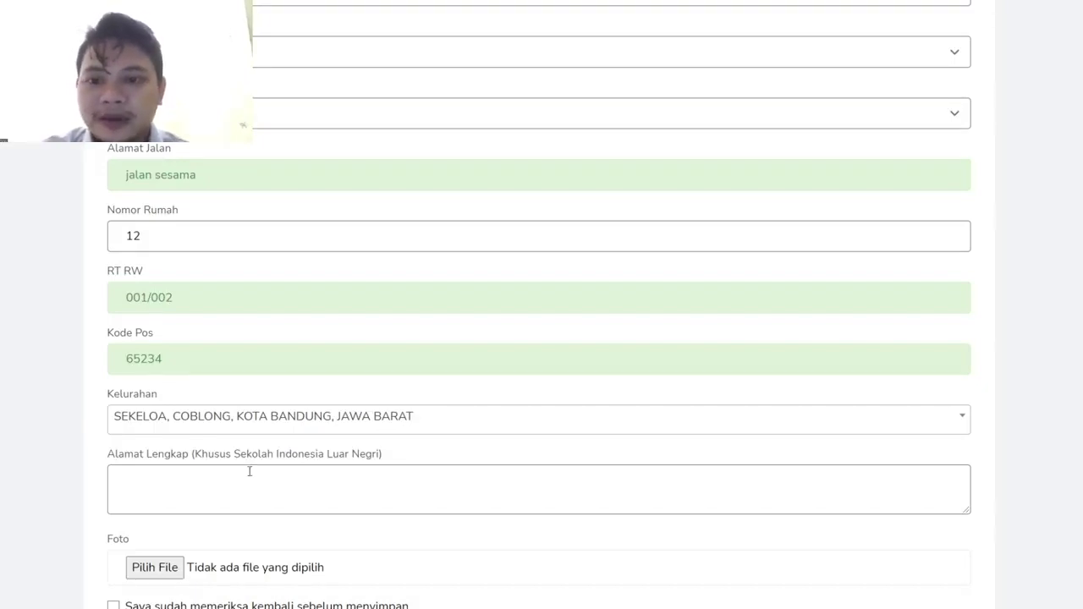
scroll(250, 471, down, 1)
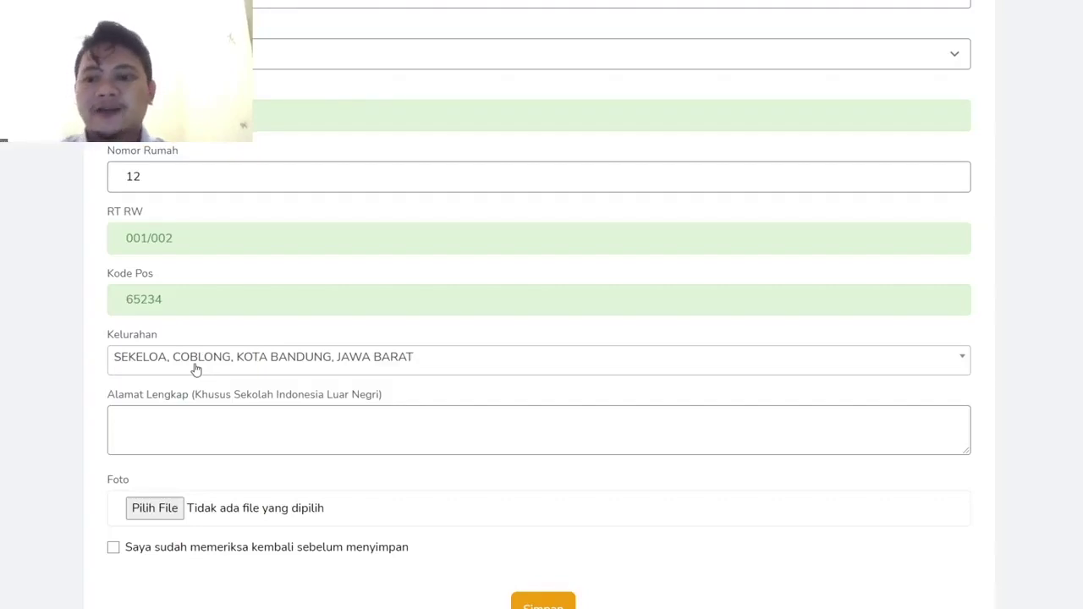
scroll(195, 370, down, 1)
click(170, 403)
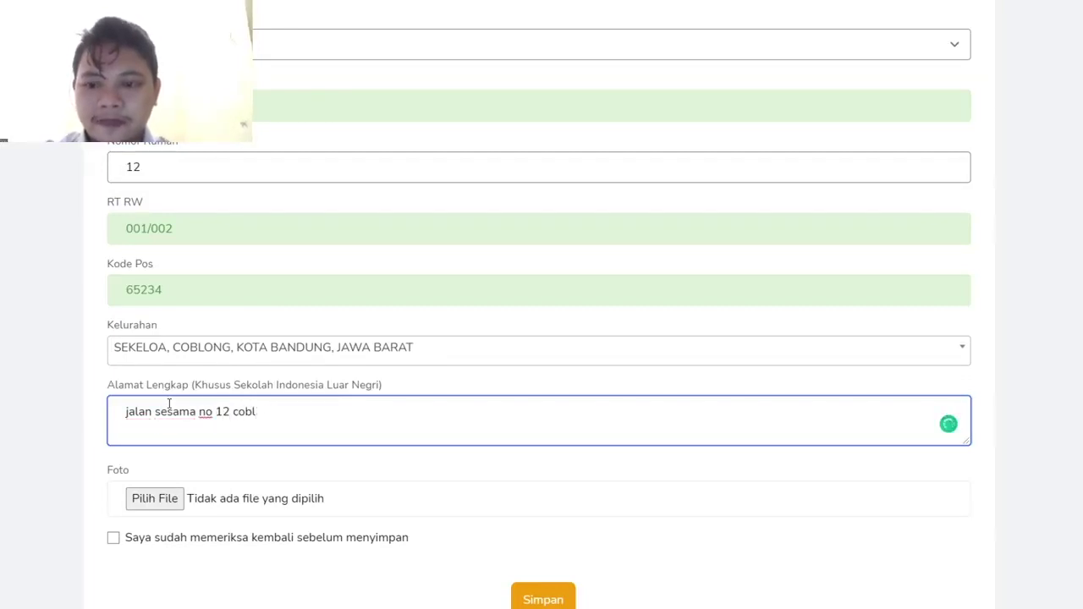
text(ong)
click(354, 466)
click(337, 438)
text(bandu)
key(BackSpace)
key(BackSpace)
key(BackSpace)
key(BackSpace)
key(BackSpace)
key(BackSpace)
text(kota bandu)
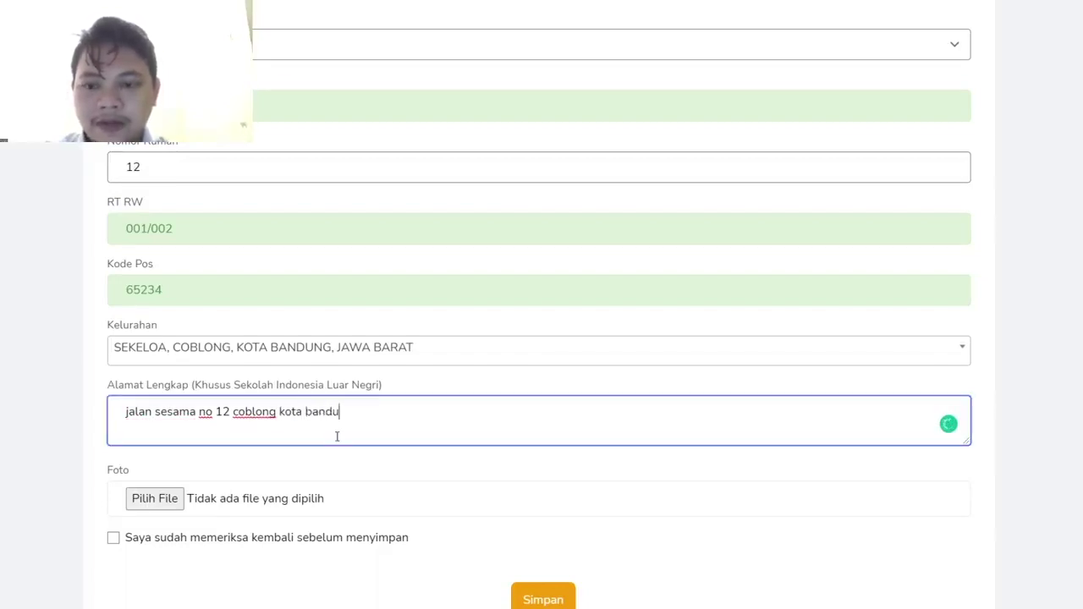
text(ng jawa barat)
key(BackSpace)
key(BackSpace)
key(BackSpace)
key(BackSpace)
key(BackSpace)
key(BackSpace)
key(BackSpace)
key(BackSpace)
key(BackSpace)
key(BackSpace)
key(BackSpace)
key(BackSpace)
key(BackSpace)
key(BackSpace)
key(BackSpace)
key(BackSpace)
key(BackSpace)
key(BackSpace)
key(BackSpace)
key(BackSpace)
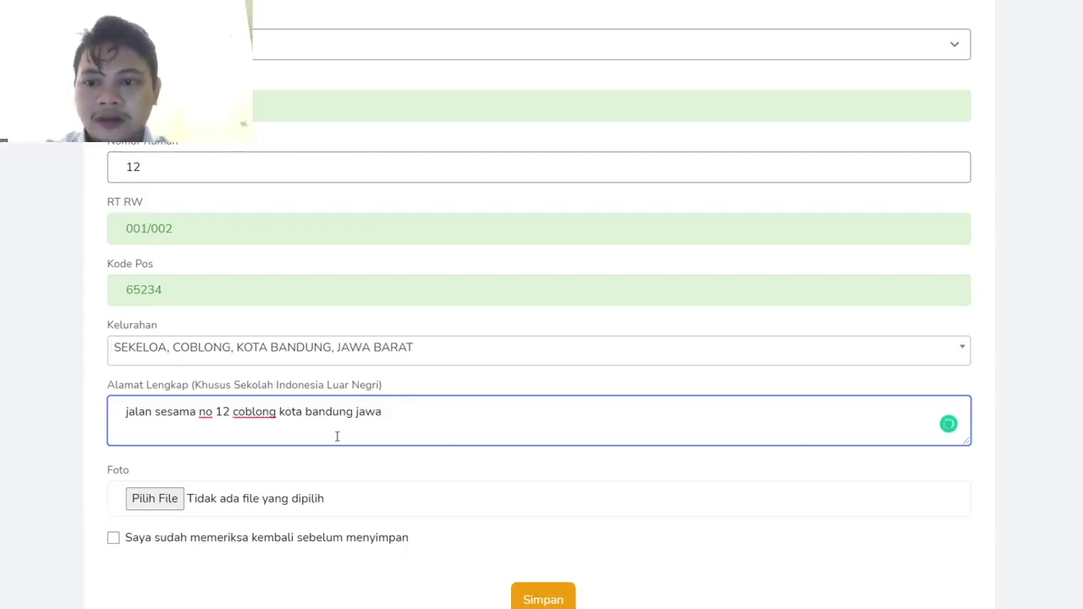
key(BackSpace)
key(BackSpace)
key(BackSpace)
key(BackSpace)
key(BackSpace)
key(BackSpace)
key(BackSpace)
key(BackSpace)
key(BackSpace)
key(BackSpace)
key(BackSpace)
key(BackSpace)
key(BackSpace)
key(BackSpace)
key(BackSpace)
key(BackSpace)
key(BackSpace)
key(BackSpace)
key(BackSpace)
key(BackSpace)
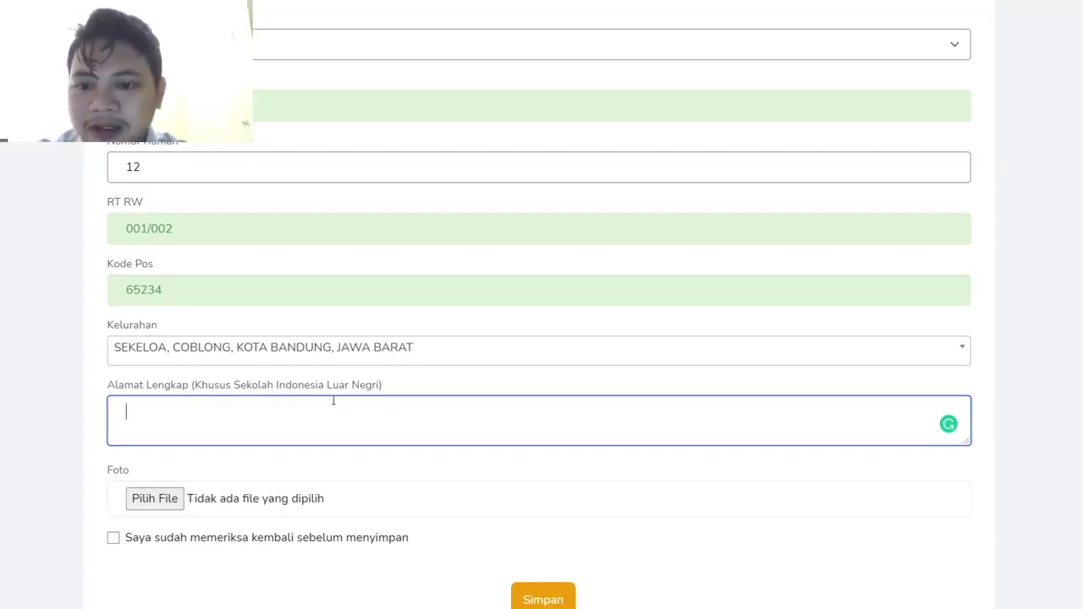
scroll(206, 420, down, 1)
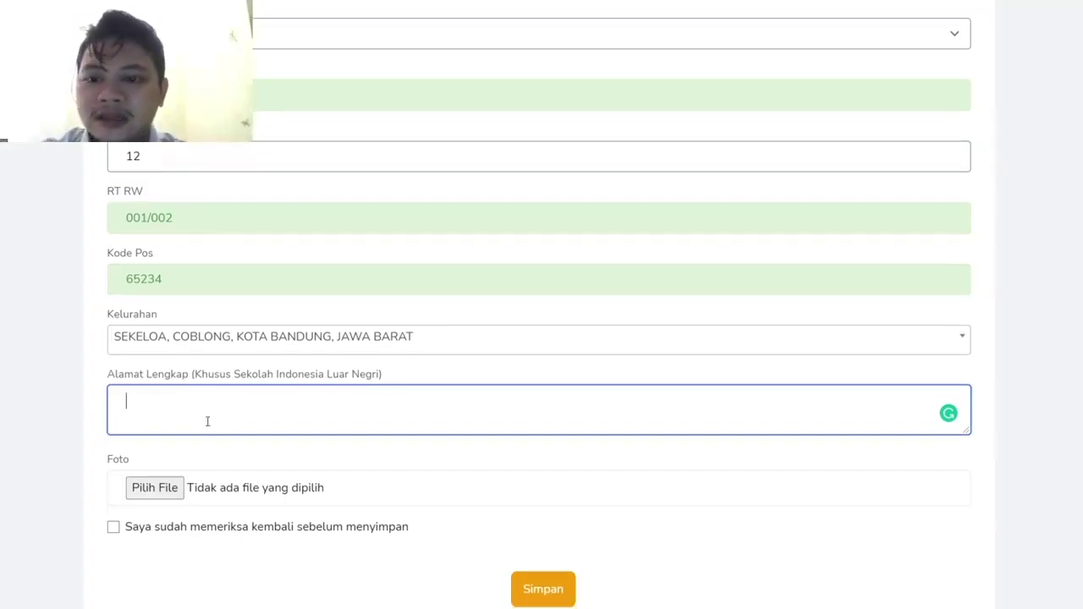
scroll(207, 421, up, 2)
click(92, 395)
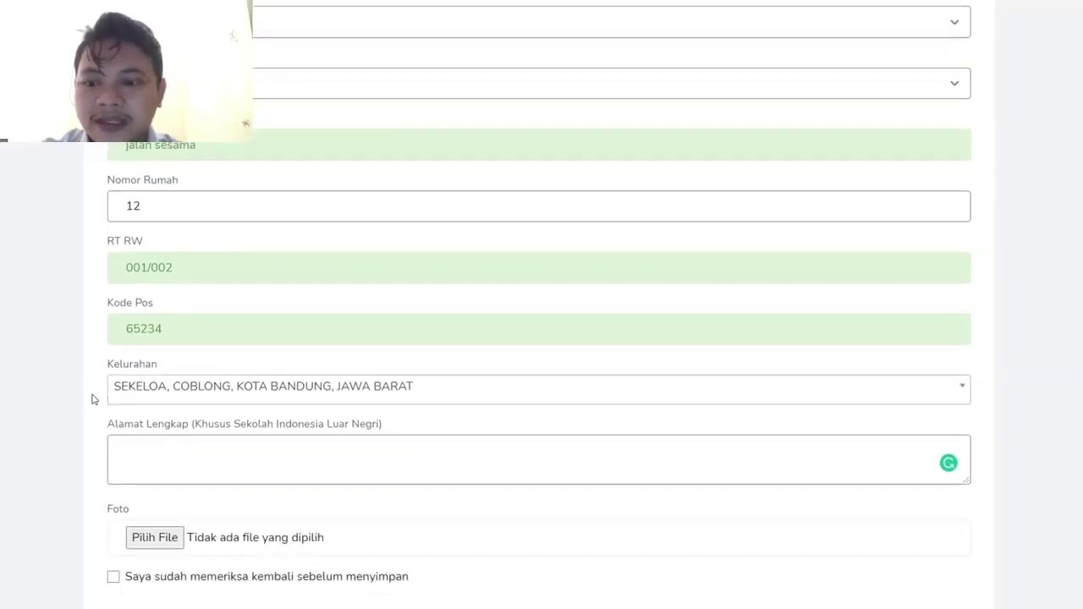
scroll(92, 398, down, 1)
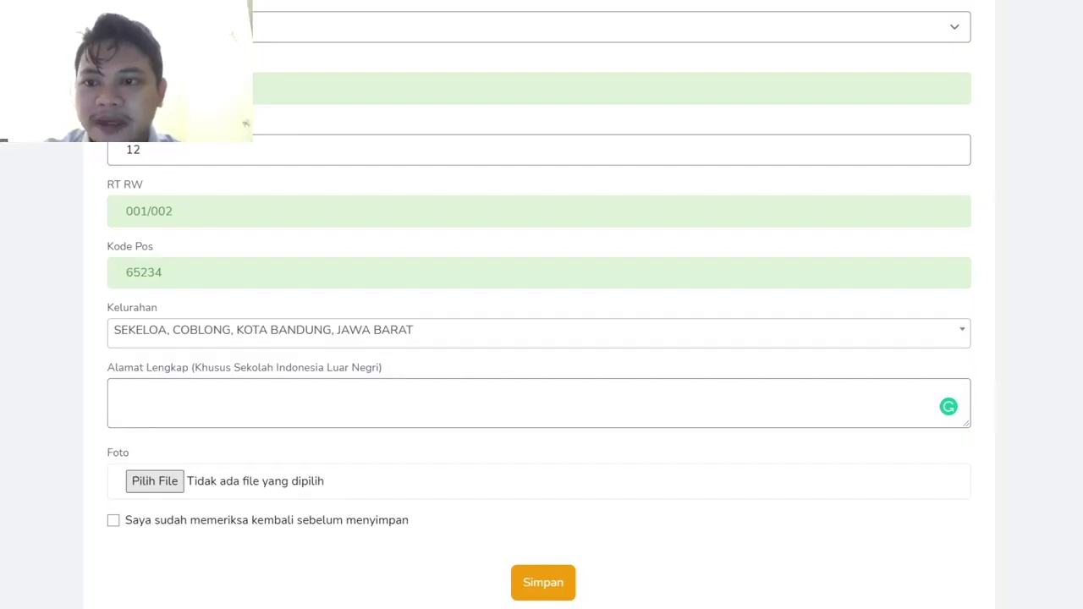
- Attach IMG_20210521.jpg as the biodata photo, tick the review confirmation and save
double_click(189, 253)
click(196, 491)
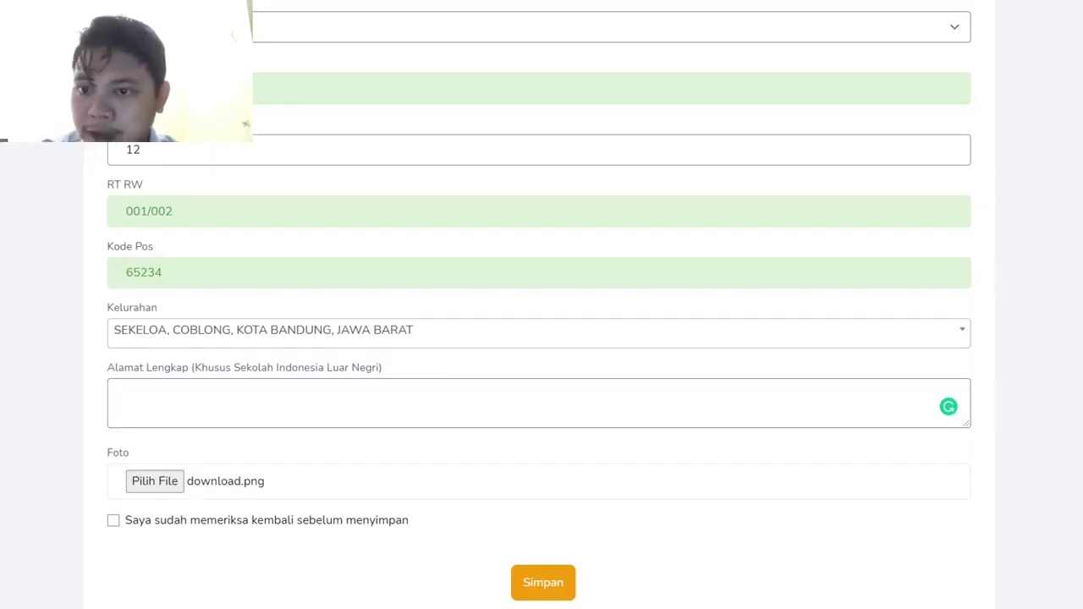
double_click(337, 324)
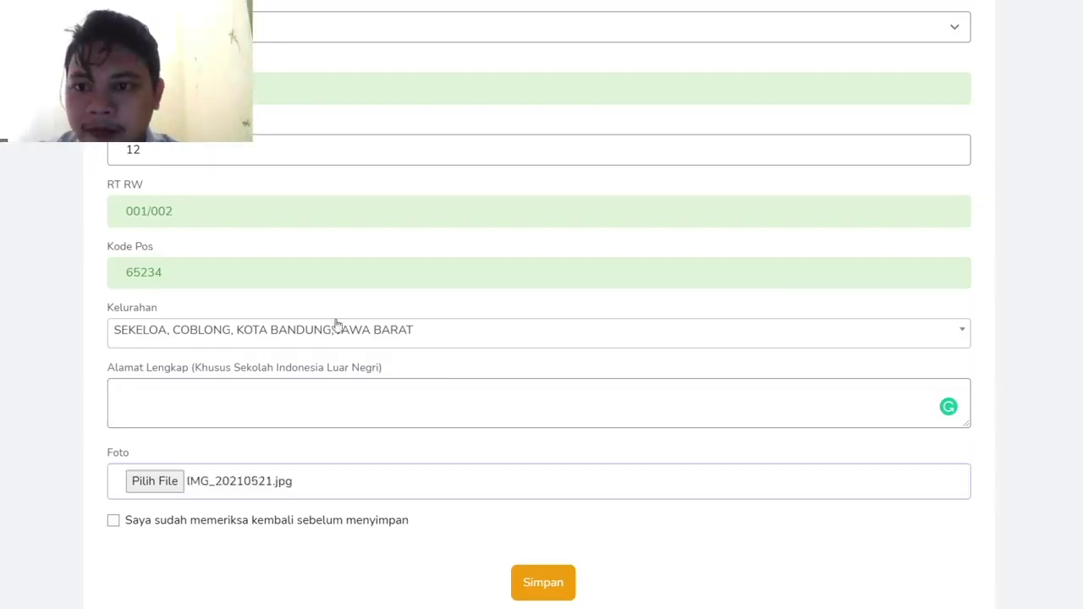
click(117, 521)
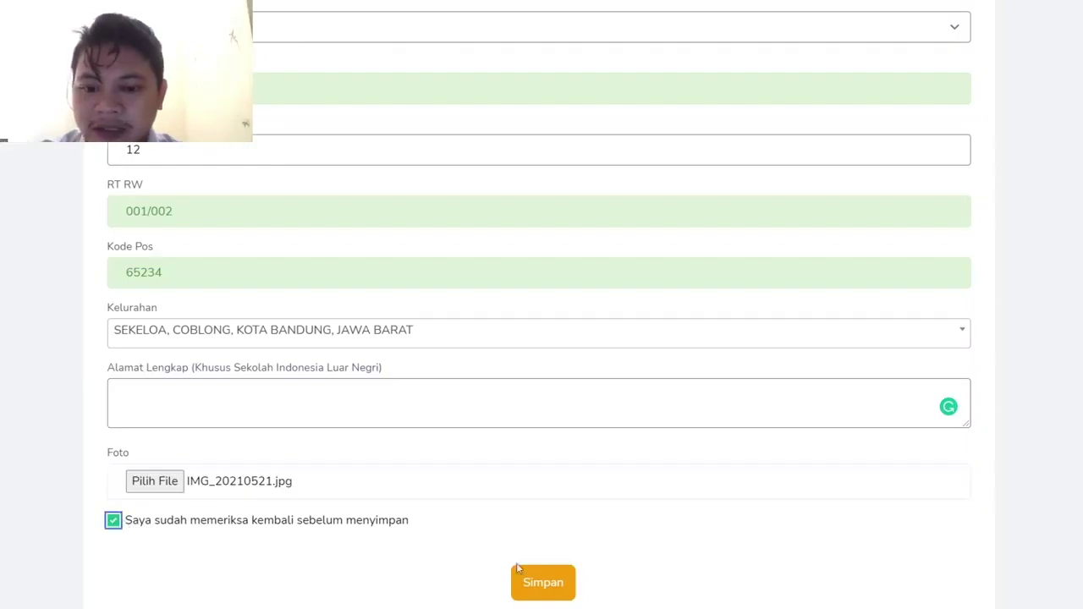
click(542, 581)
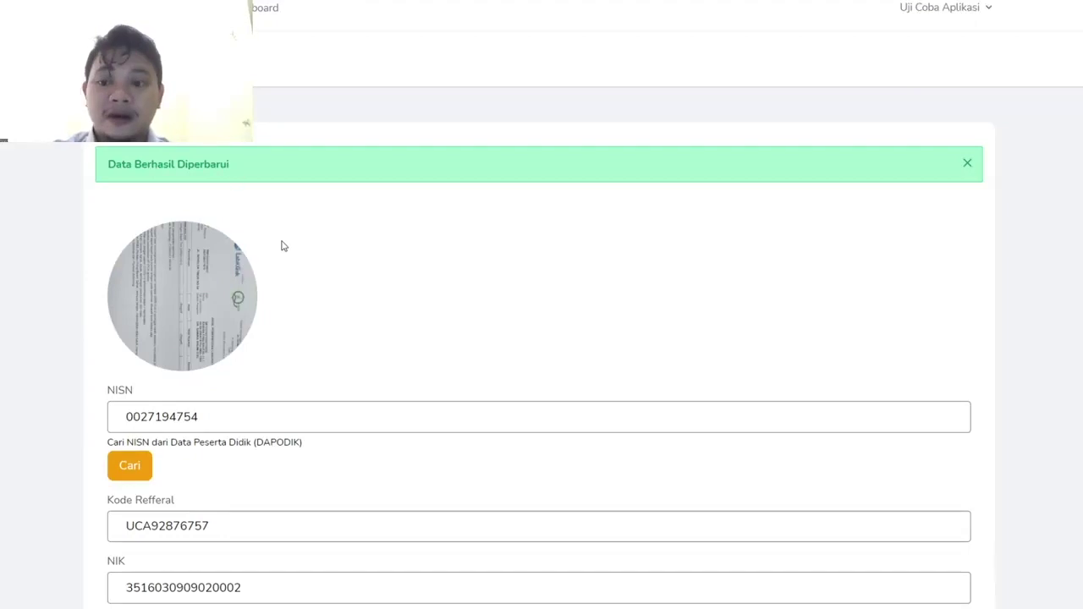
- Review the saved biodata, return to the dashboard and open the Sekolah form for SMAN 1 PURI
scroll(282, 245, down, 2)
scroll(282, 245, down, 1)
scroll(281, 245, up, 4)
scroll(281, 245, down, 2)
scroll(282, 245, down, 8)
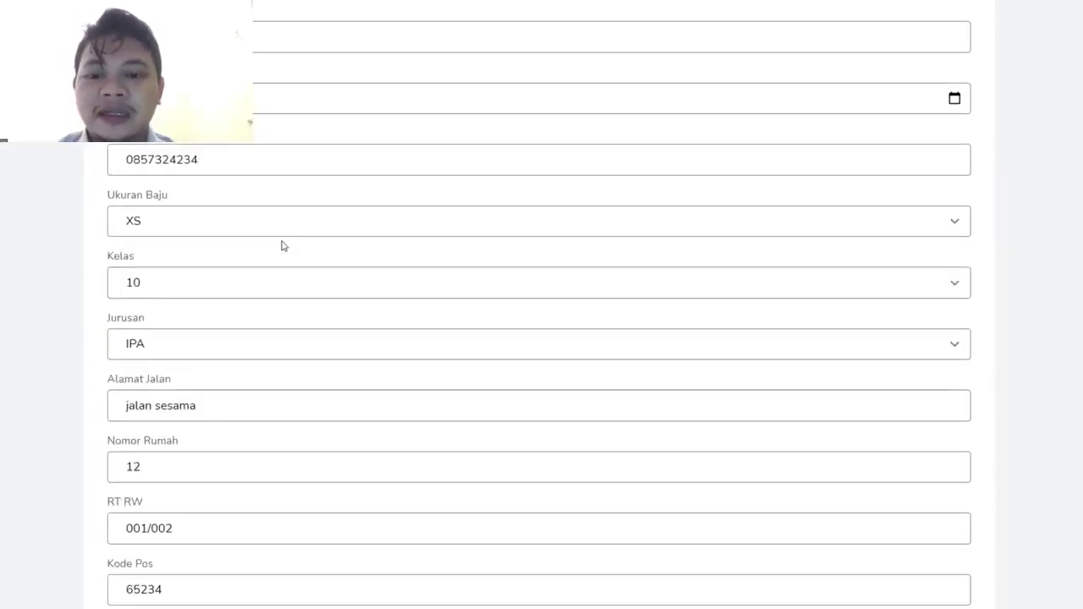
scroll(284, 245, down, 2)
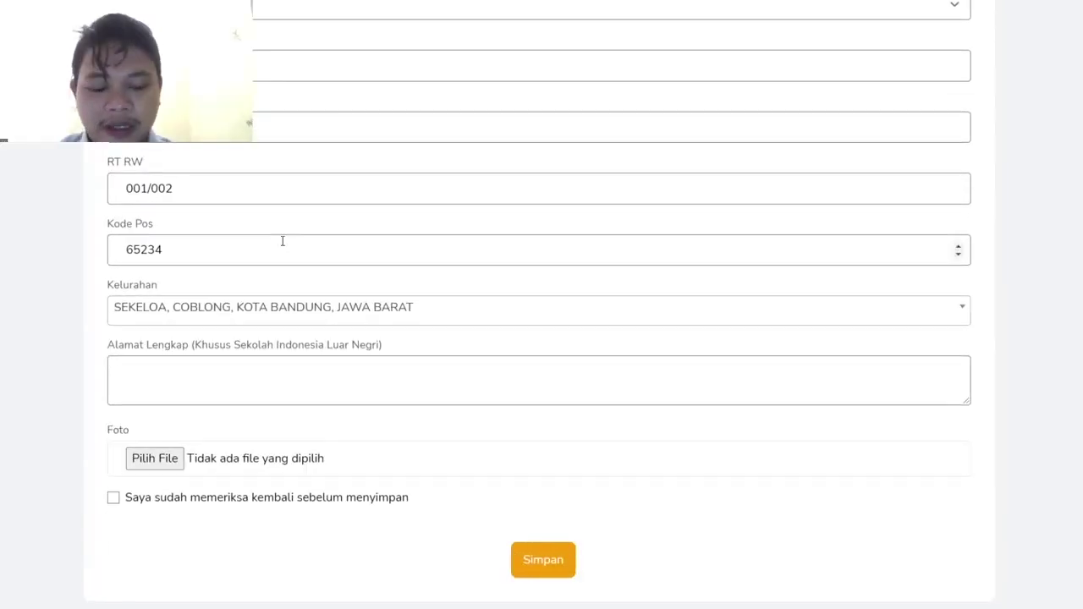
scroll(283, 241, up, 5)
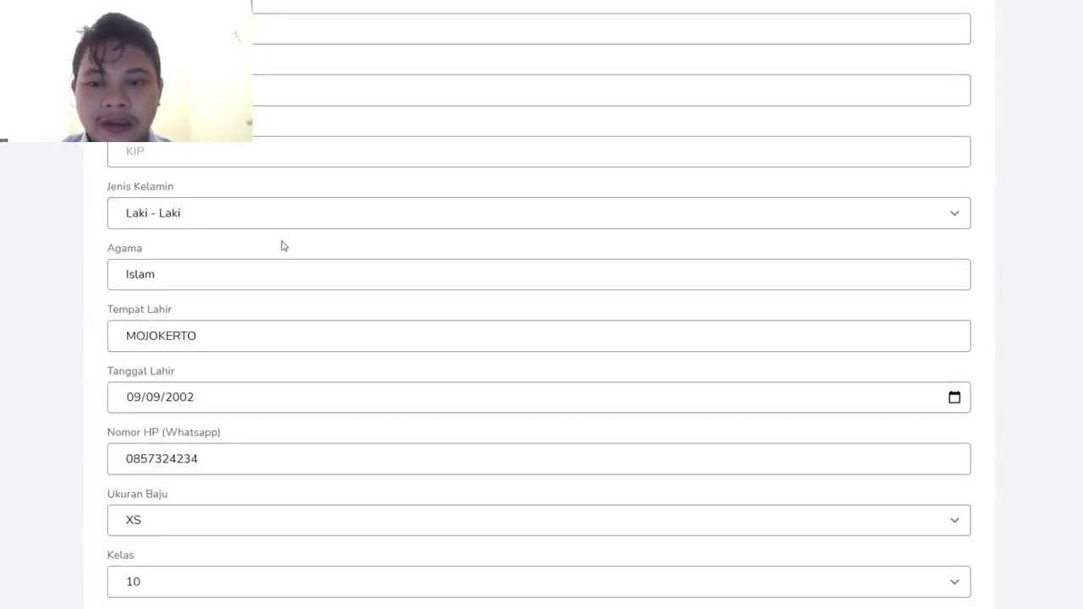
key(alt+Left)
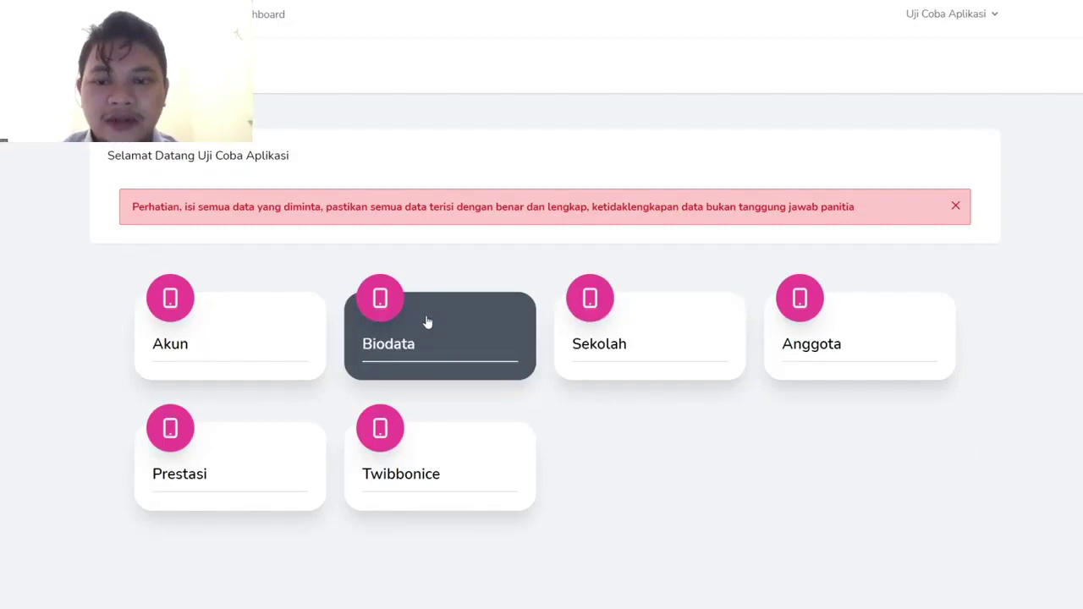
click(616, 342)
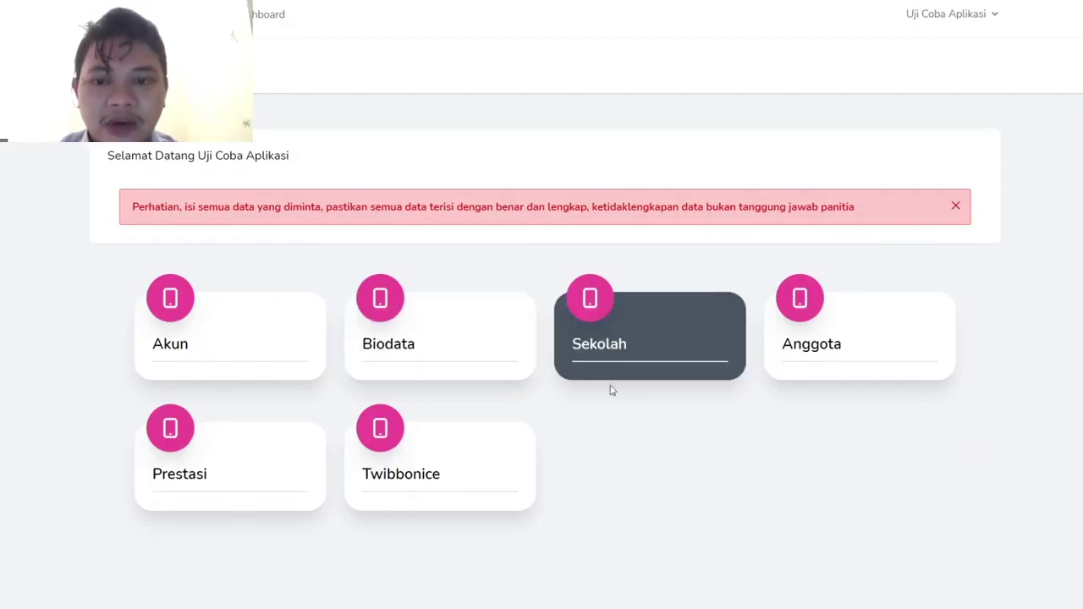
scroll(478, 360, down, 1)
click(165, 305)
- Enter the school's phone number and e-mail address in the Sekolah form
scroll(166, 401, down, 1)
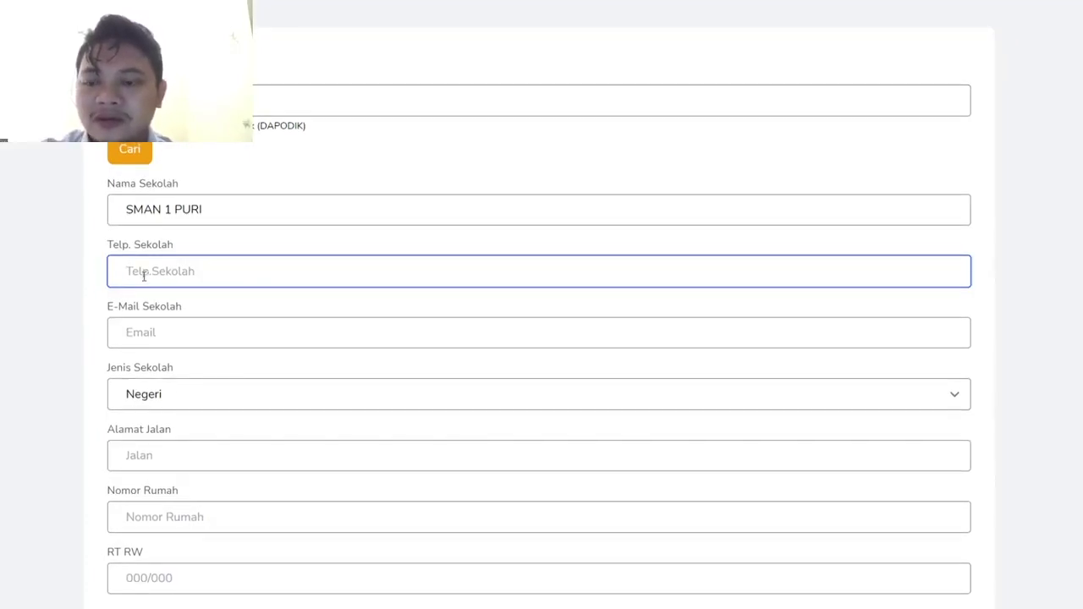
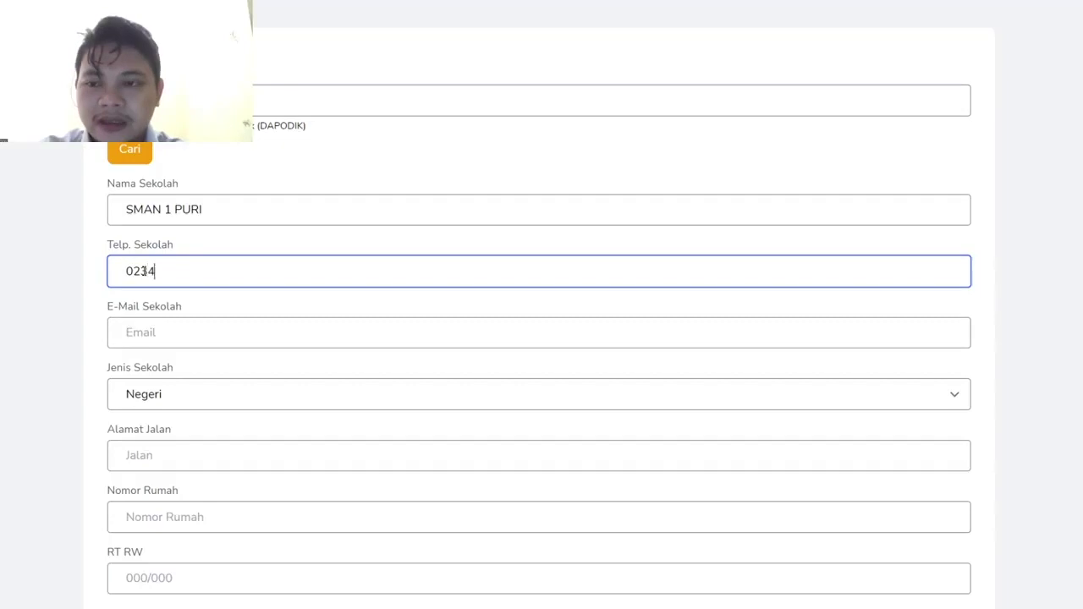
click(149, 330)
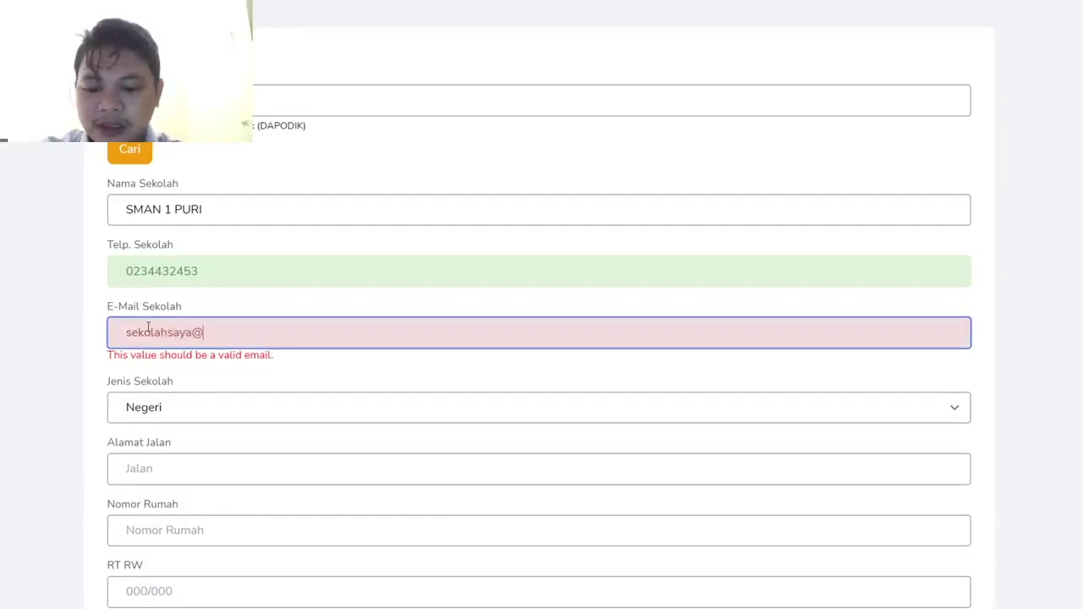
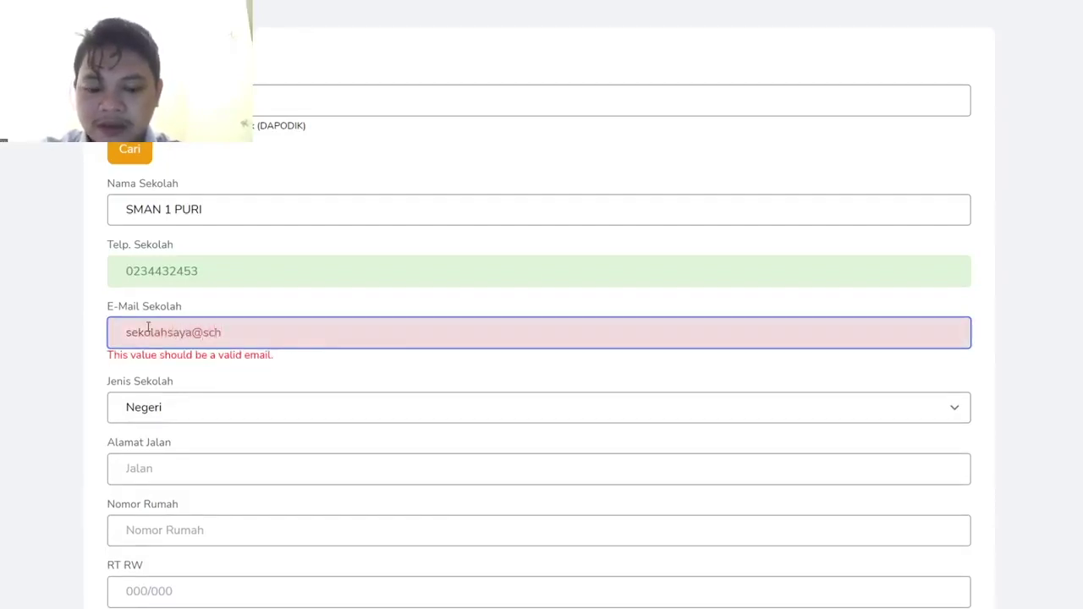
- Fill in the school's street, house number, RT/RW and postal code
key(Tab)
key(Tab)
text(jalan sesama)
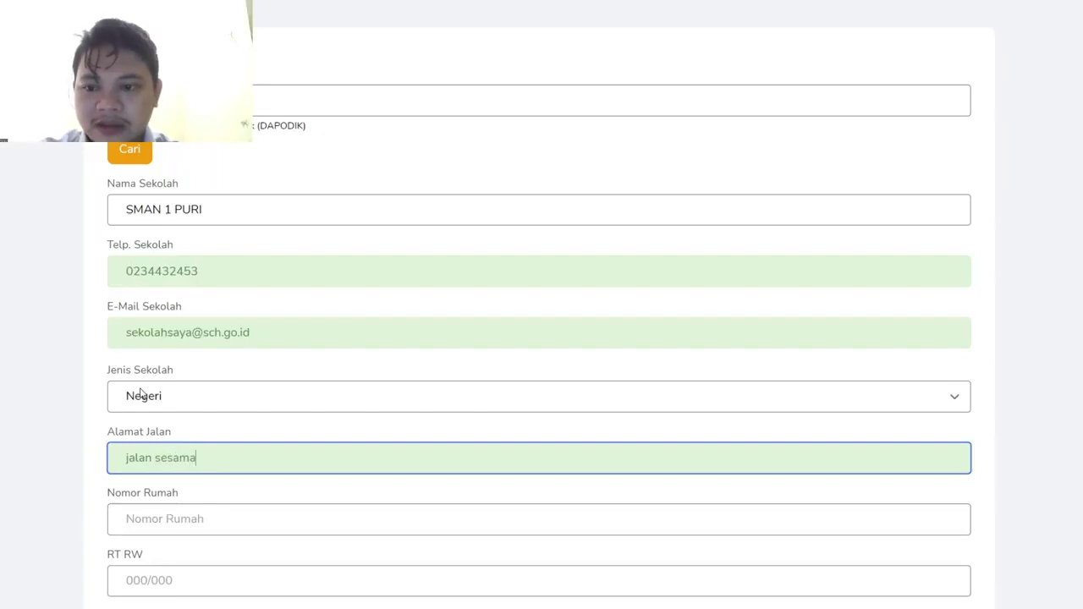
key(Tab)
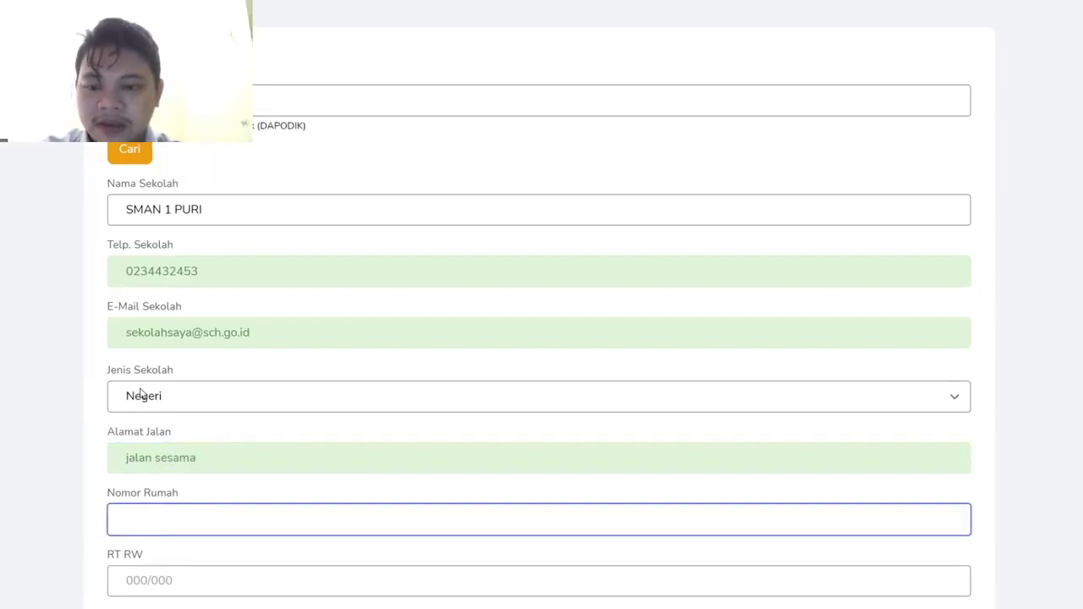
text(58)
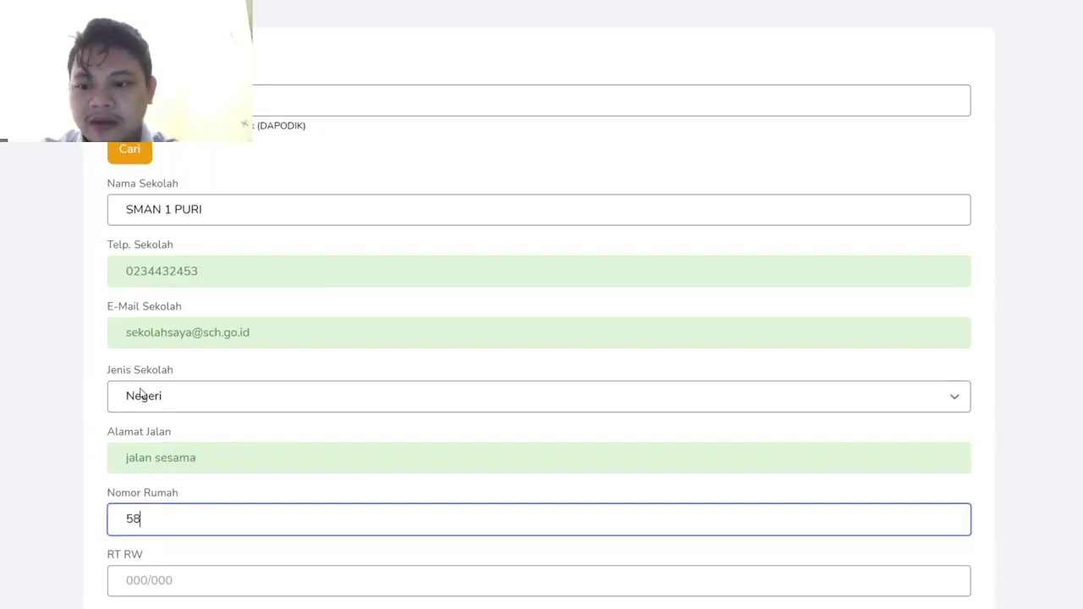
scroll(140, 394, down, 1)
key(Tab)
text(002/003)
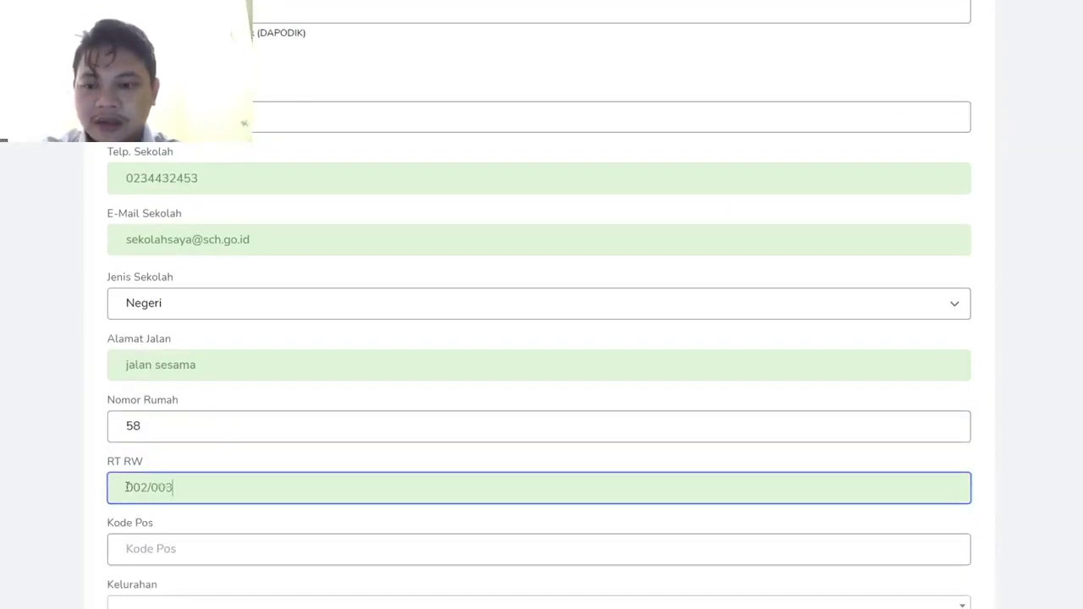
scroll(126, 488, down, 1)
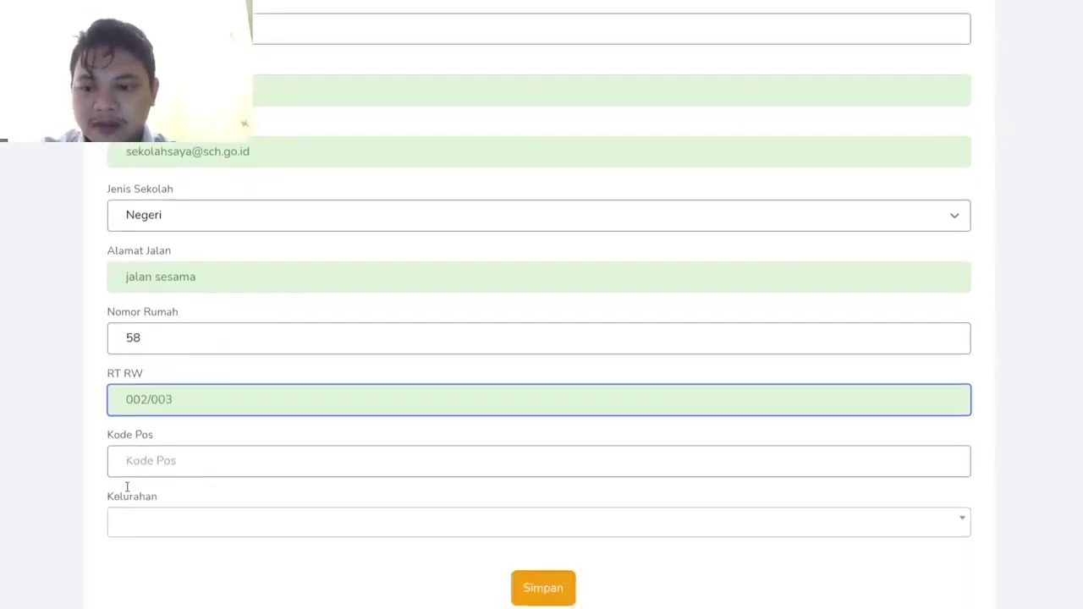
click(152, 471)
text(32191)
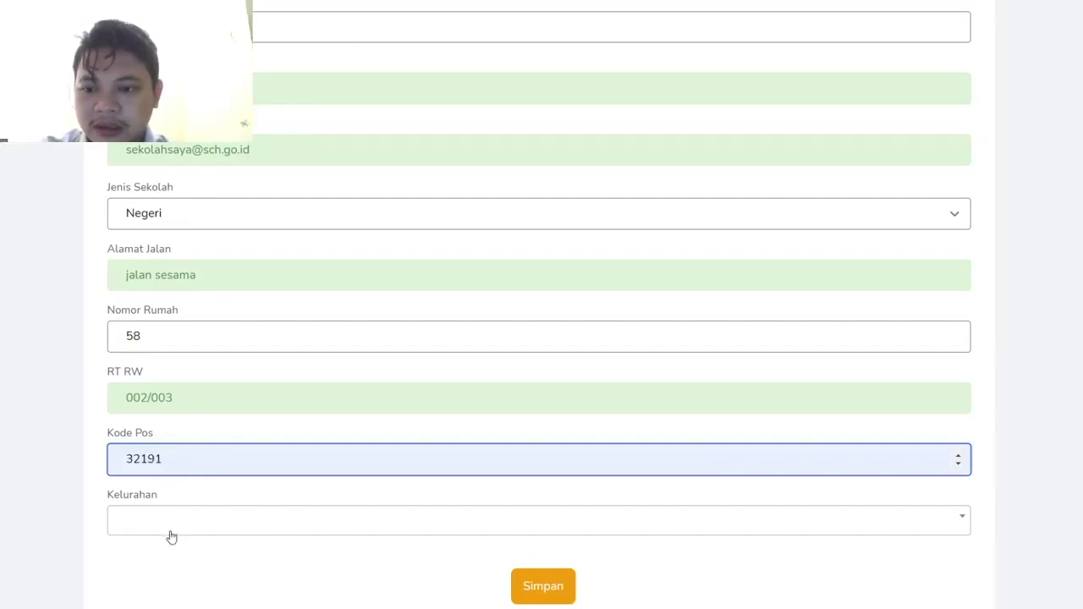
- Set the school's kelurahan to SEKELOA, COBLONG, save, and open the Tim form
click(171, 533)
click(171, 534)
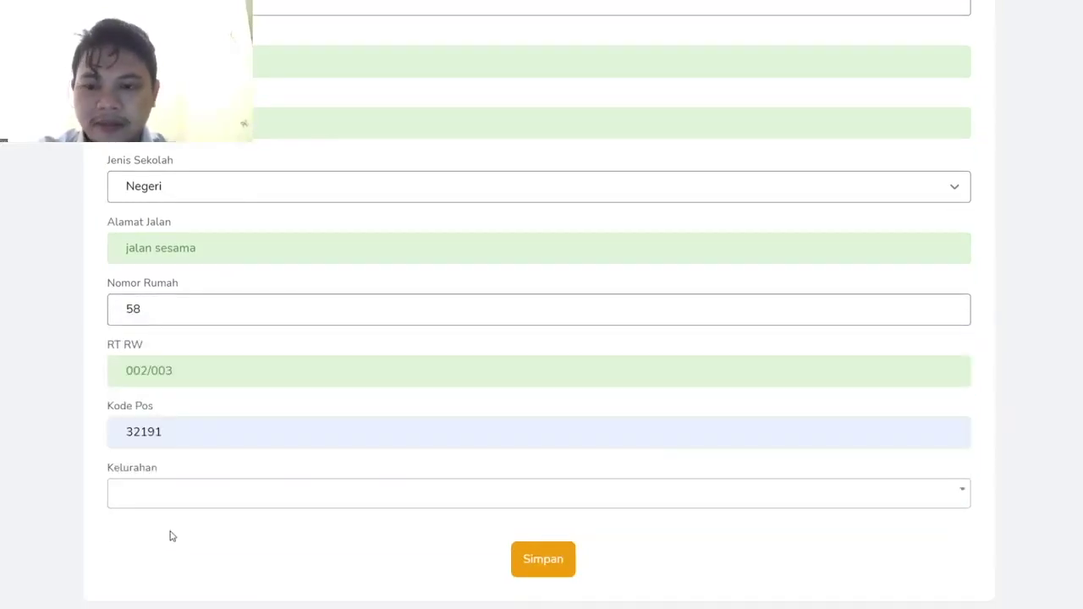
click(152, 487)
text(sekelpoa)
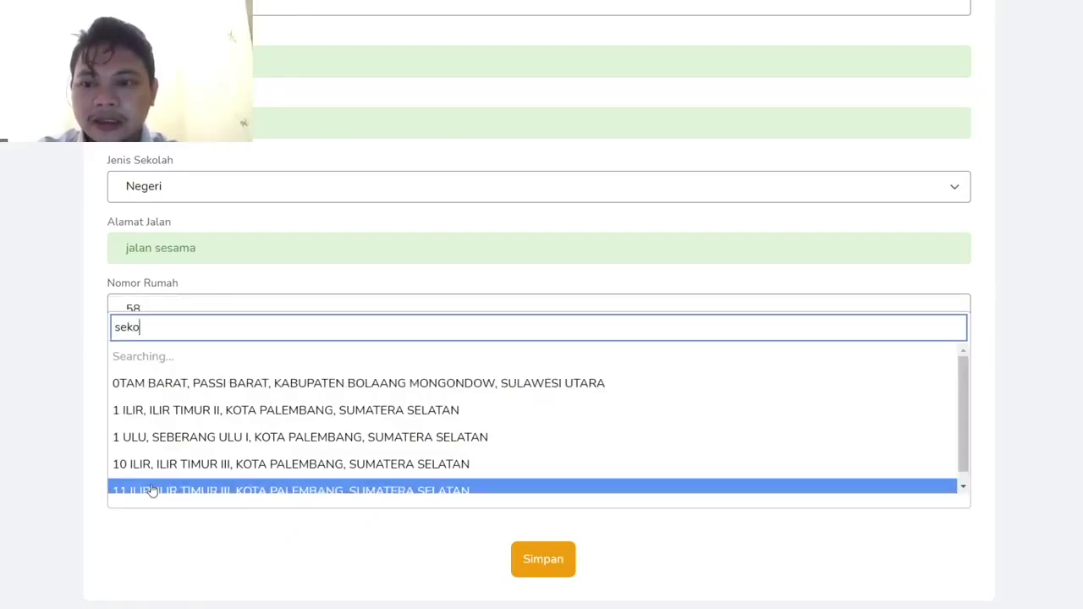
key(BackSpace)
key(BackSpace)
text(oa)
click(181, 463)
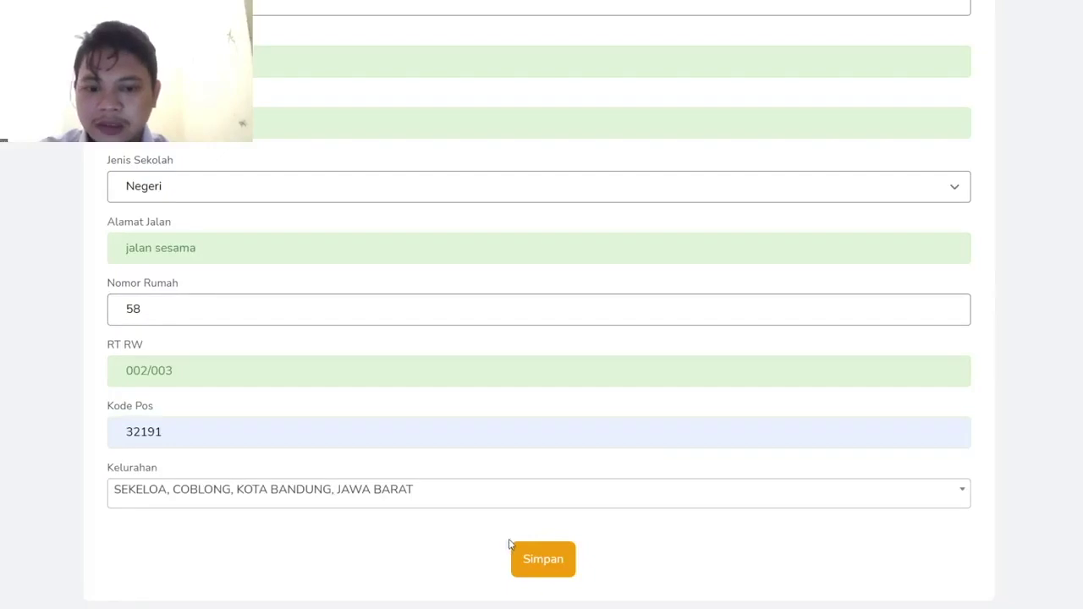
click(559, 576)
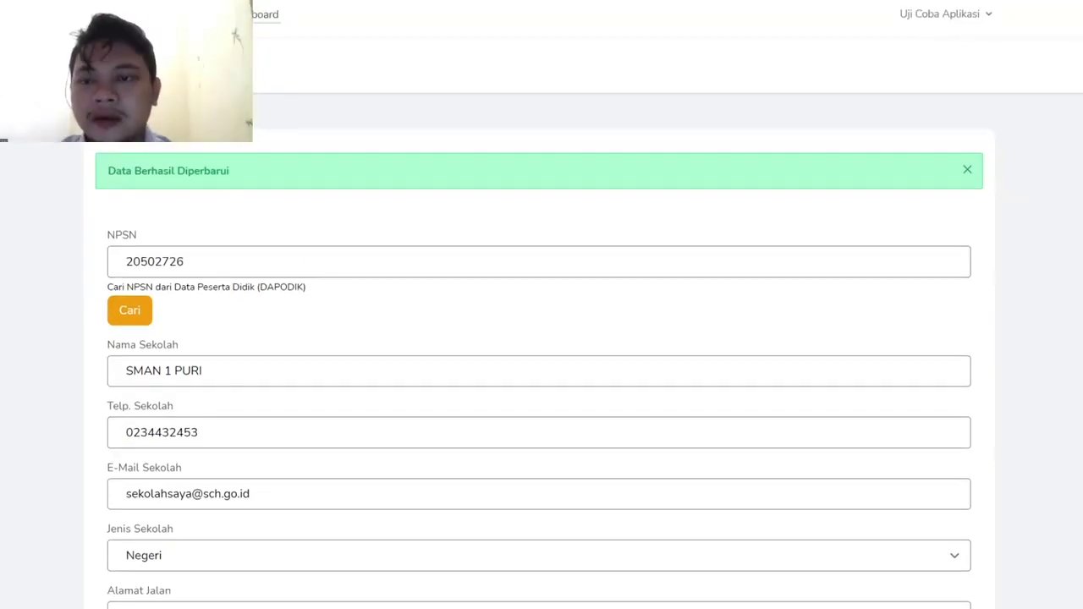
click(254, 14)
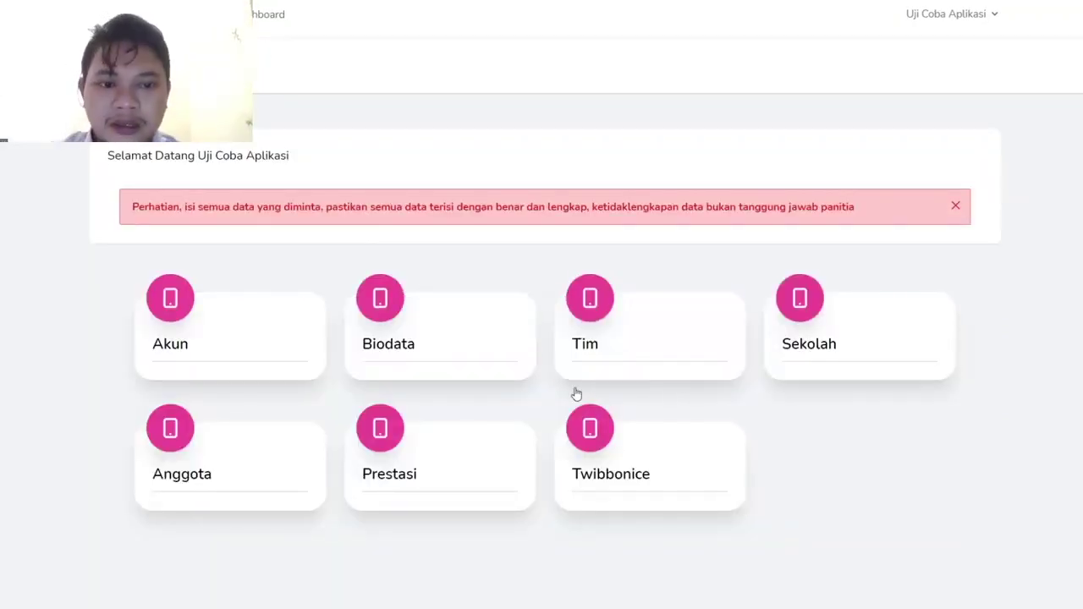
click(663, 349)
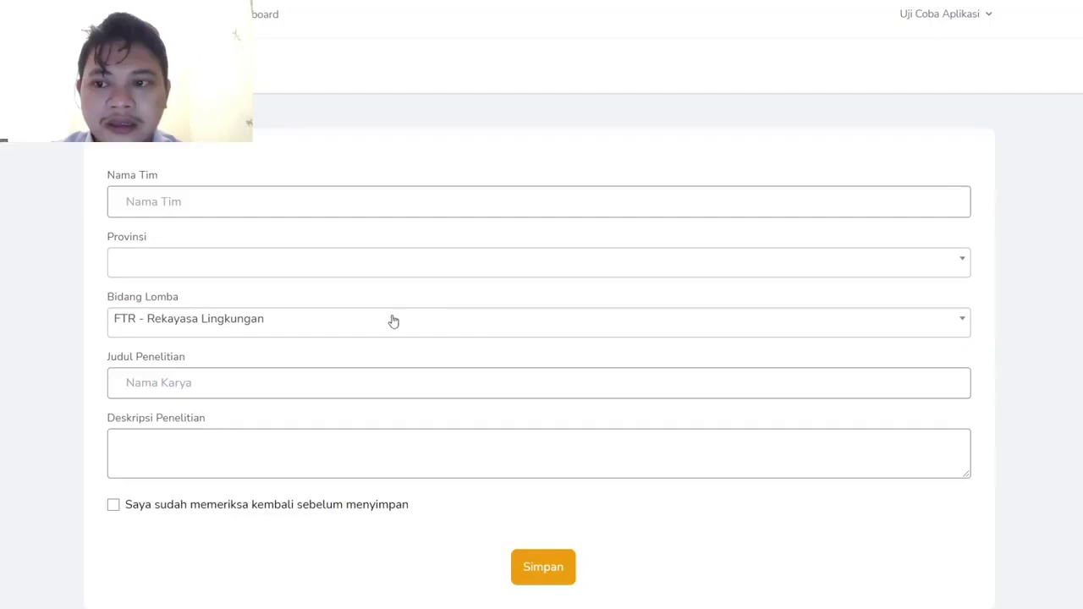
- Name the team 'Tim Peneliti Muda'
click(245, 195)
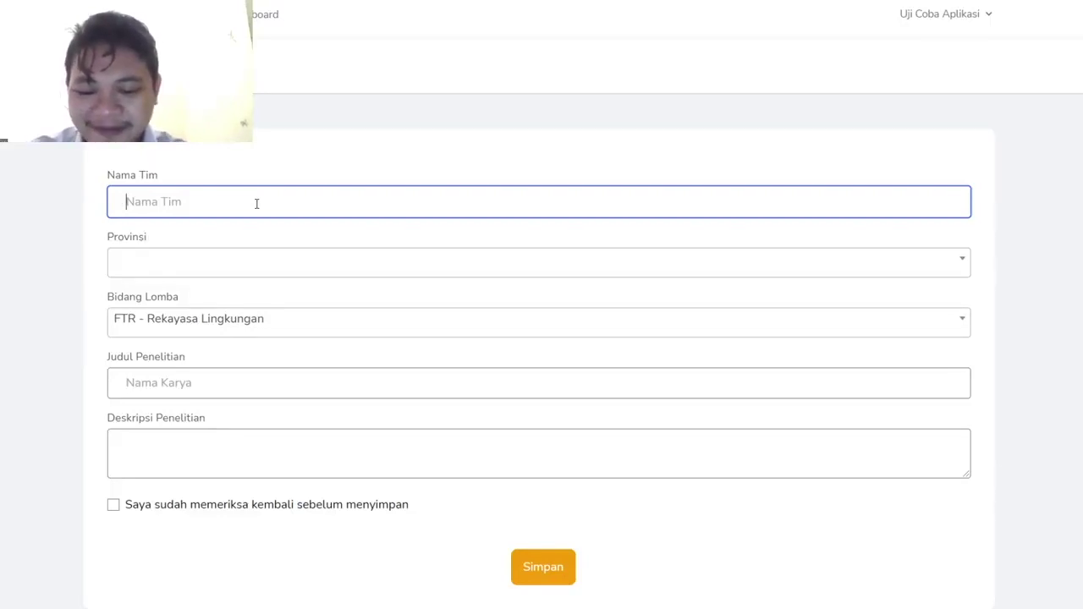
text(V)
key(BackSpace)
text(T)
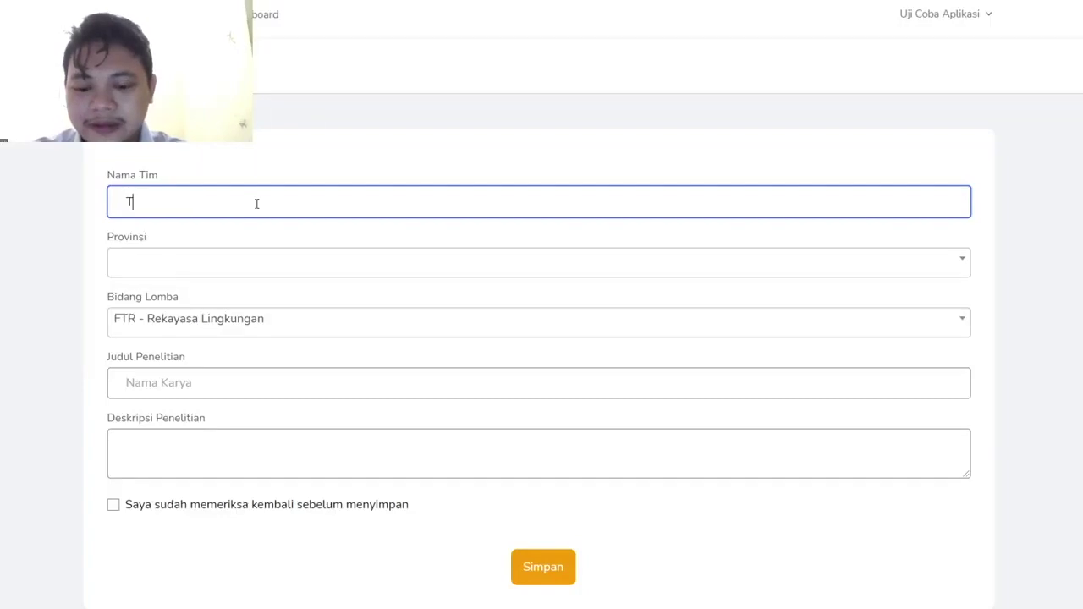
text(im Uj)
key(BackSpace)
key(BackSpace)
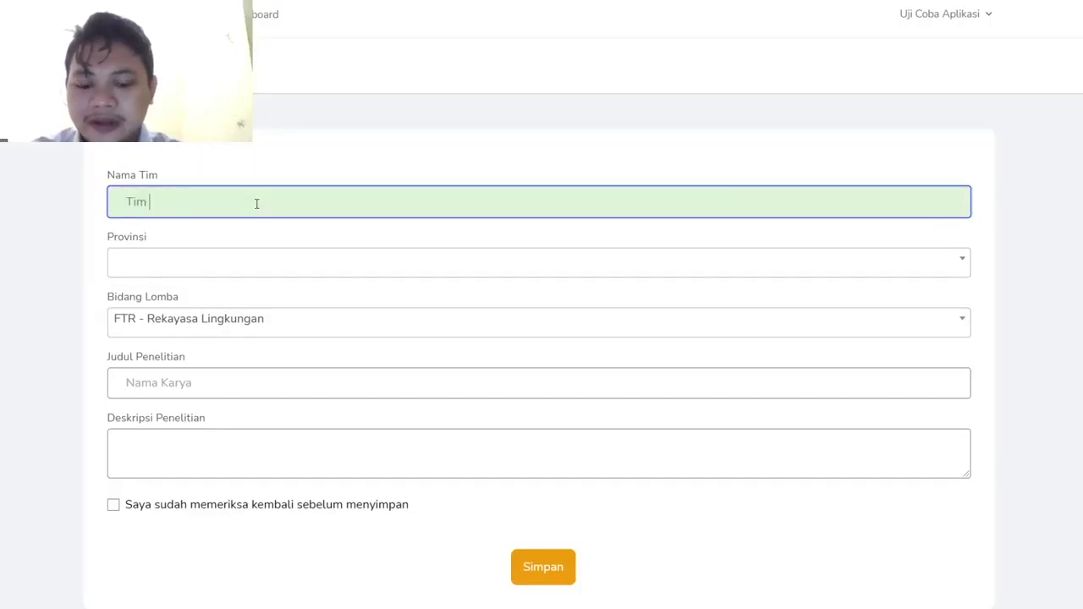
text(Pen)
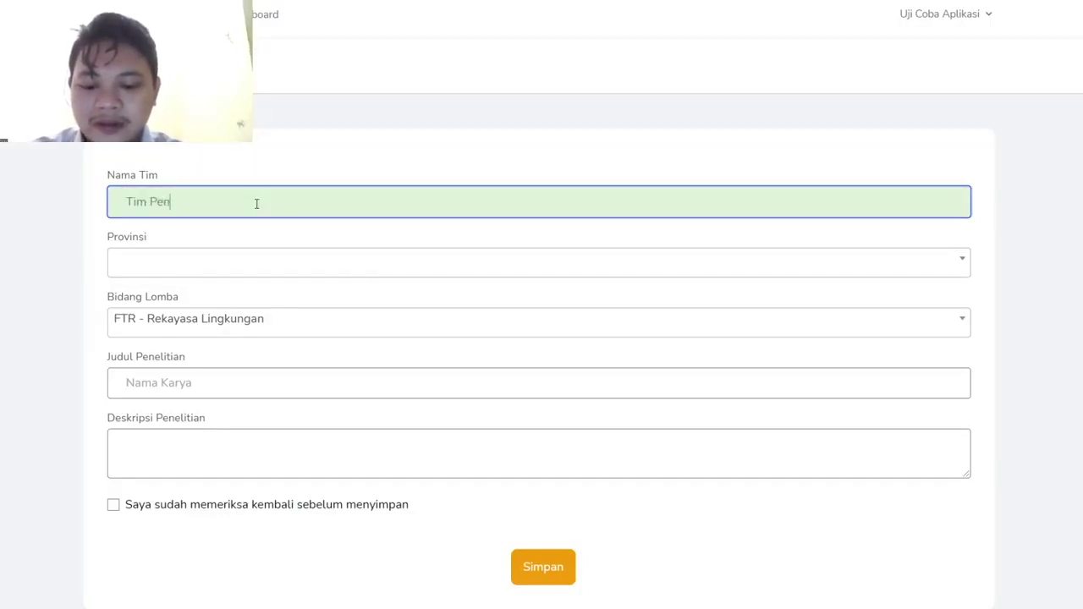
text(eliti Muda)
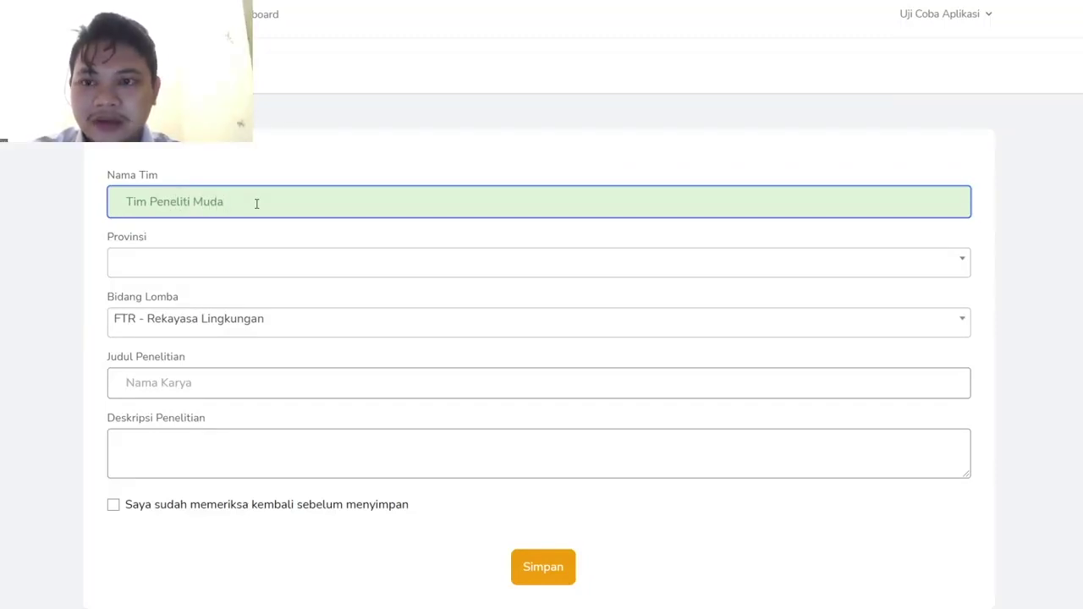
key(Tab)
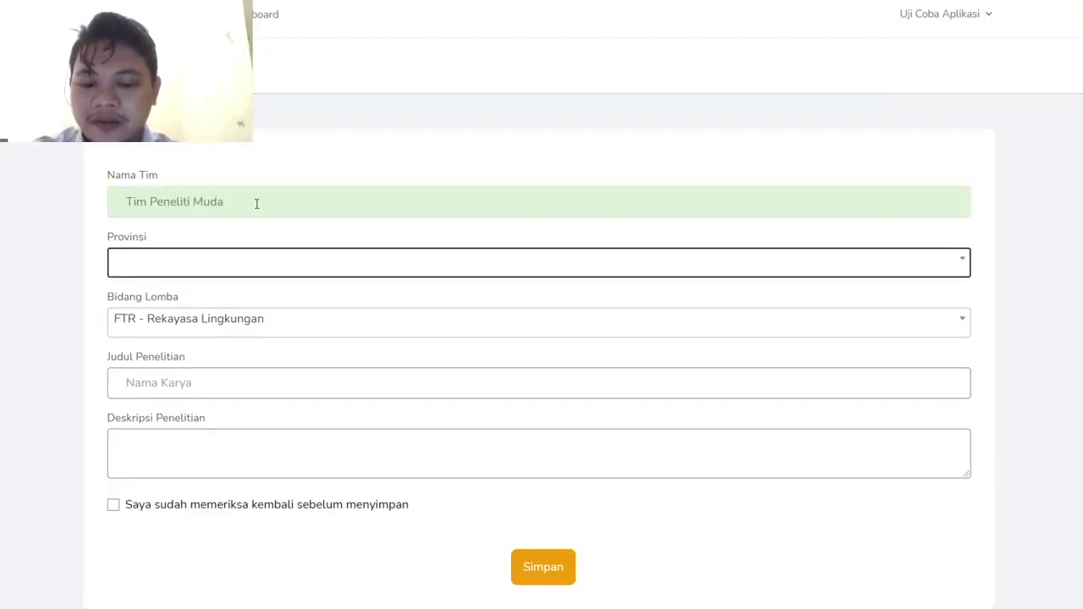
- Choose JAWA BARAT as the team's province
click(221, 267)
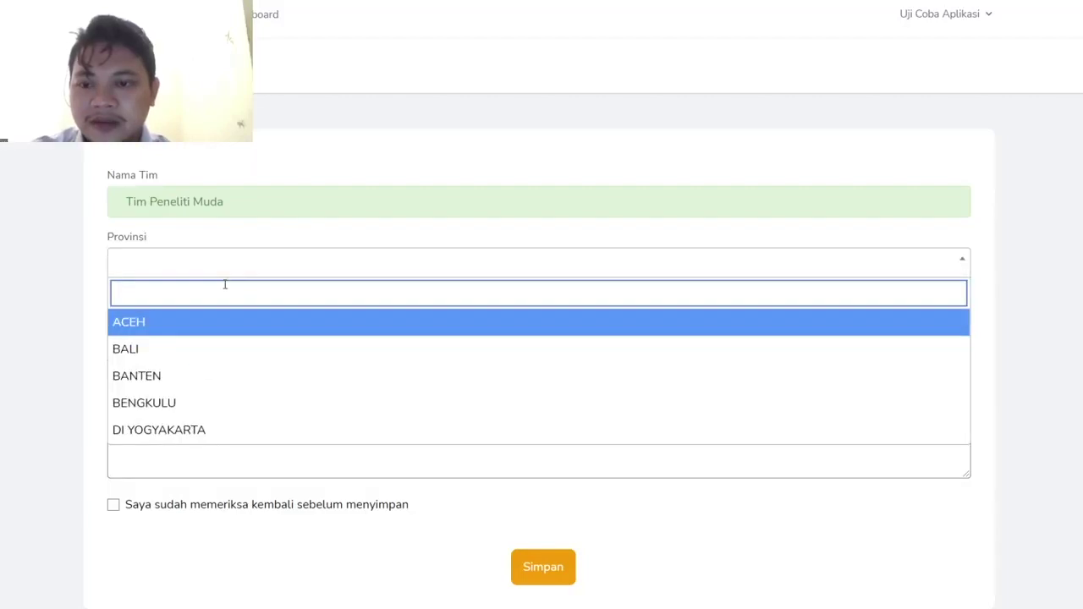
text(jawa b)
key(BackSpace)
key(BackSpace)
key(BackSpace)
key(BackSpace)
key(BackSpace)
key(BackSpace)
text(jawa ba)
key(BackSpace)
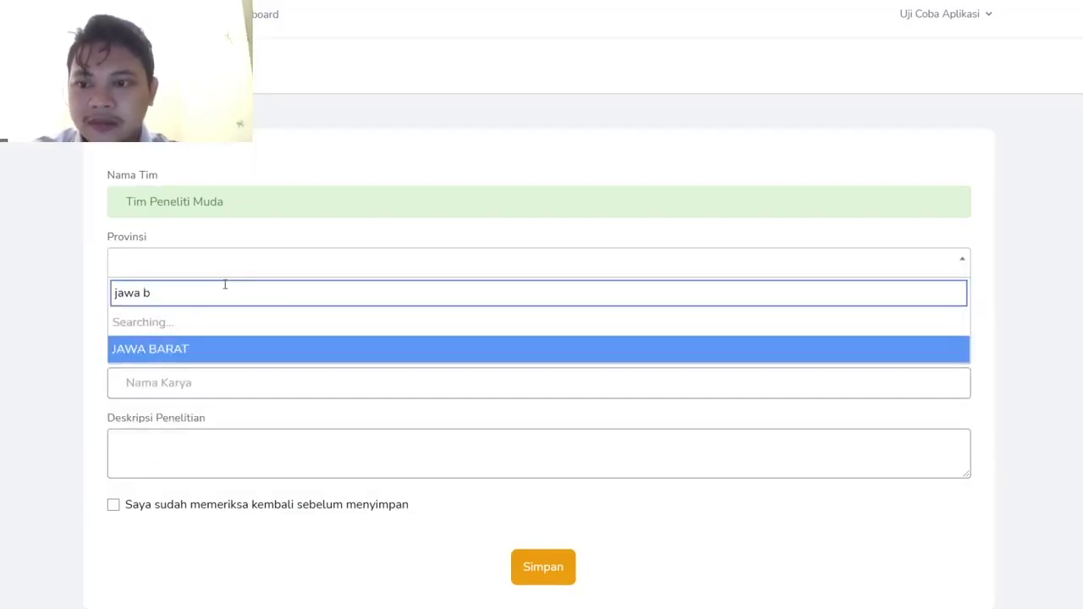
click(223, 325)
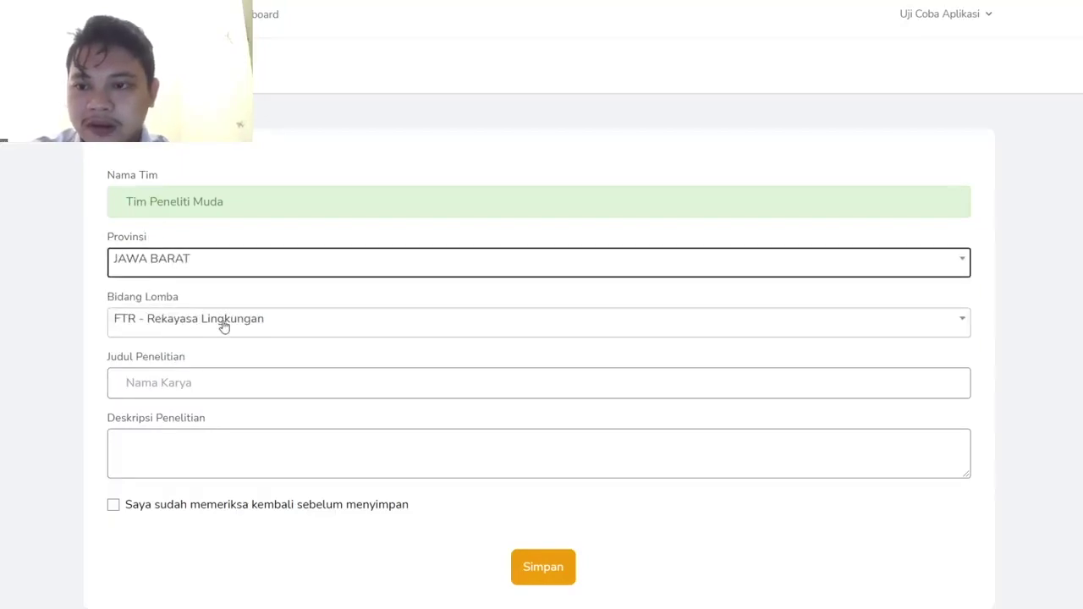
- Enter research title 'Judul Penelitian Saya' and description 'isi dengan deskripsi'
click(179, 390)
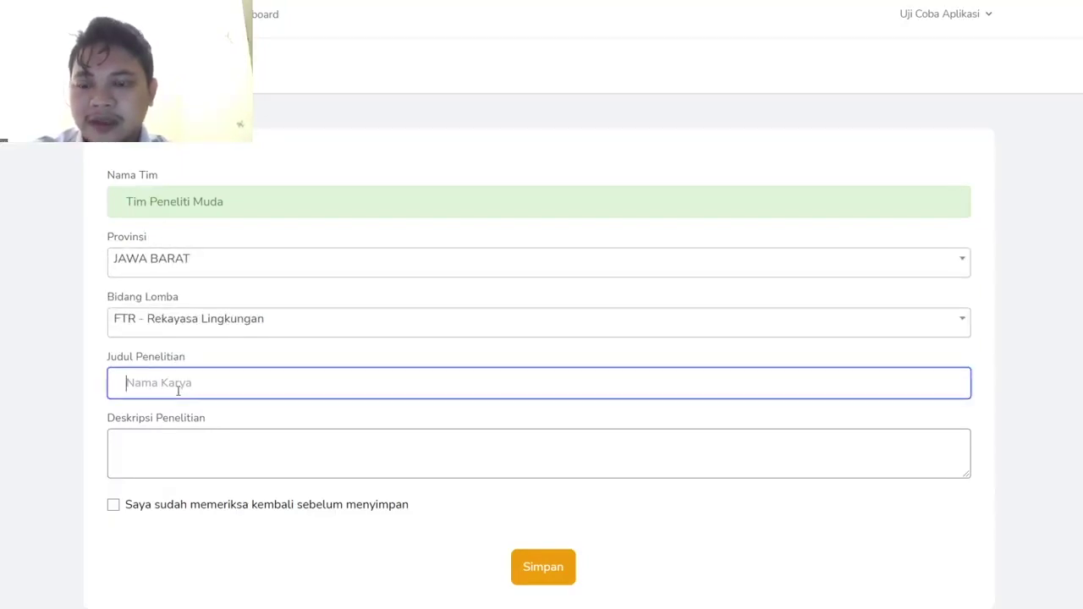
text(Nama)
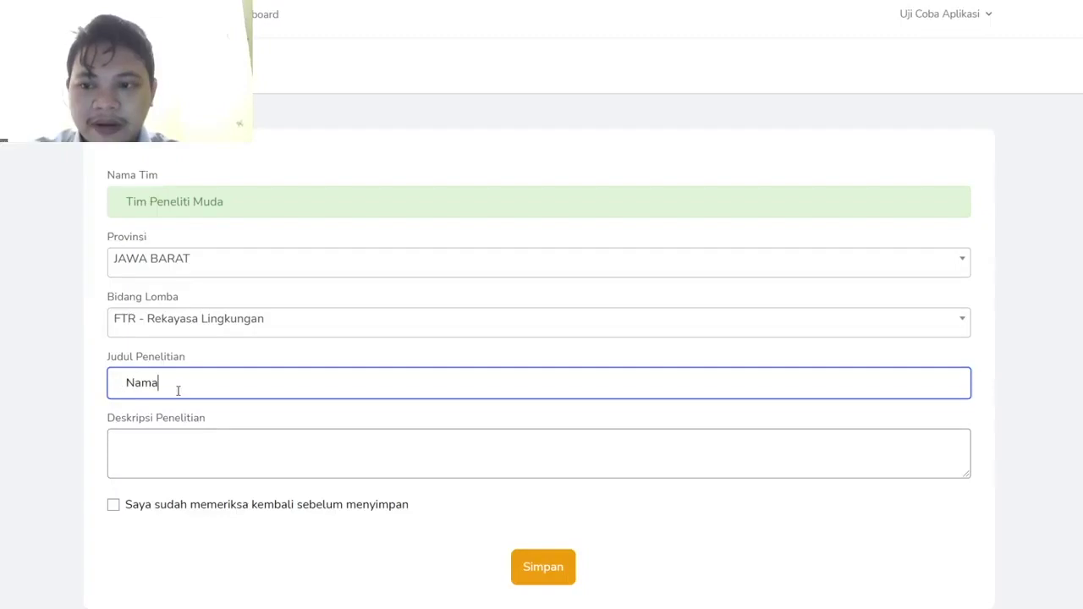
key(BackSpace)
key(BackSpace)
key(BackSpace)
key(BackSpace)
key(BackSpace)
text(Judu)
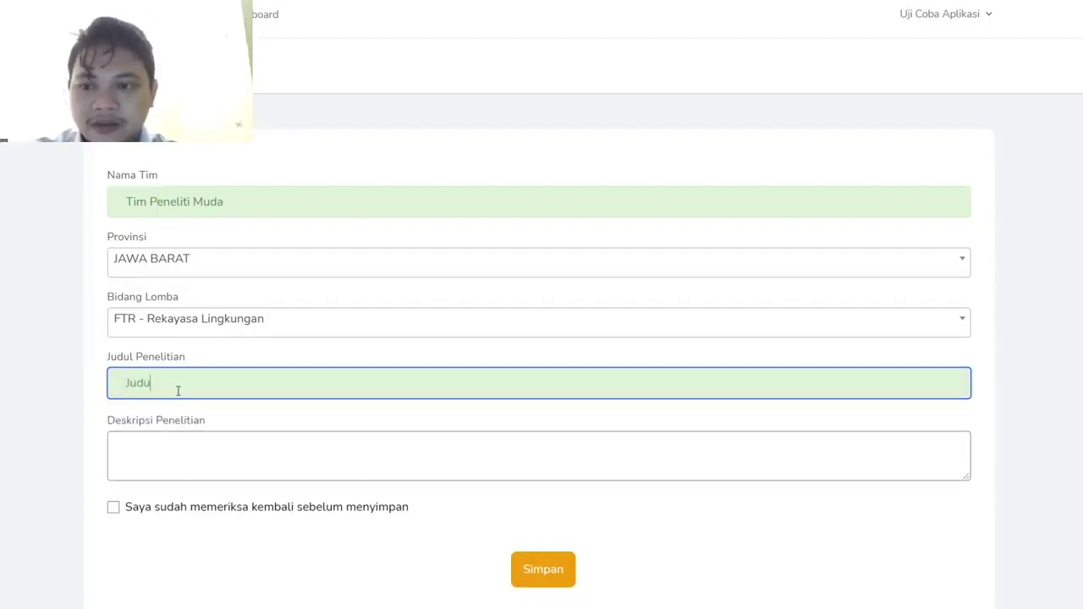
text(l Penelitian Saa)
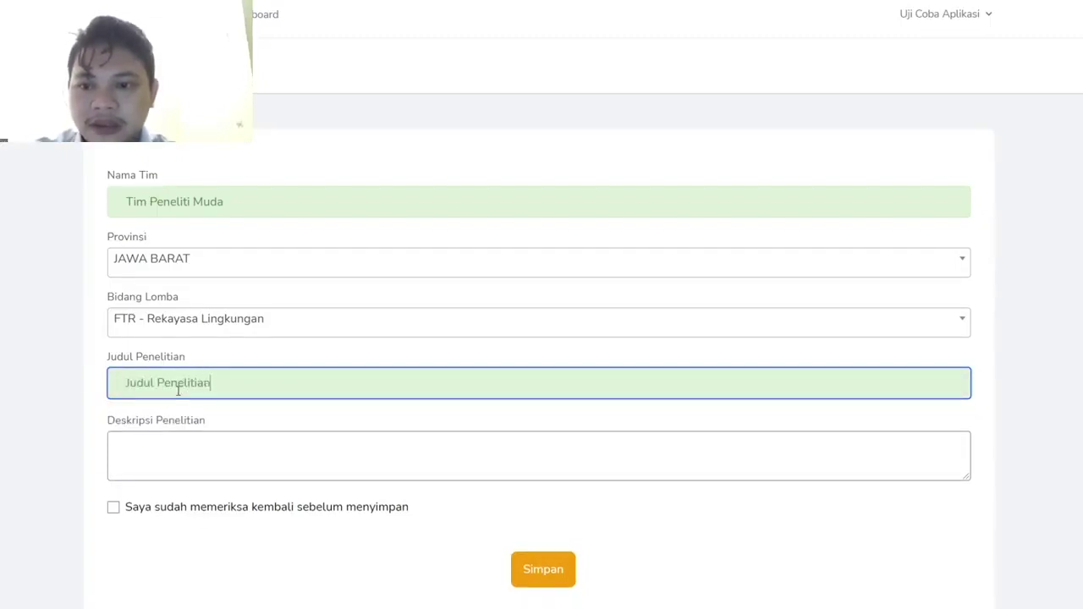
text(ya)
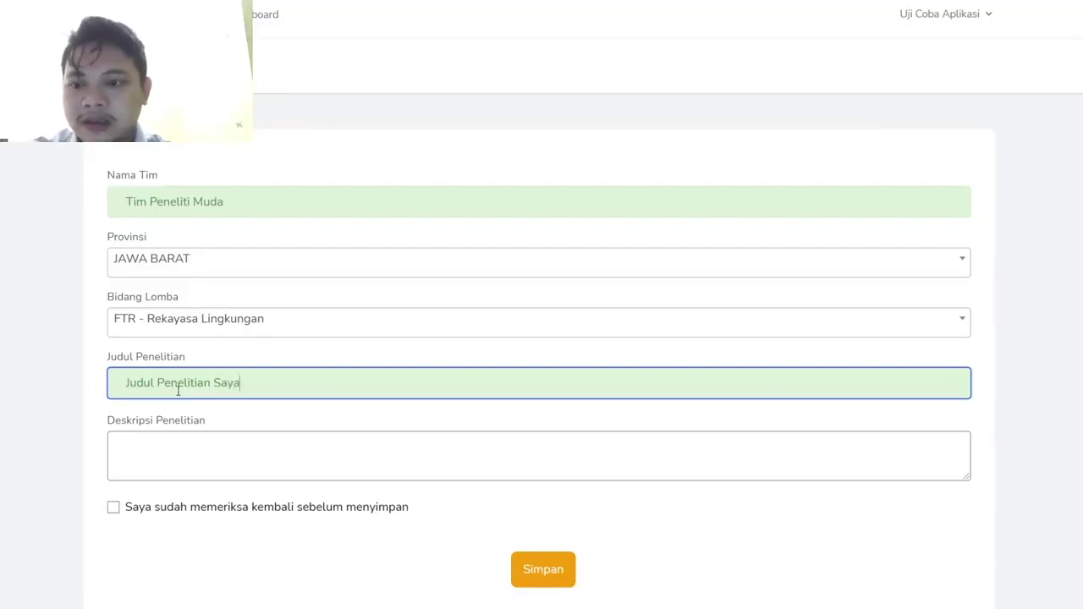
click(178, 437)
text(isi dengan deskr)
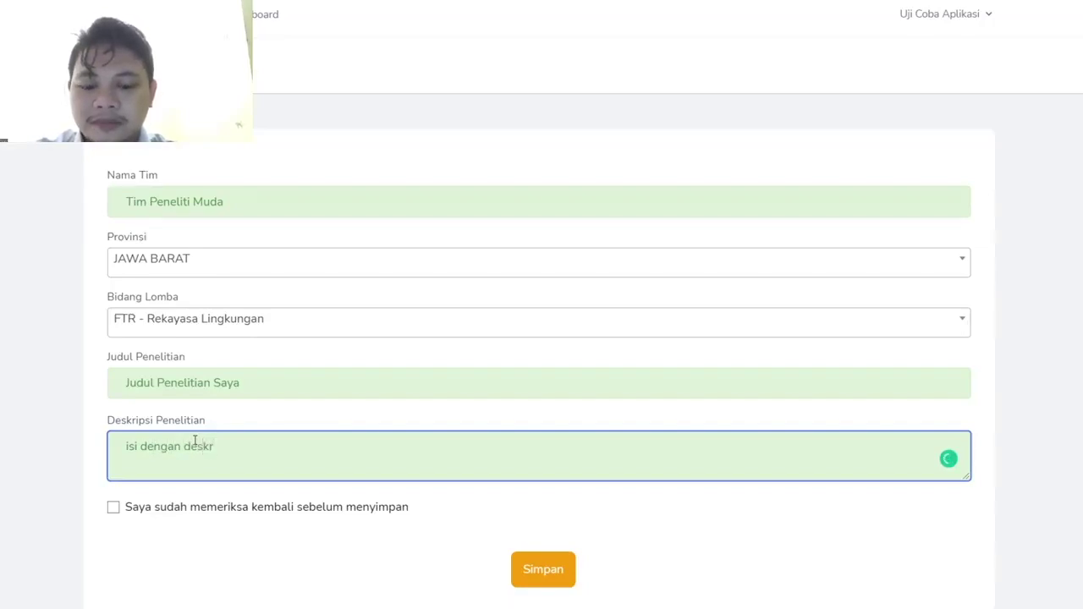
text(ipsi)
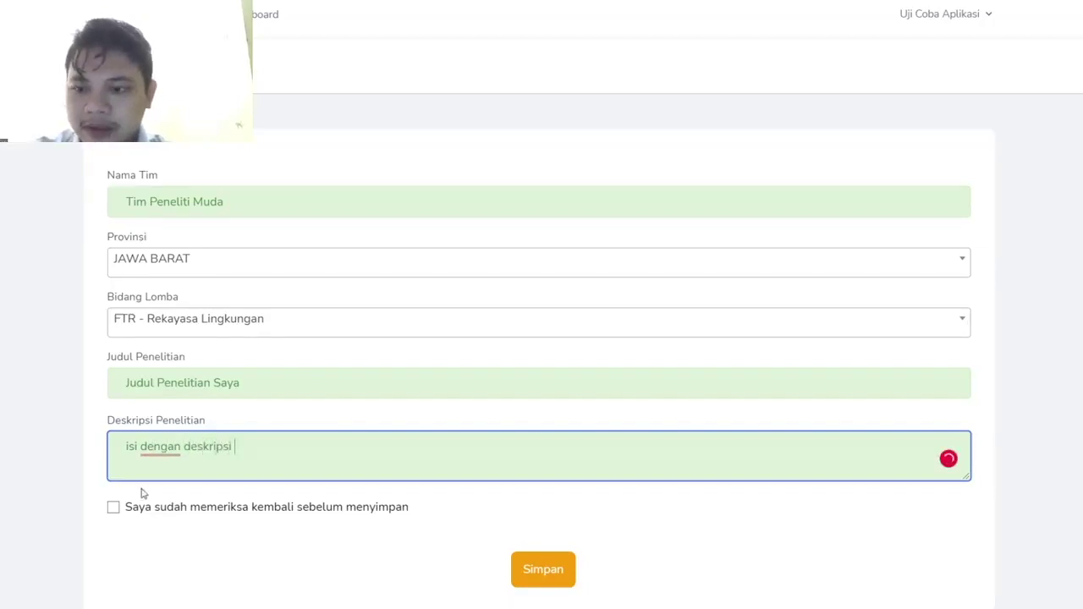
- Tick the review confirmation, save the team, and open the Orang Tua form
click(112, 508)
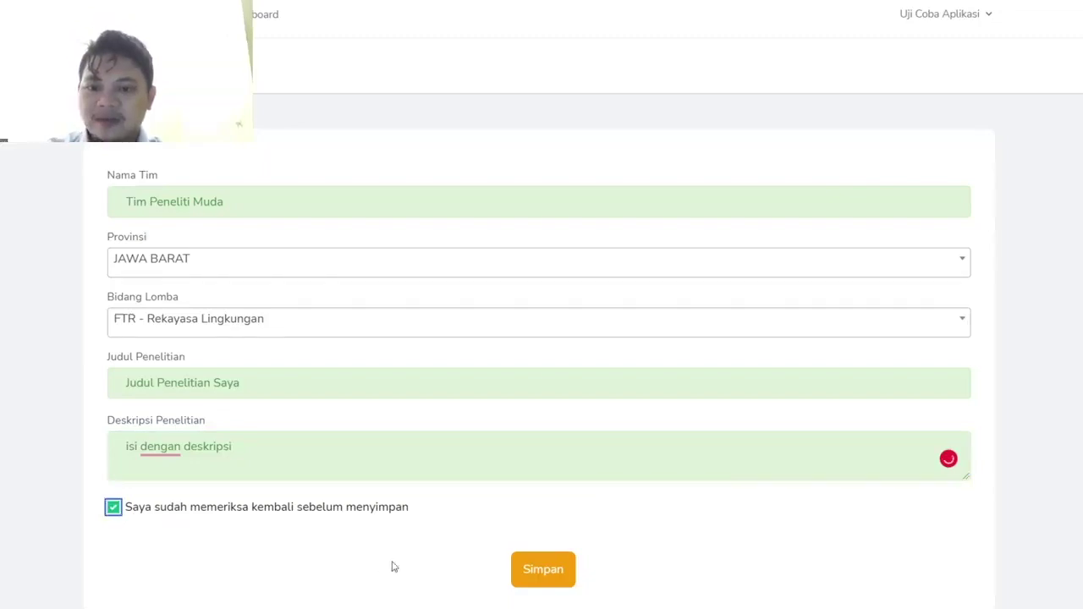
click(559, 584)
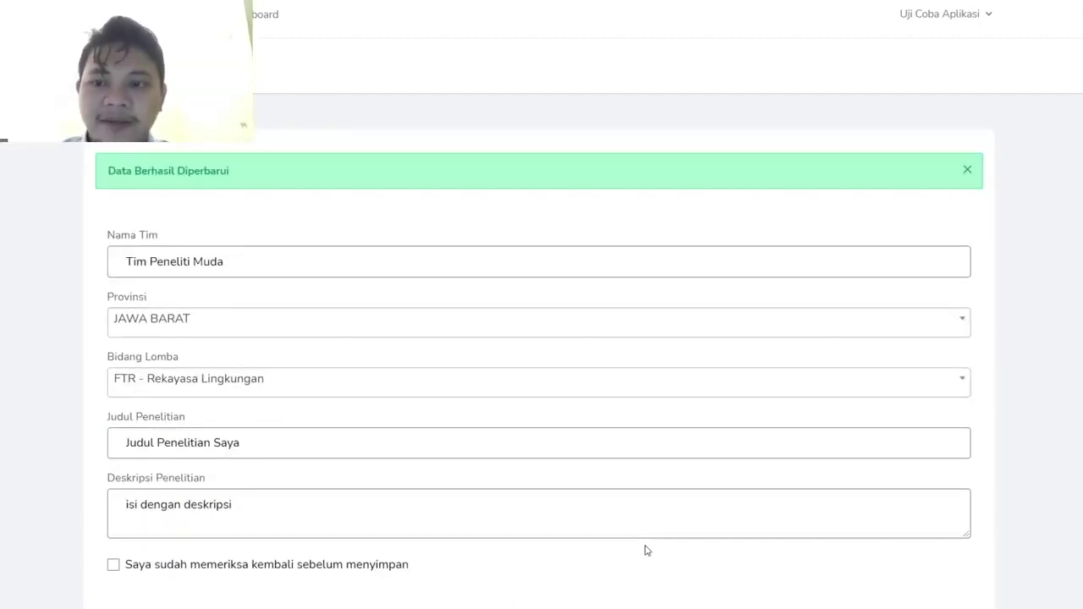
scroll(279, 39, down, 1)
scroll(283, 58, up, 1)
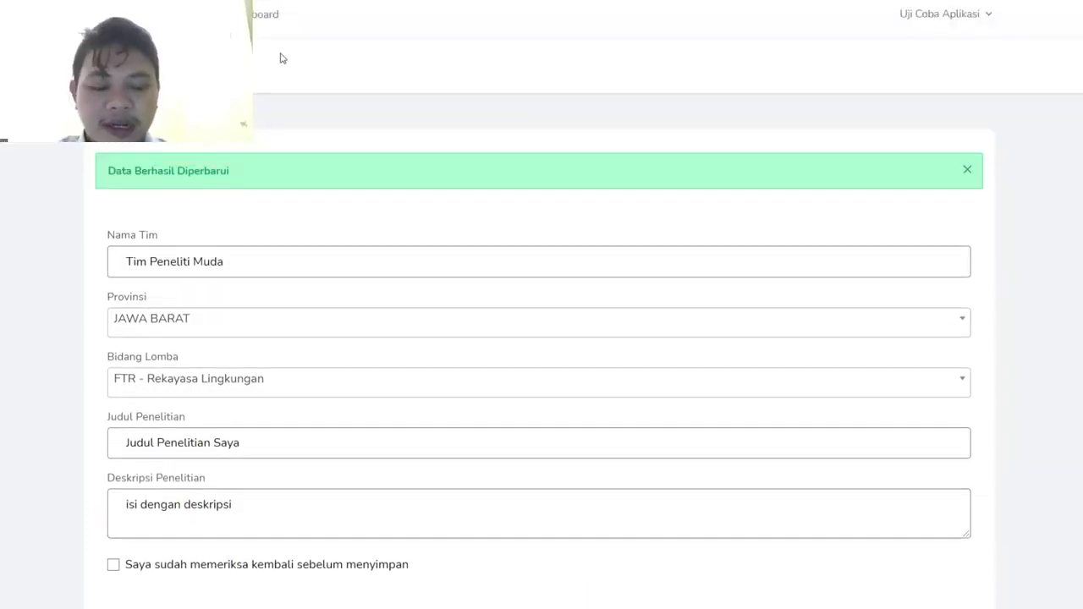
click(266, 15)
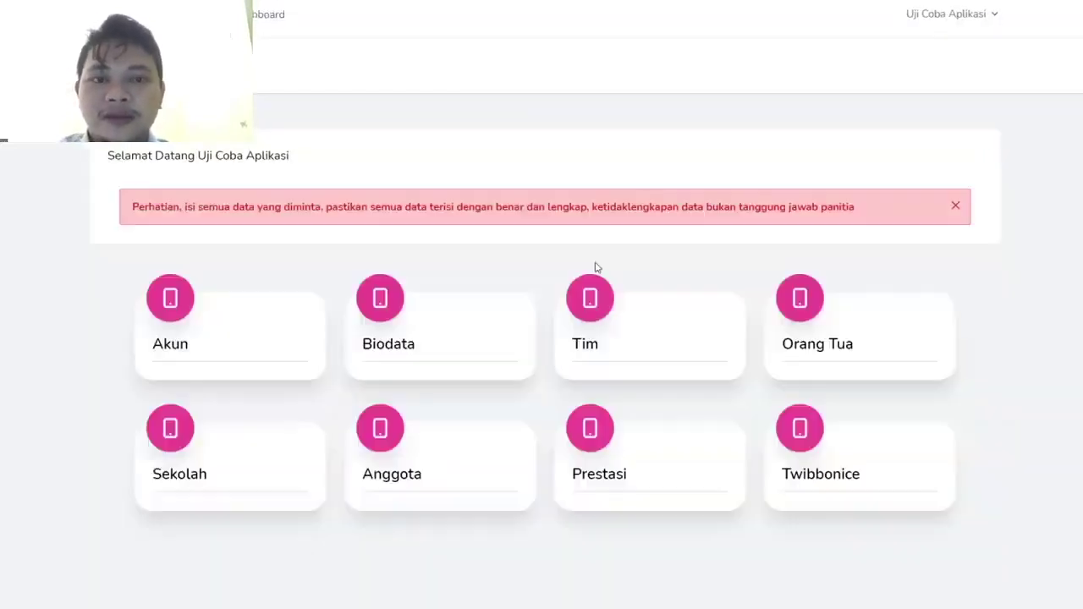
click(809, 349)
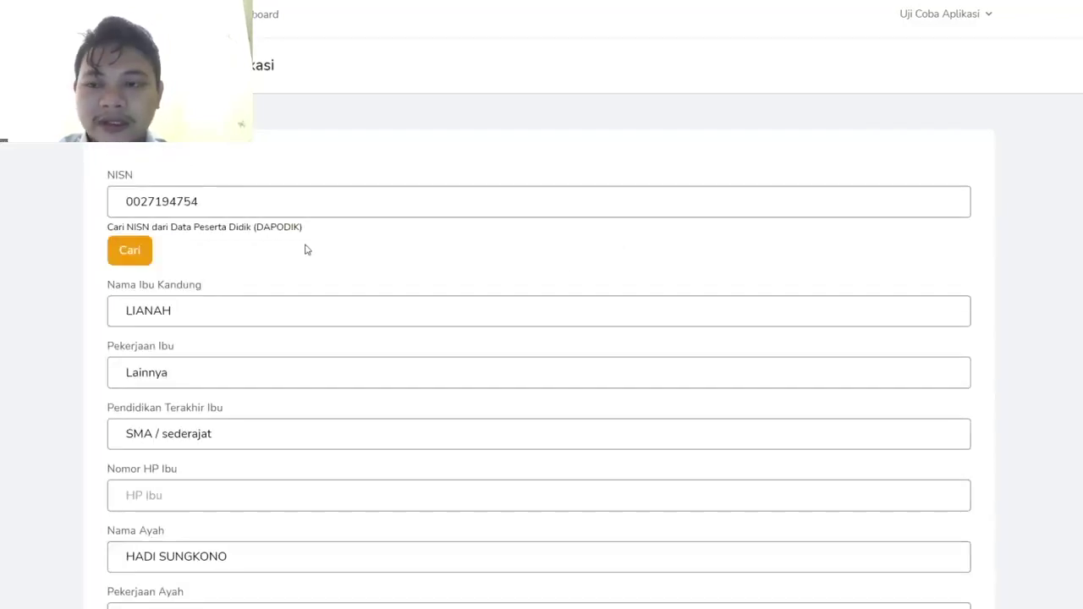
- Enter the mother's and father's phone numbers in the parent form
scroll(306, 247, down, 2)
scroll(306, 244, down, 2)
click(232, 252)
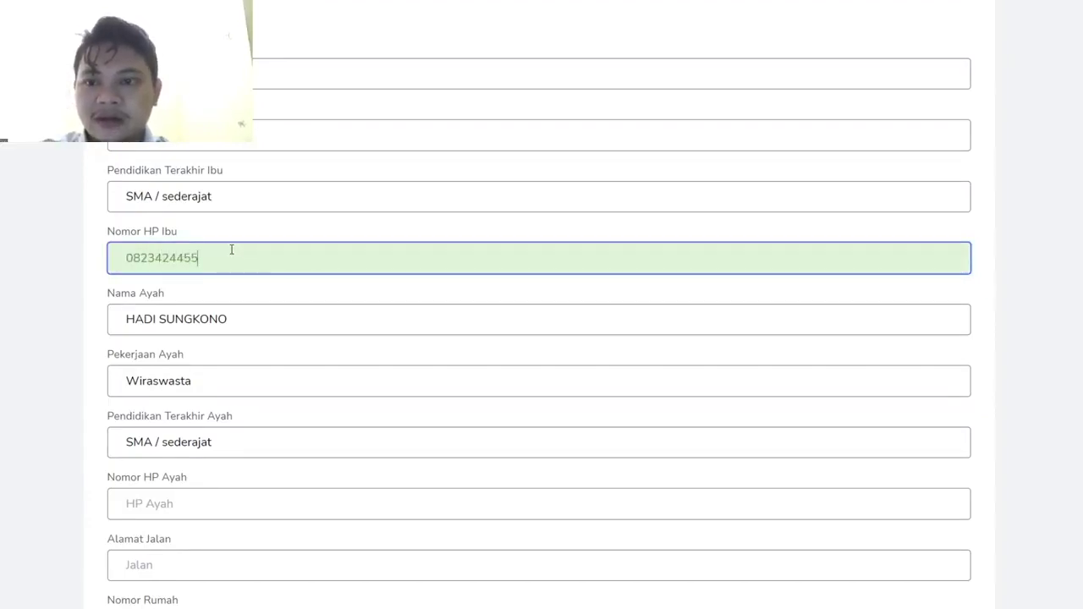
scroll(221, 367, down, 1)
click(186, 424)
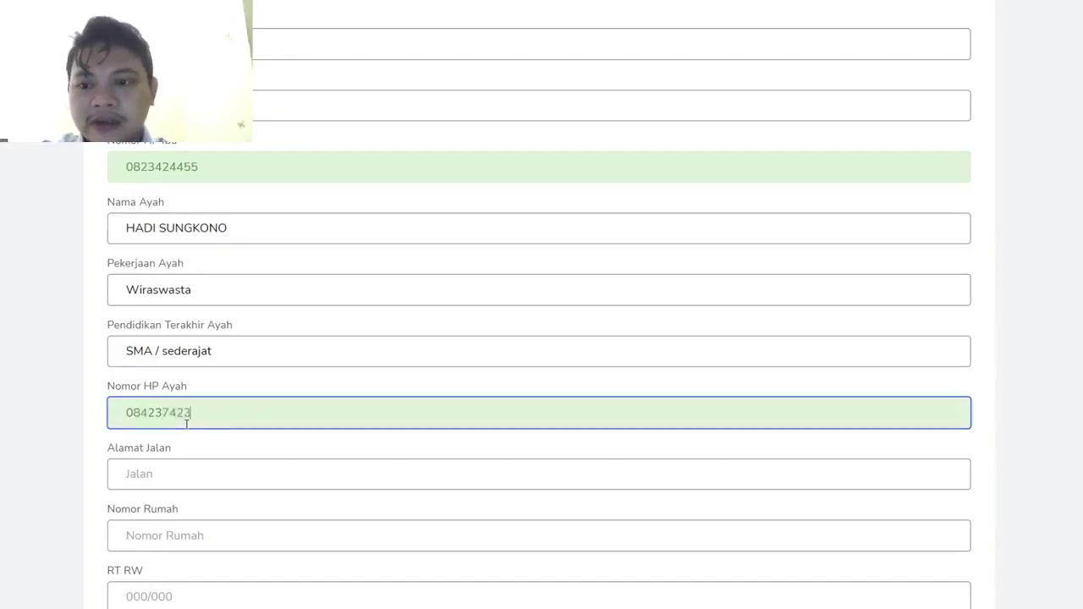
- Fill the parents' street address, house number, RT/RW and postal code from autofill suggestions
scroll(186, 424, down, 2)
click(169, 336)
key(Down)
key(Return)
click(166, 398)
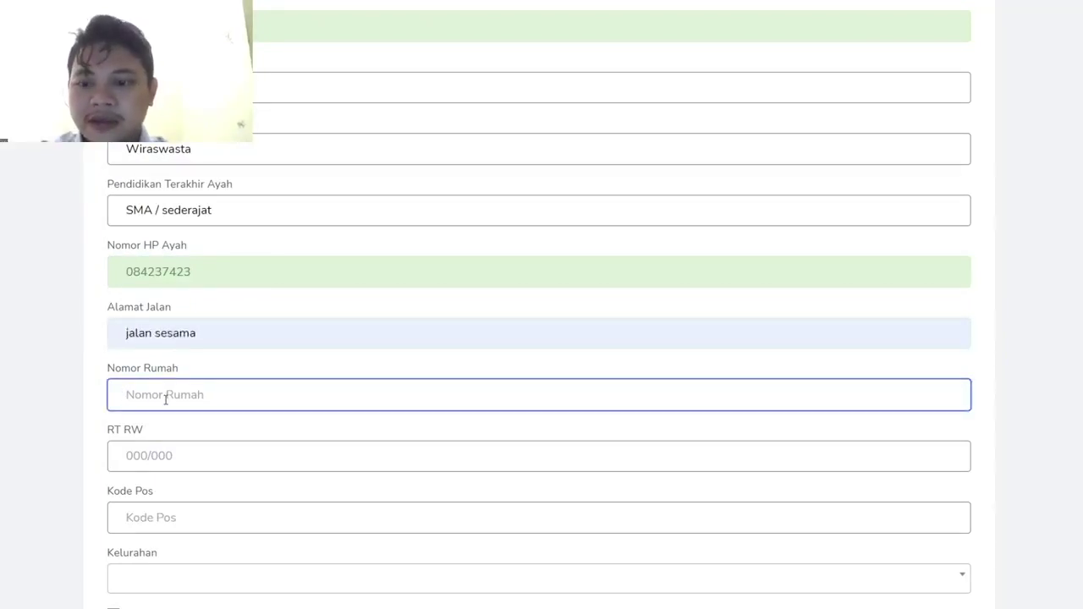
key(Down)
key(Return)
click(151, 457)
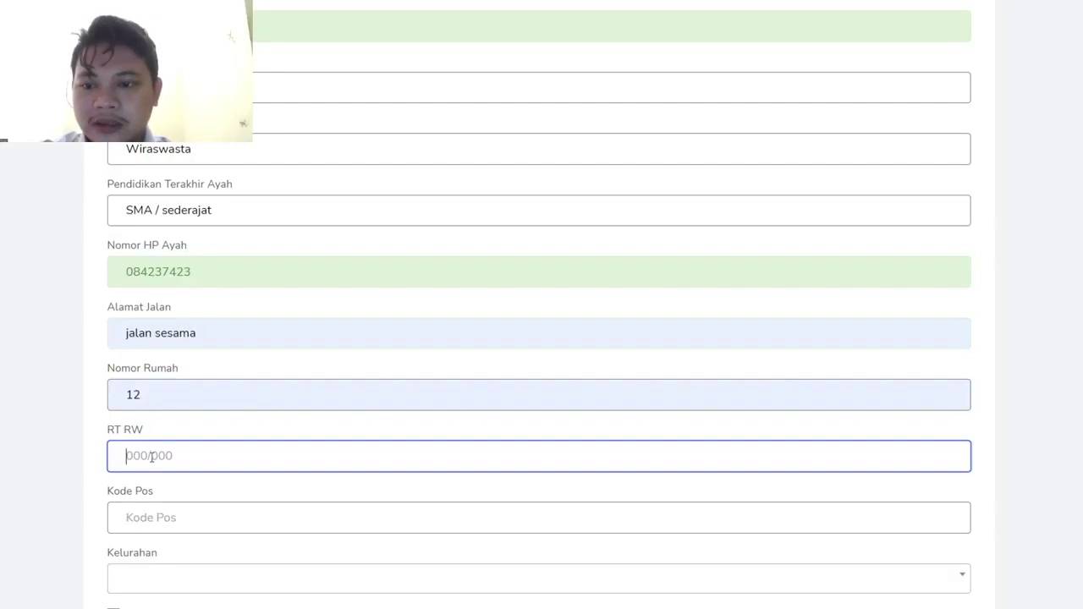
text(00)
key(Down)
key(Return)
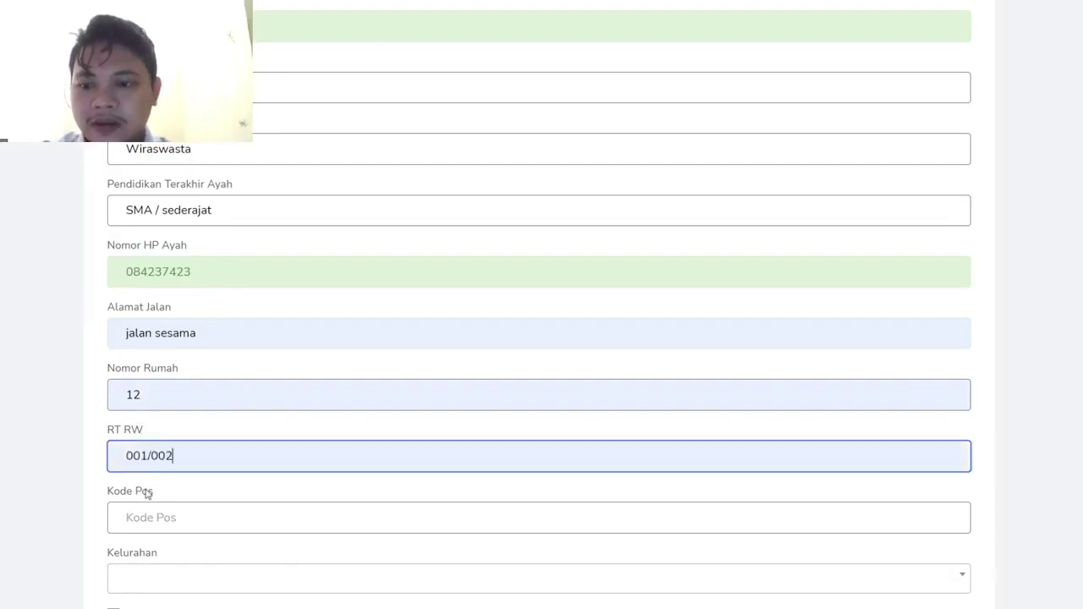
click(150, 519)
key(Down)
key(Down)
key(Down)
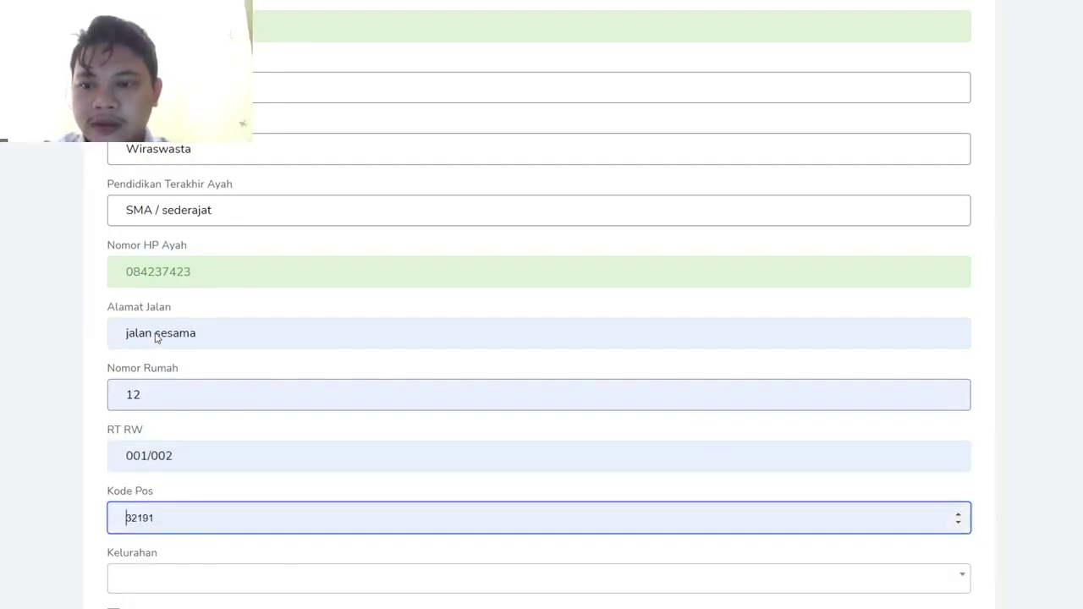
key(Return)
scroll(157, 512, down, 2)
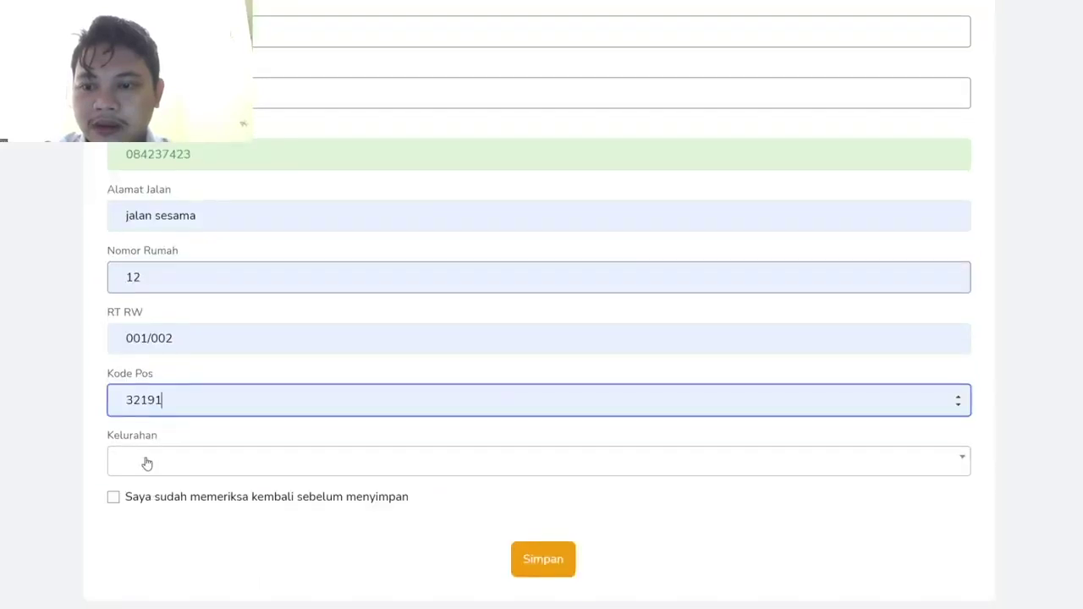
- Choose Kelurahan SEKELOA, tick 'Saya sudah memeriksa kembali', and save the parent data
click(146, 461)
text(sekeloa)
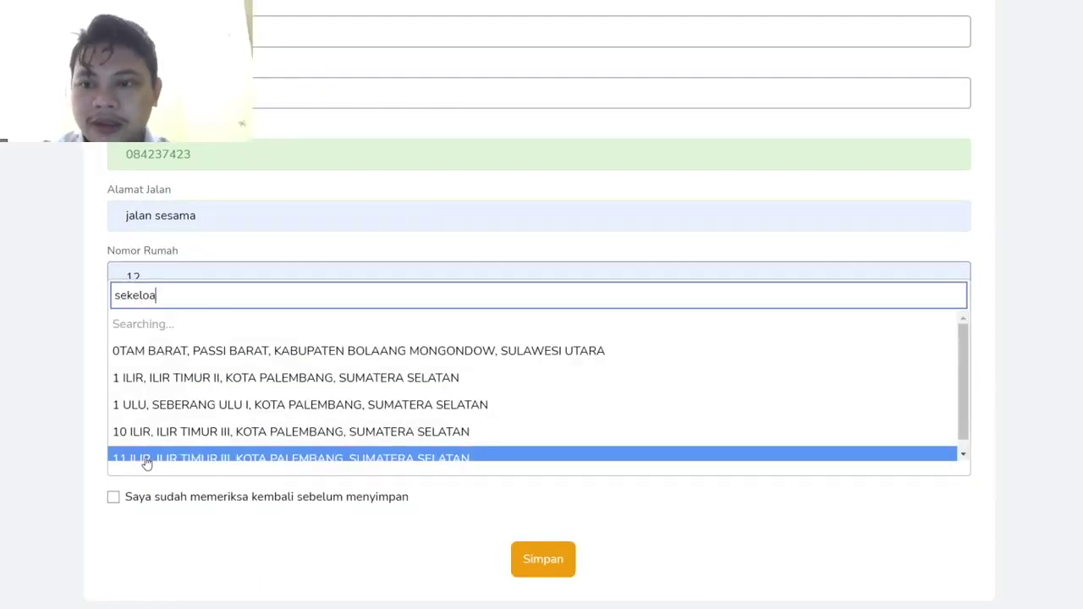
click(166, 438)
click(113, 497)
scroll(445, 534, up, 1)
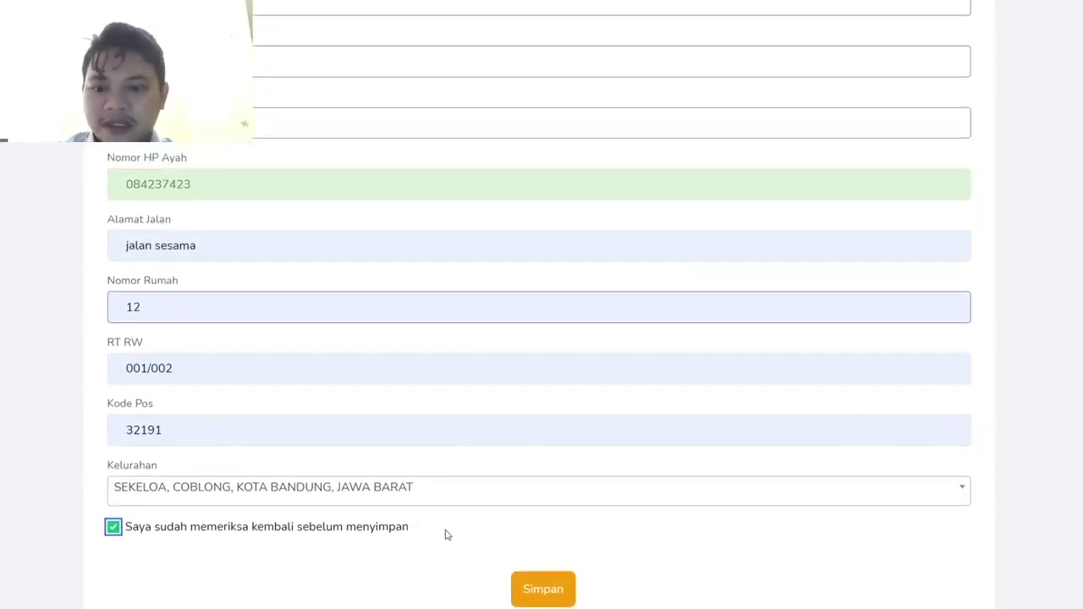
scroll(508, 525, down, 1)
click(546, 576)
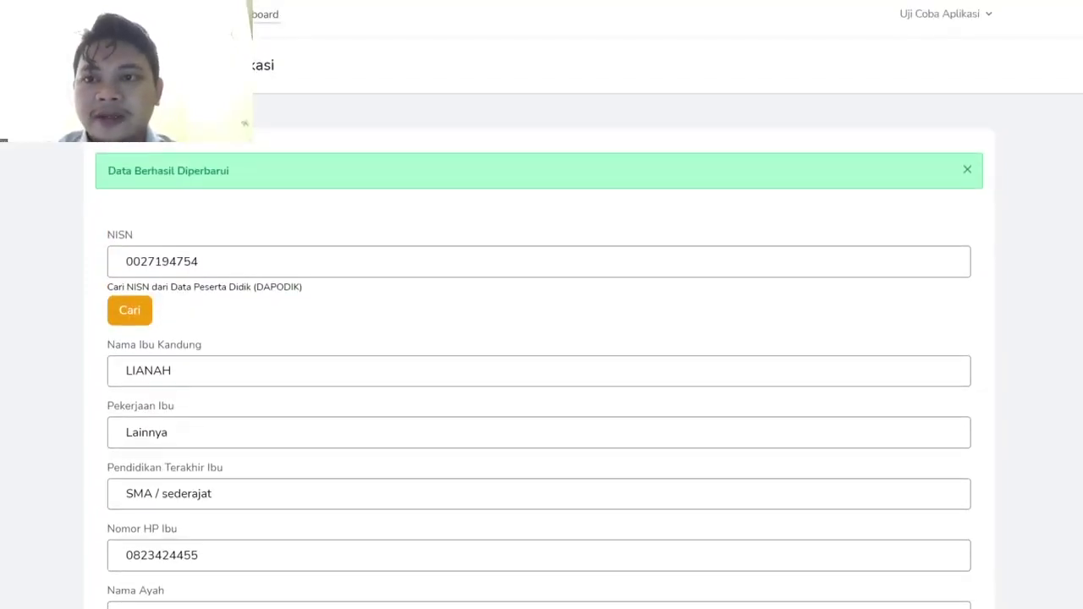
click(265, 14)
- Open the Pembimbing form and enter the supervisor's name and e-mail
scroll(334, 320, down, 1)
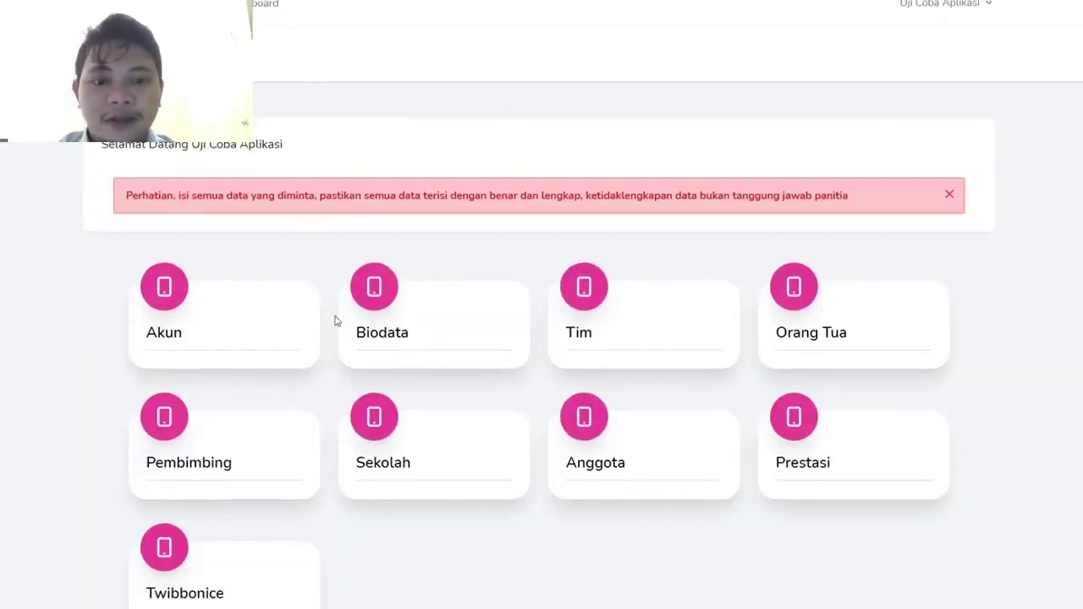
scroll(241, 434, down, 1)
click(244, 436)
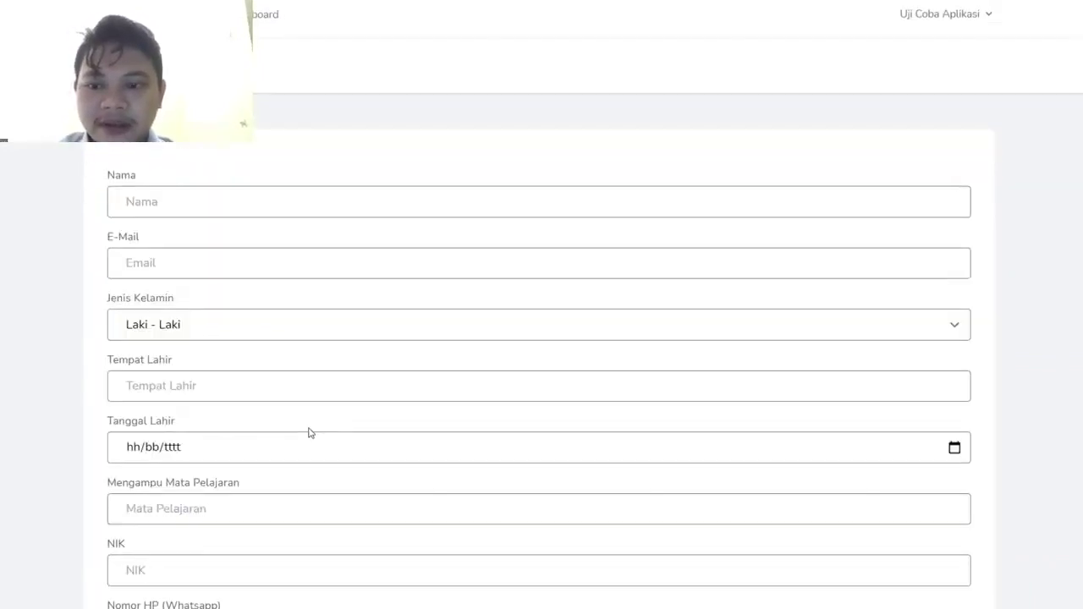
click(273, 203)
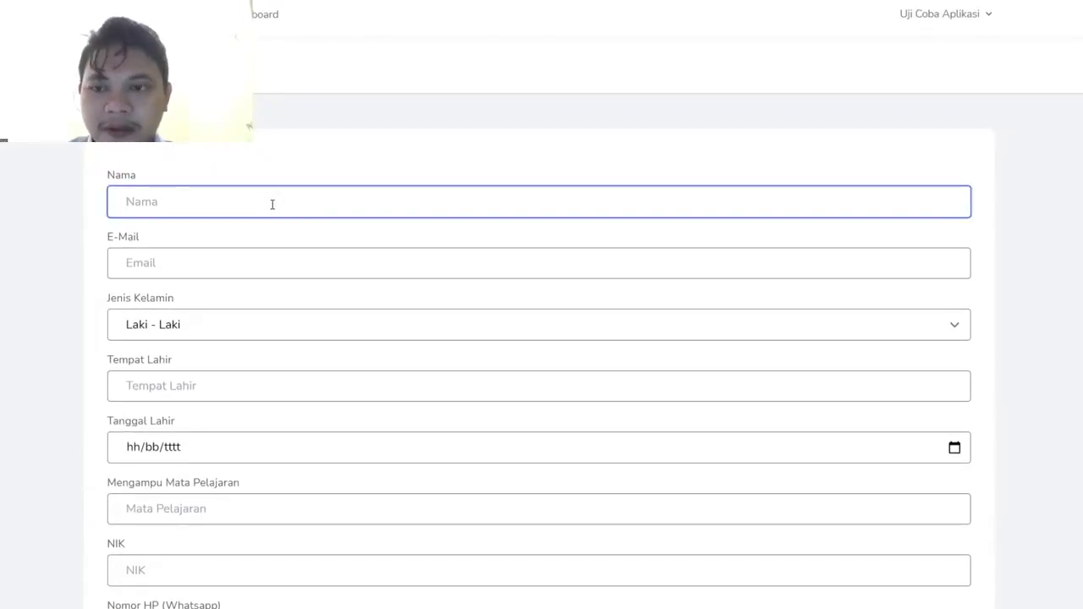
click(274, 180)
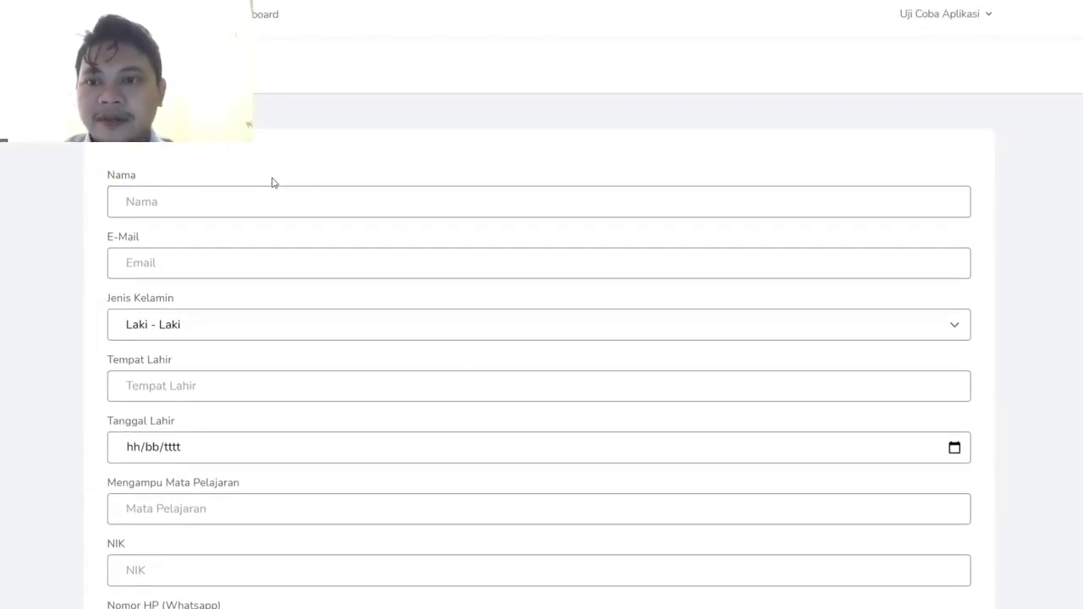
click(222, 208)
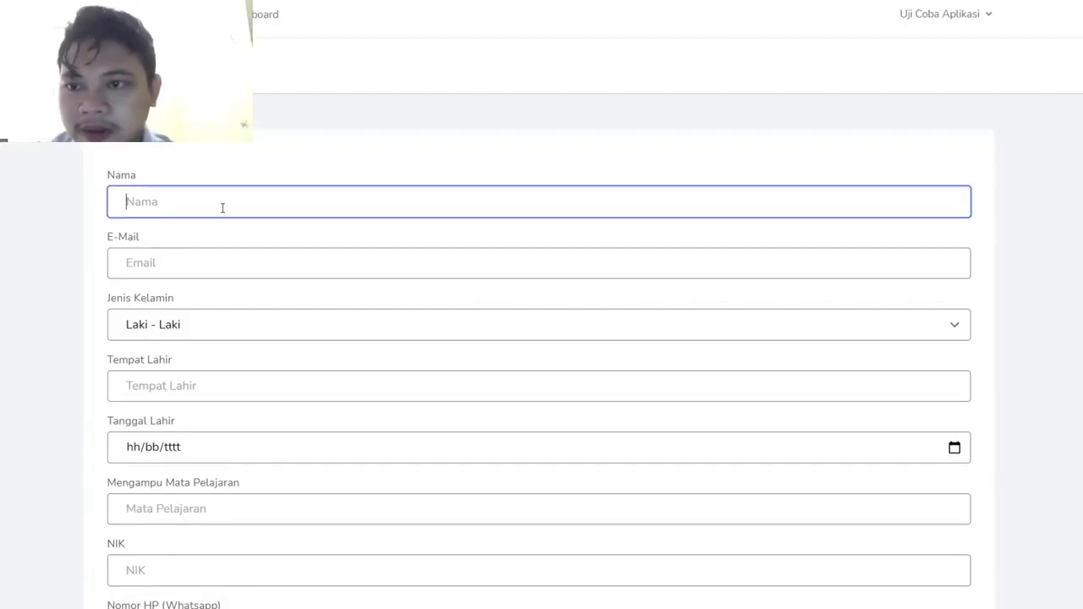
text(Yongky)
key(Tab)
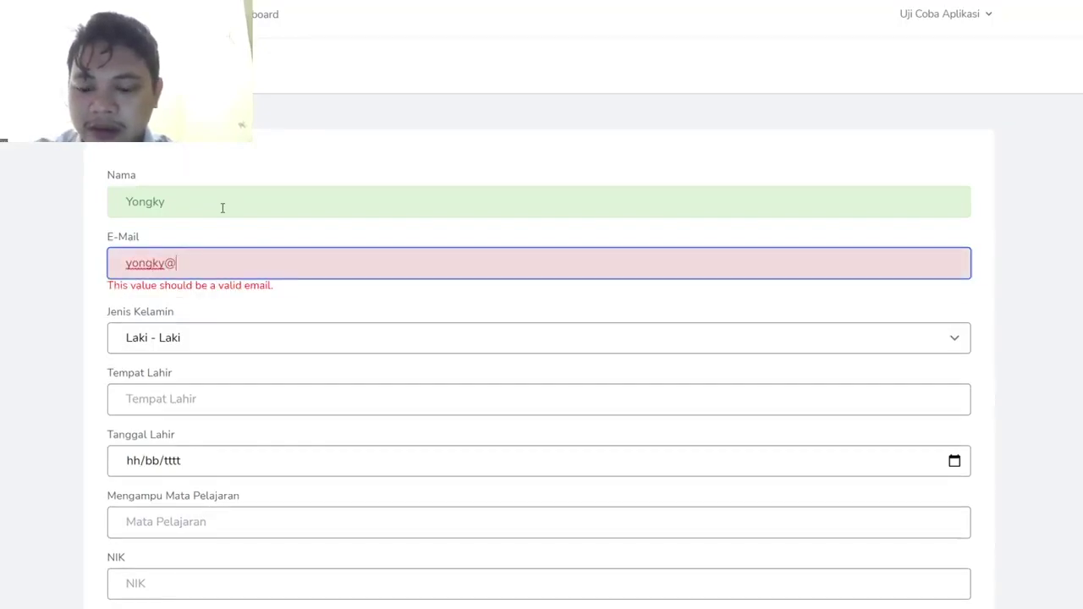
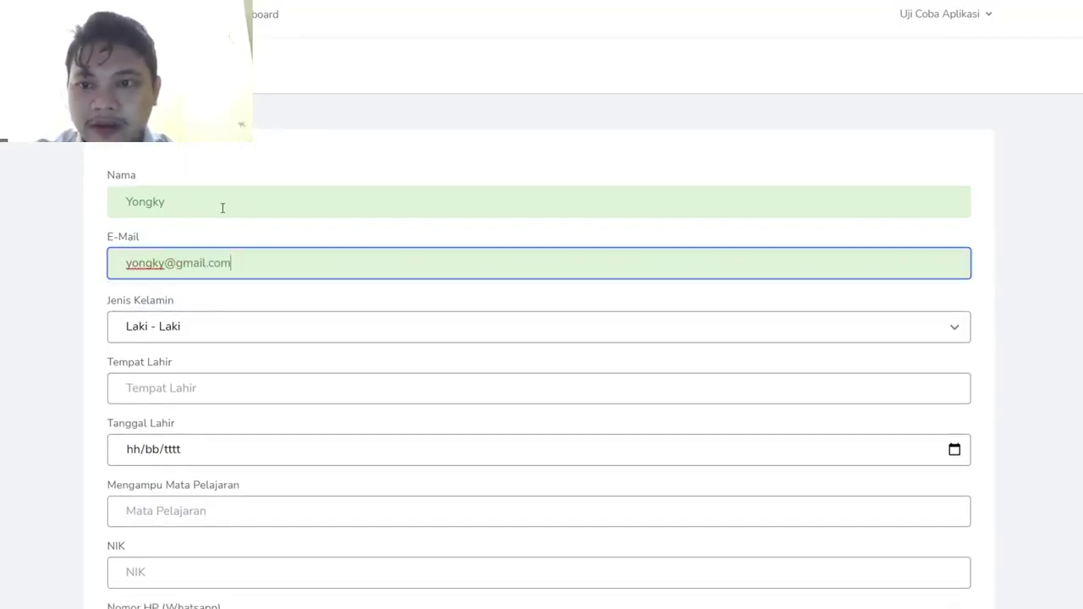
- Enter birthplace Jakarta, birth date 12/11/1990, subject Matematika and the 16-digit NIK
key(Tab)
key(Tab)
text(Jakarta)
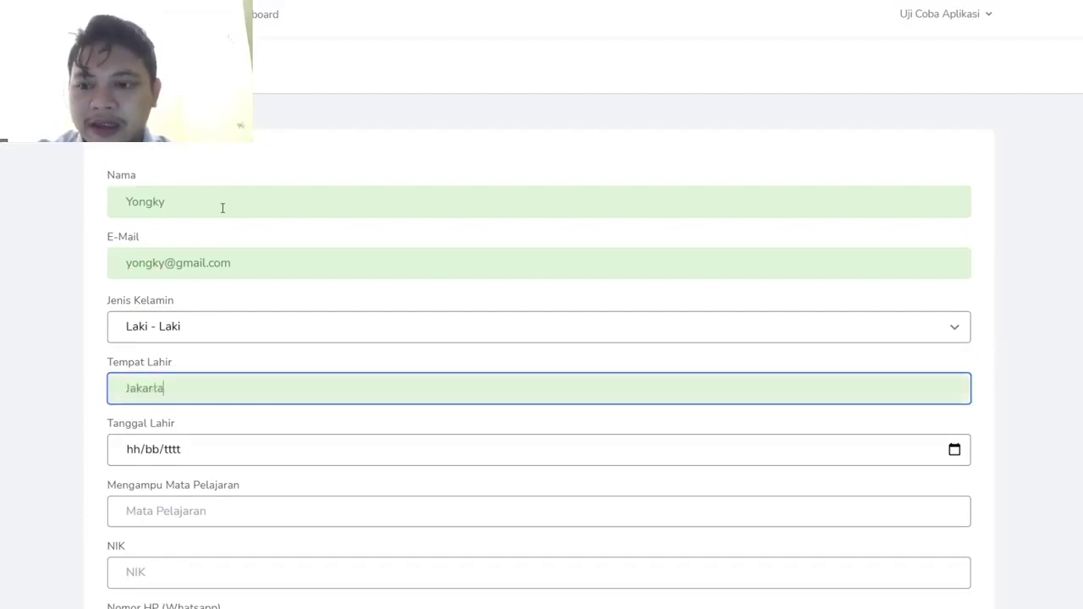
key(Tab)
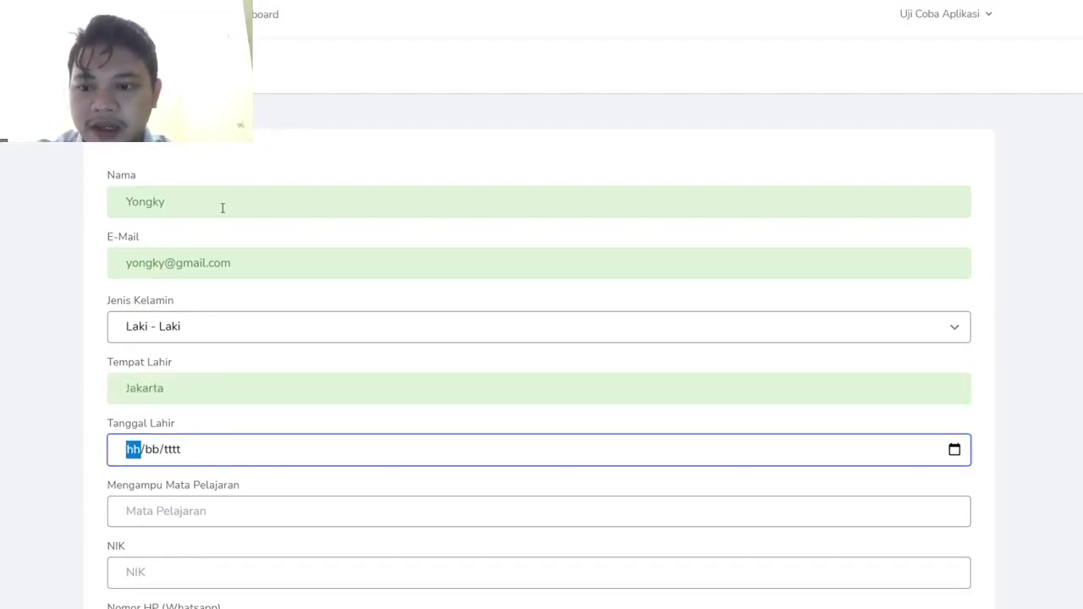
text(12/)
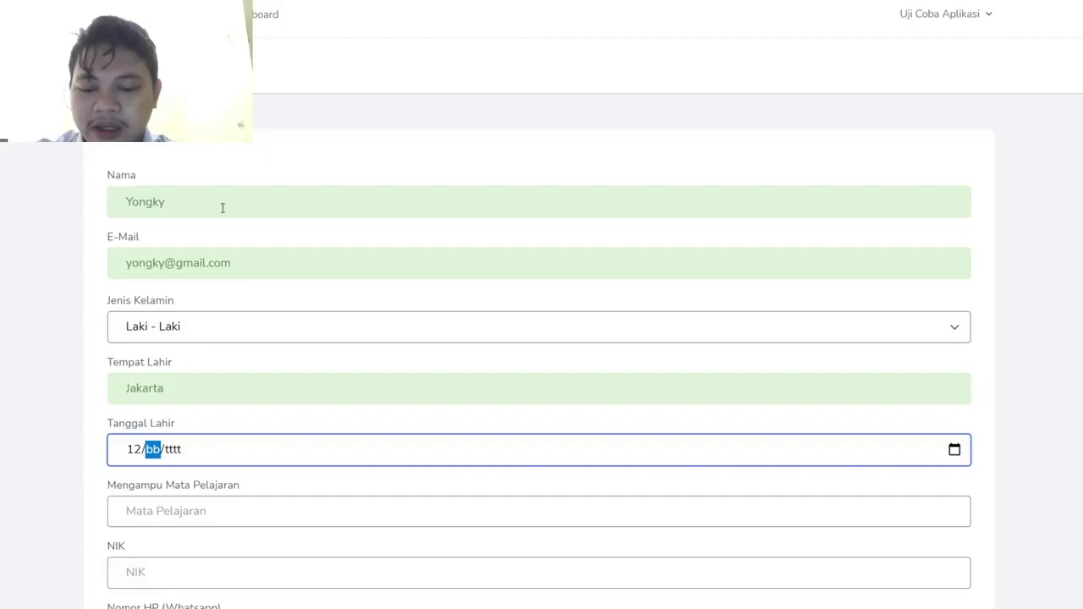
text(11/)
text(1990)
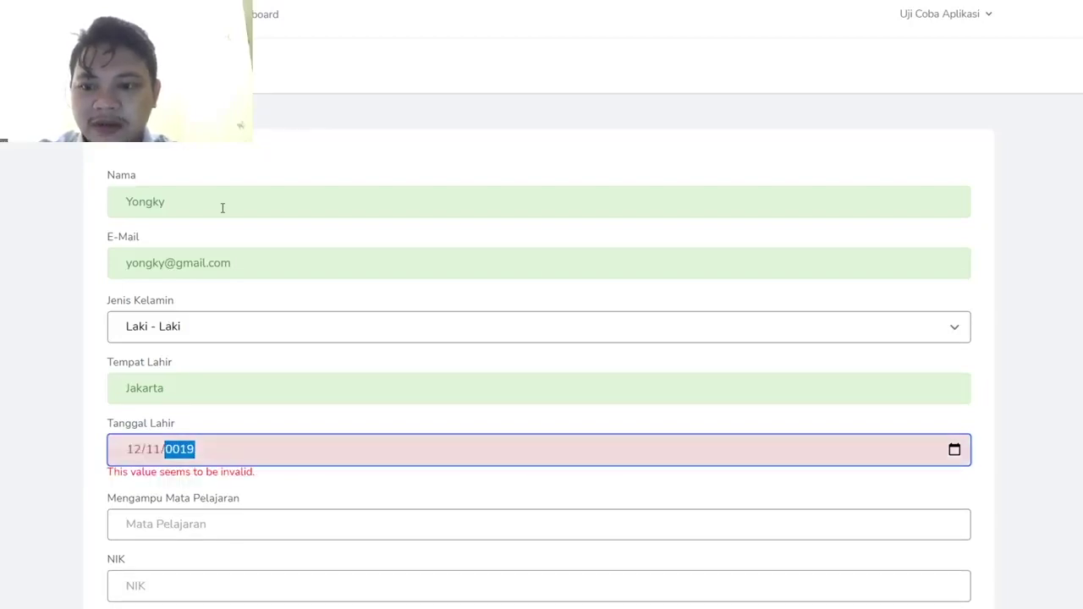
scroll(223, 207, down, 1)
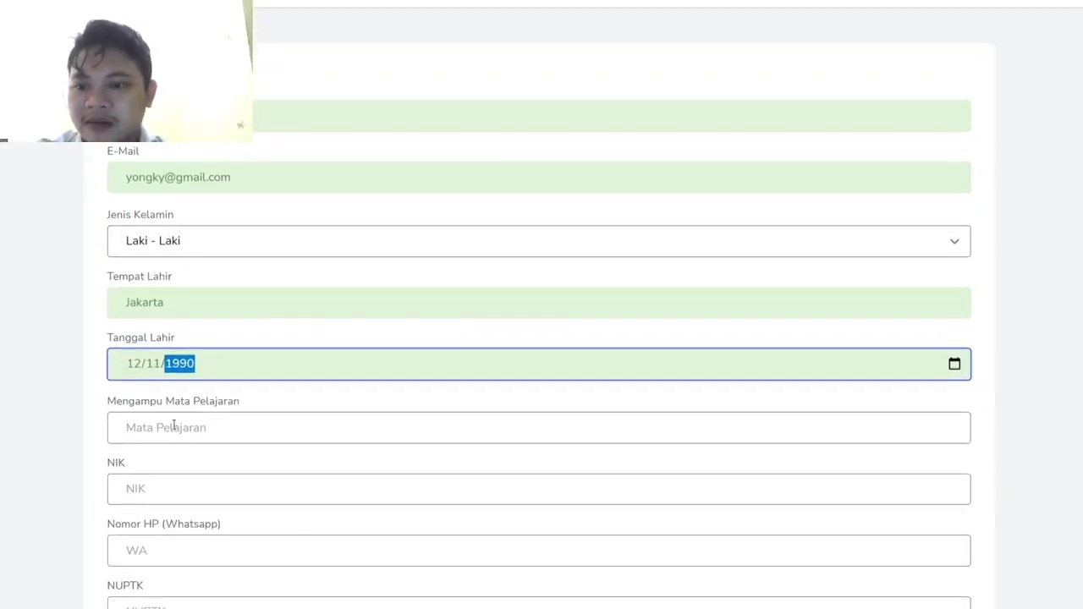
click(174, 426)
text(Matematika)
key(Tab)
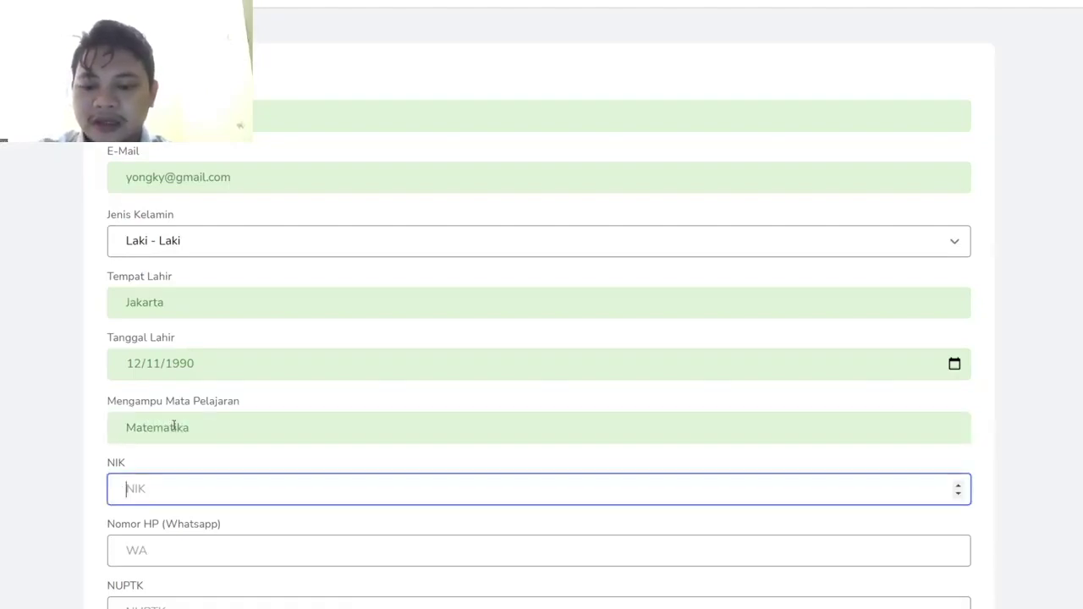
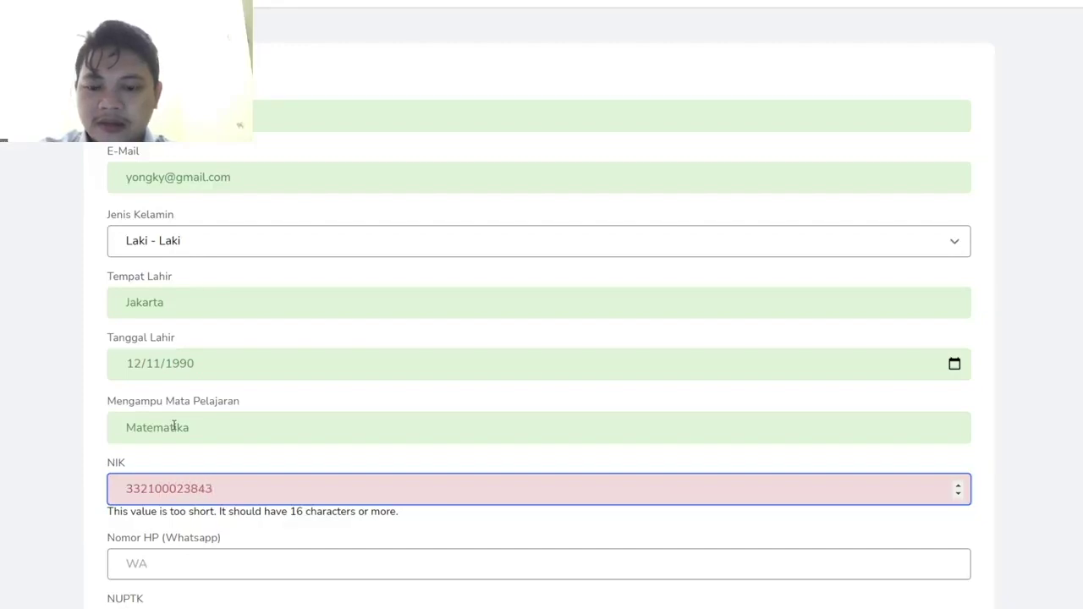
scroll(173, 426, down, 2)
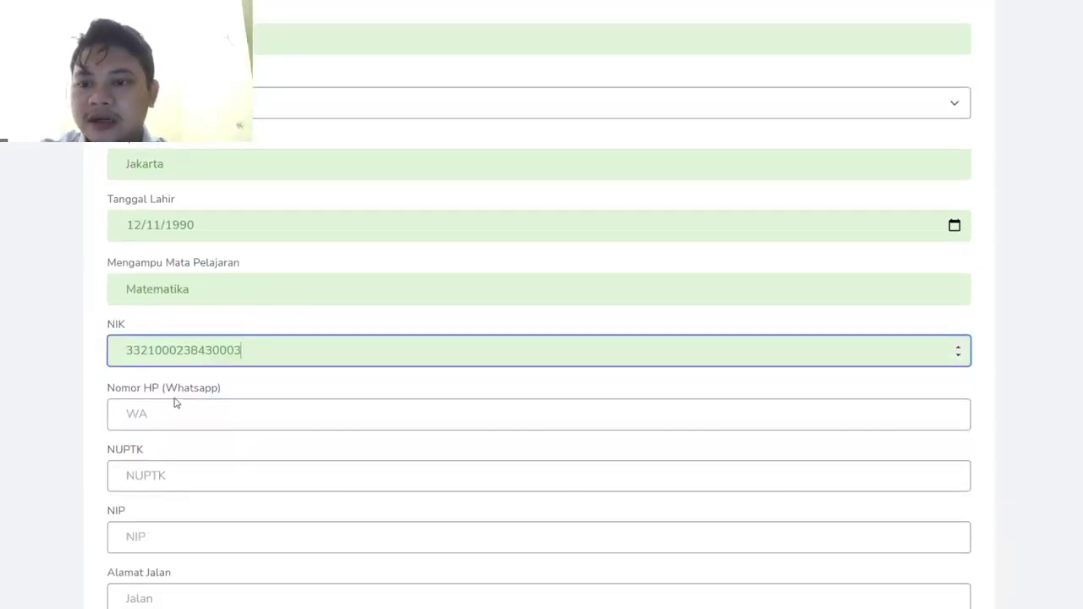
- Enter the supervisor's WhatsApp number, NUPTK and NIP
click(174, 400)
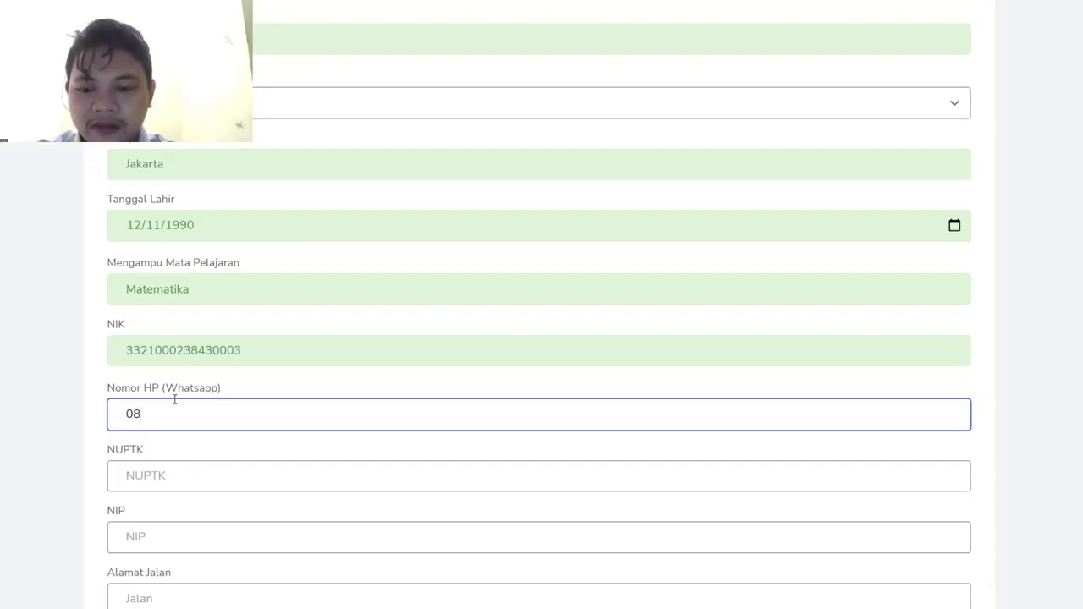
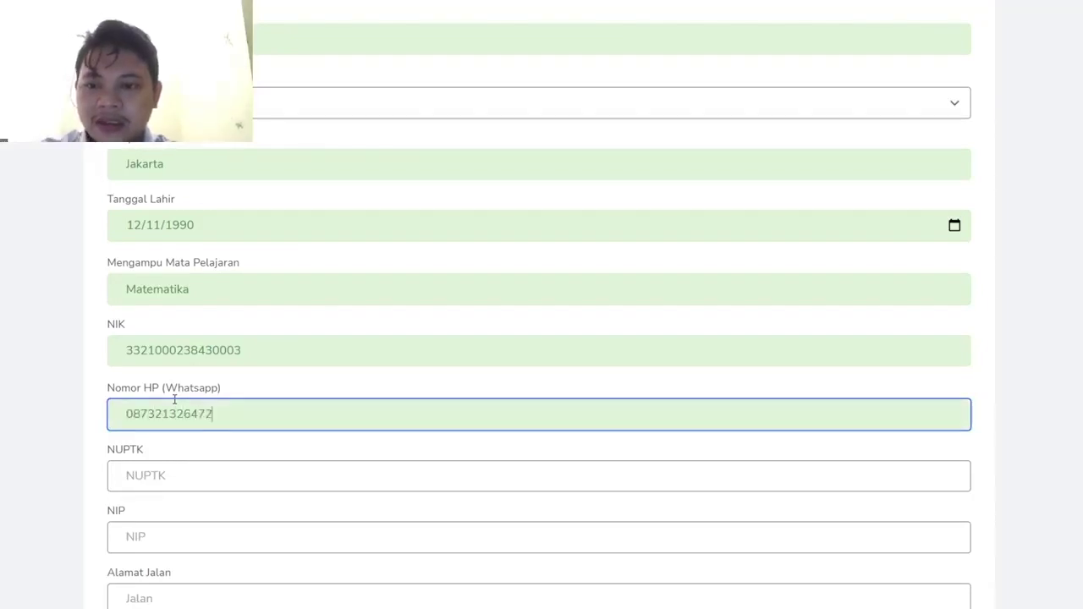
click(162, 472)
text(98)
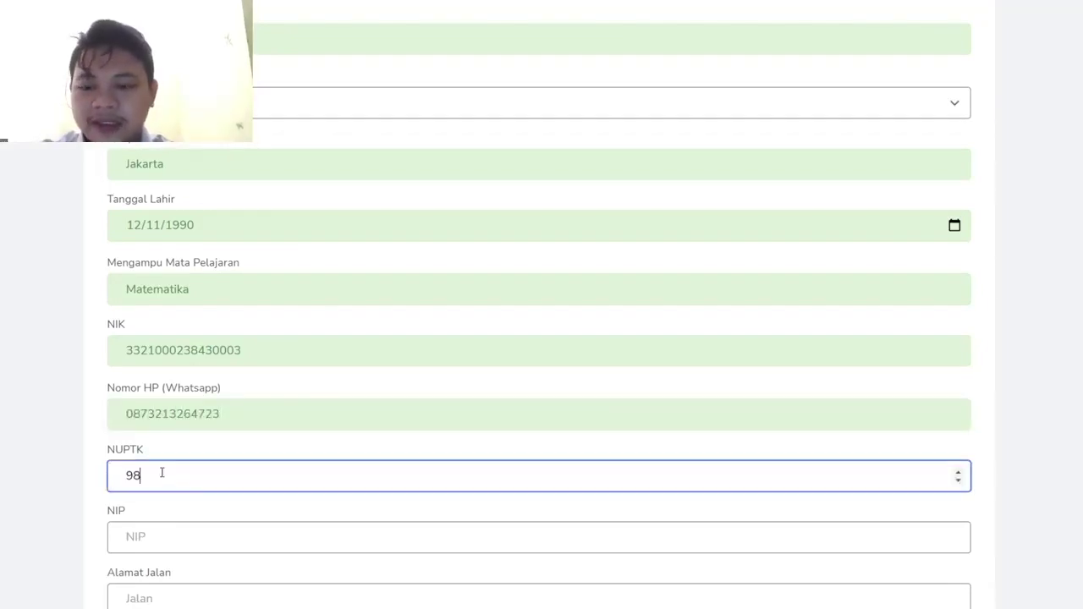
text(2731523)
scroll(162, 477, down, 1)
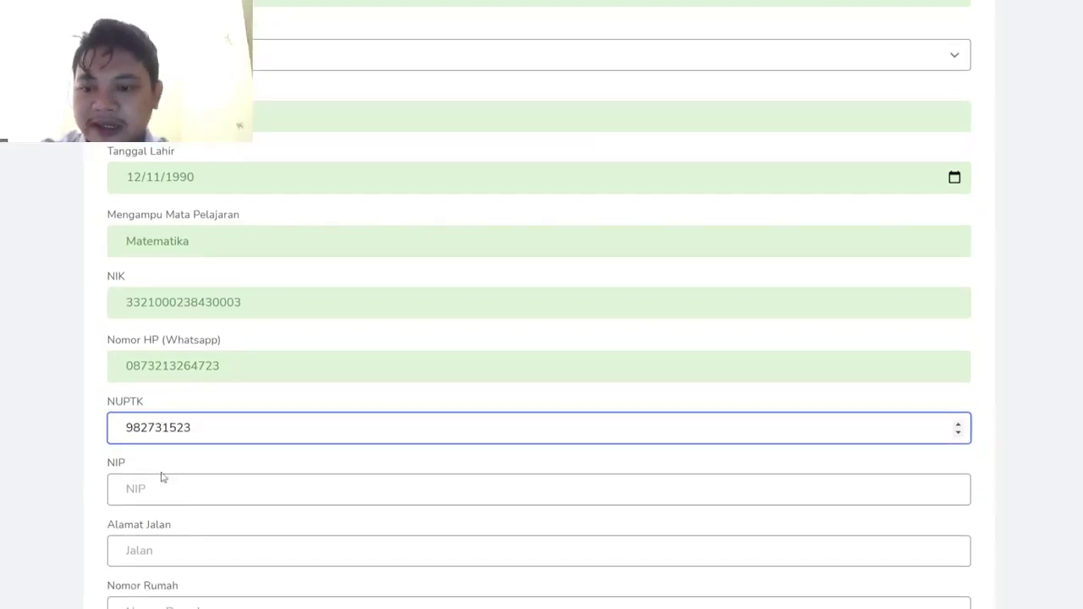
click(156, 490)
text(921374123)
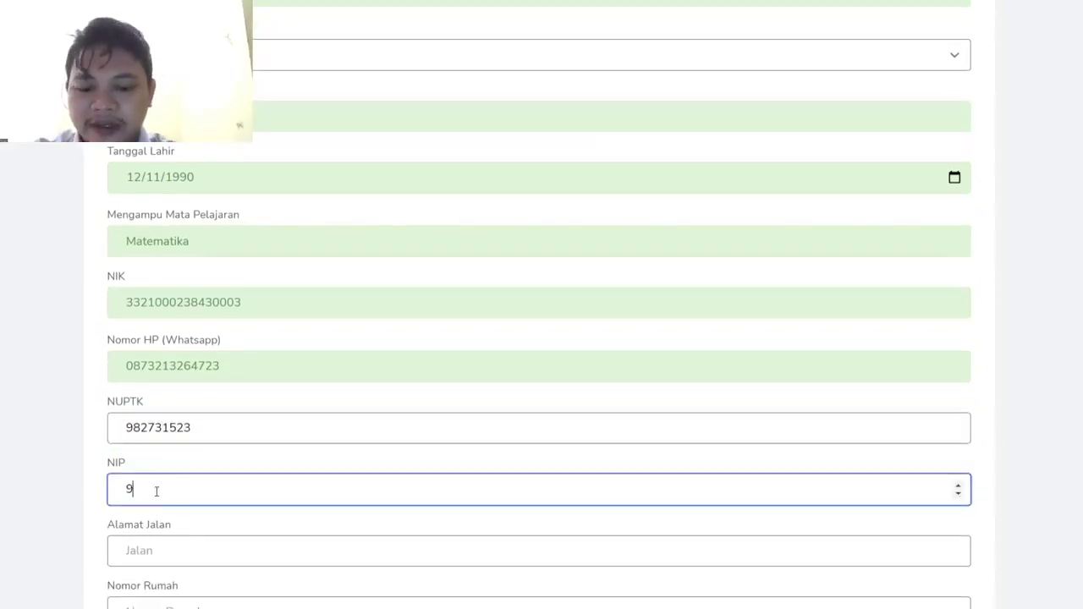
- Enter the supervisor's street address, house number and RT/RW
scroll(157, 491, down, 3)
click(157, 415)
key(Tab)
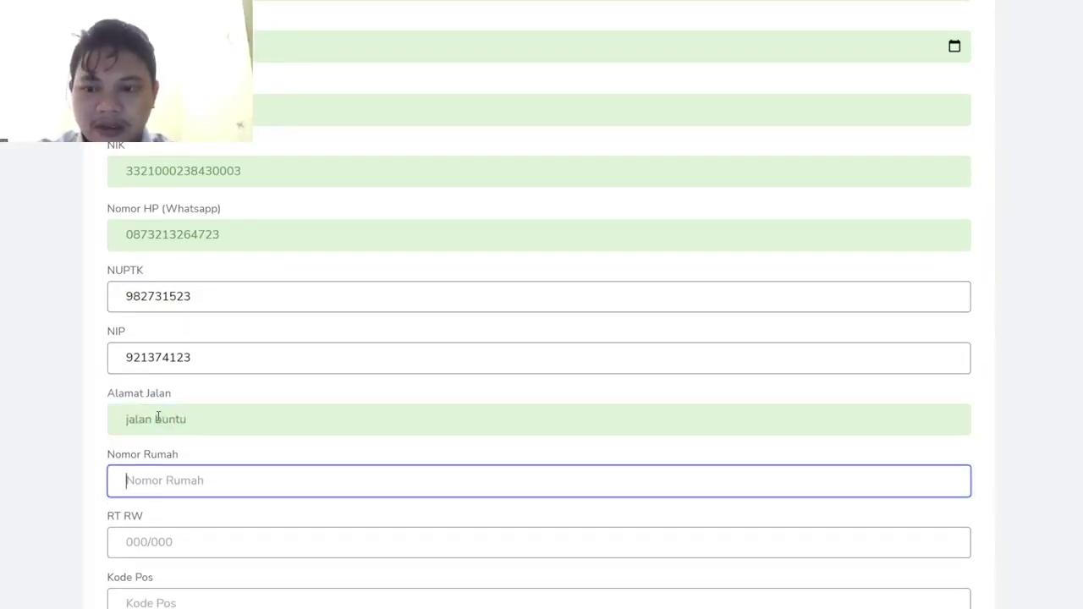
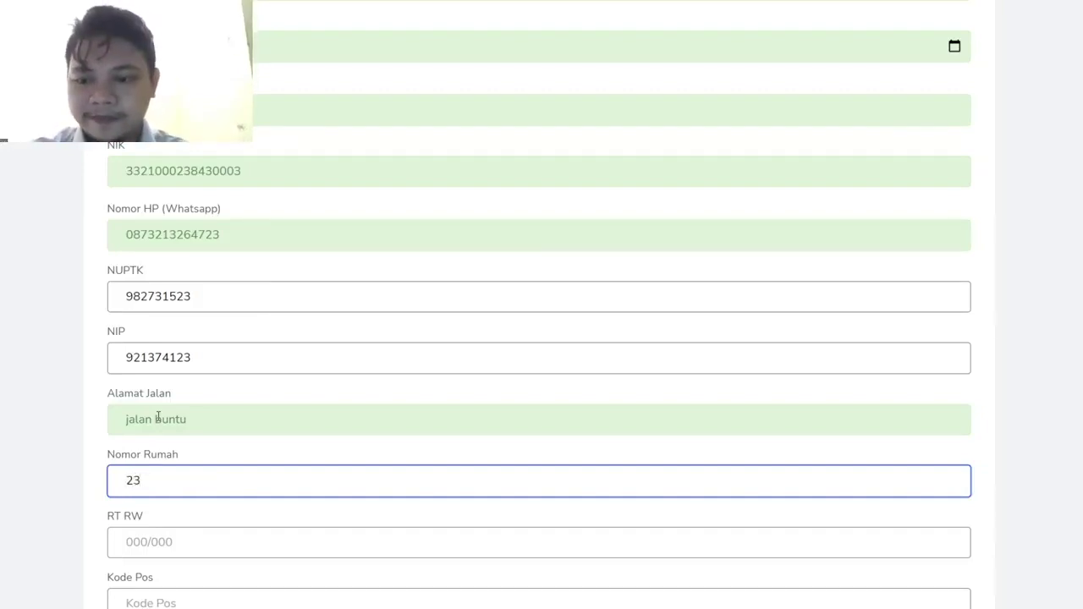
click(137, 533)
text(001/001)
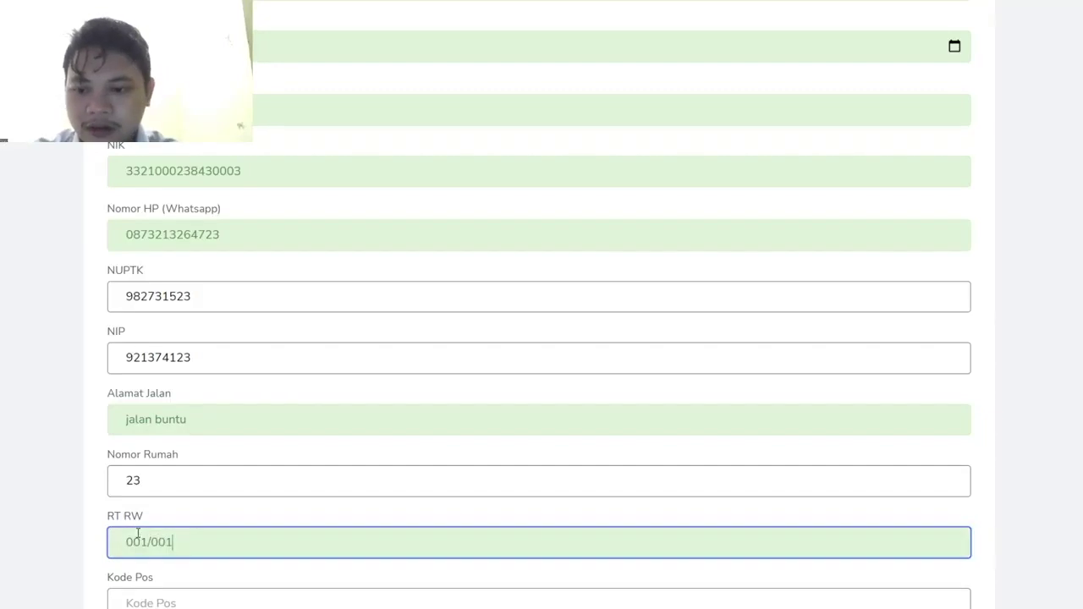
- Enter the postal code and choose Kelurahan SEKELOA from the dropdown search
scroll(138, 533, down, 2)
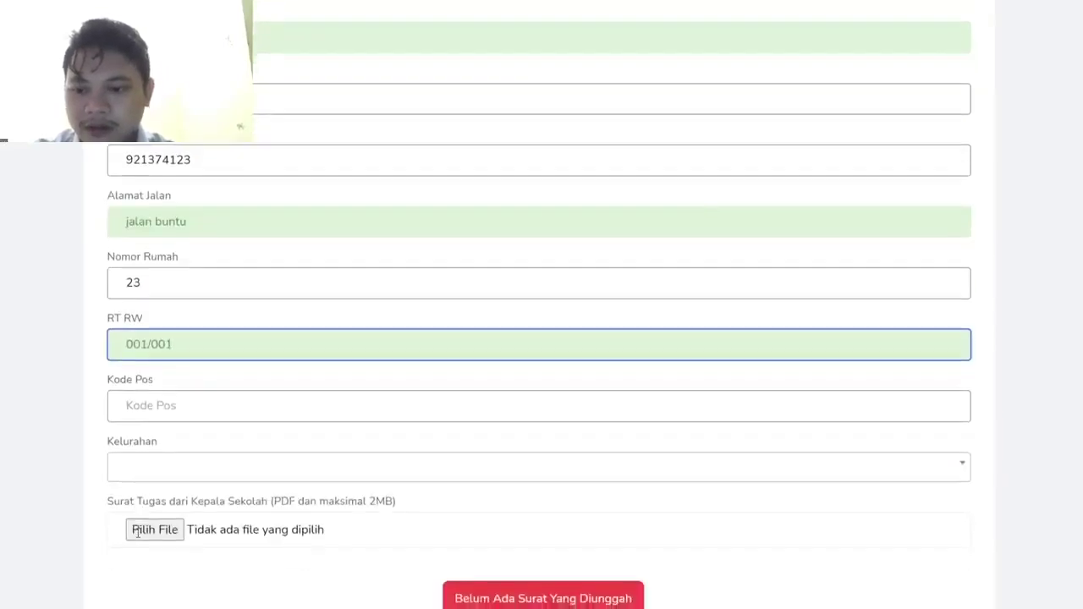
click(168, 406)
text(32191)
scroll(212, 489, down, 1)
click(173, 455)
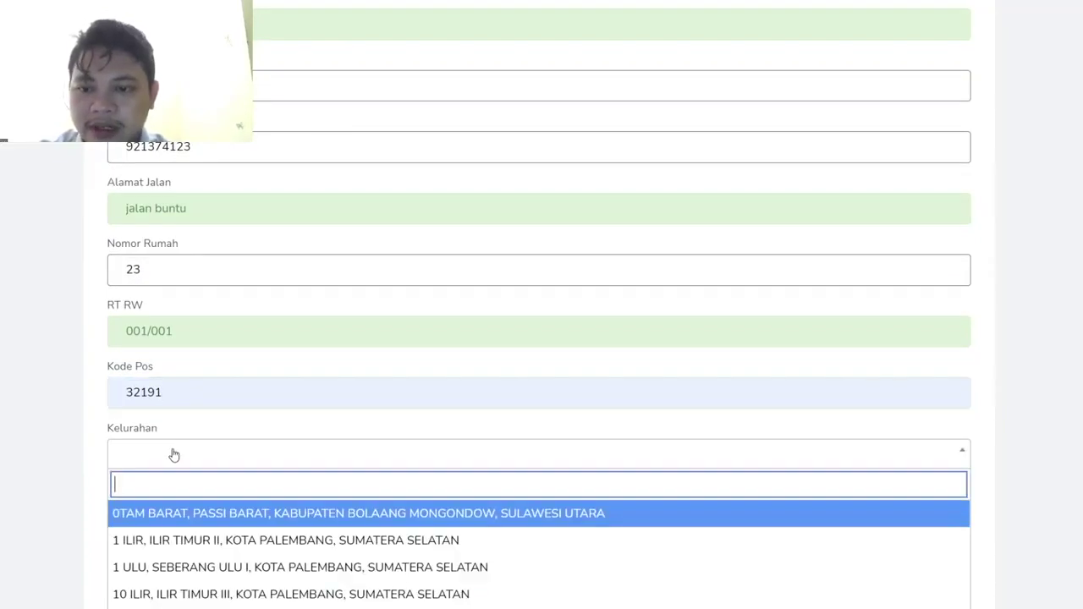
text(sekeloa)
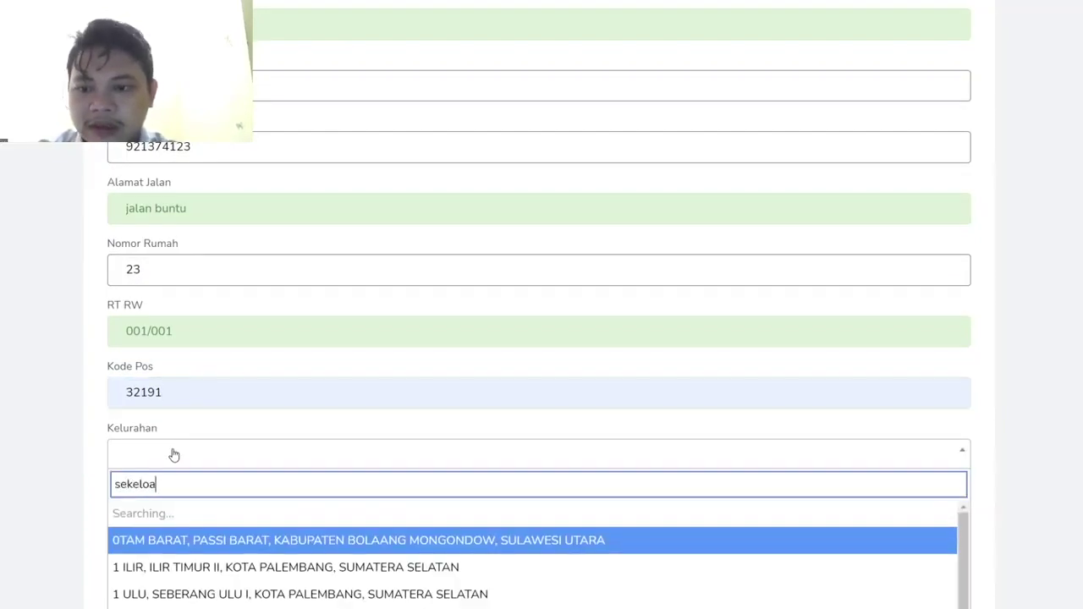
click(161, 514)
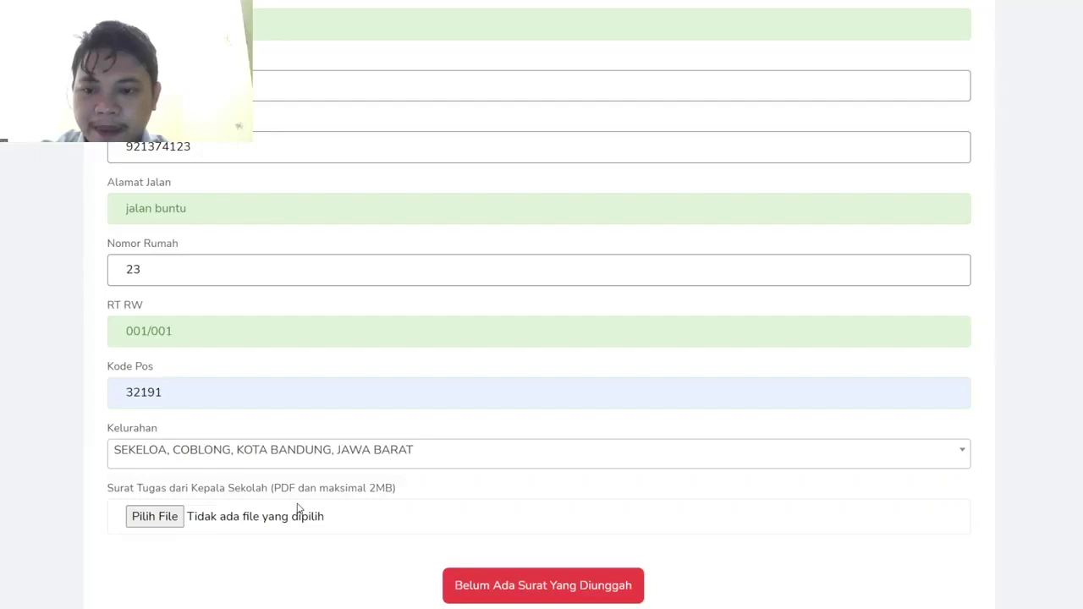
scroll(298, 509, down, 1)
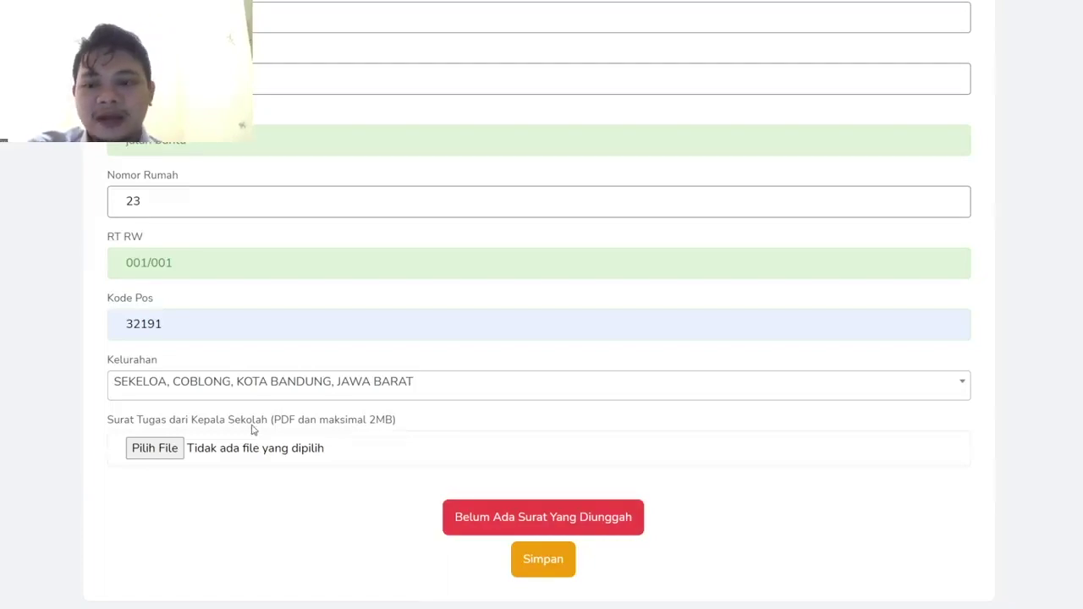
- Attach the Surat Tugas PDF and save the supervisor details
click(153, 448)
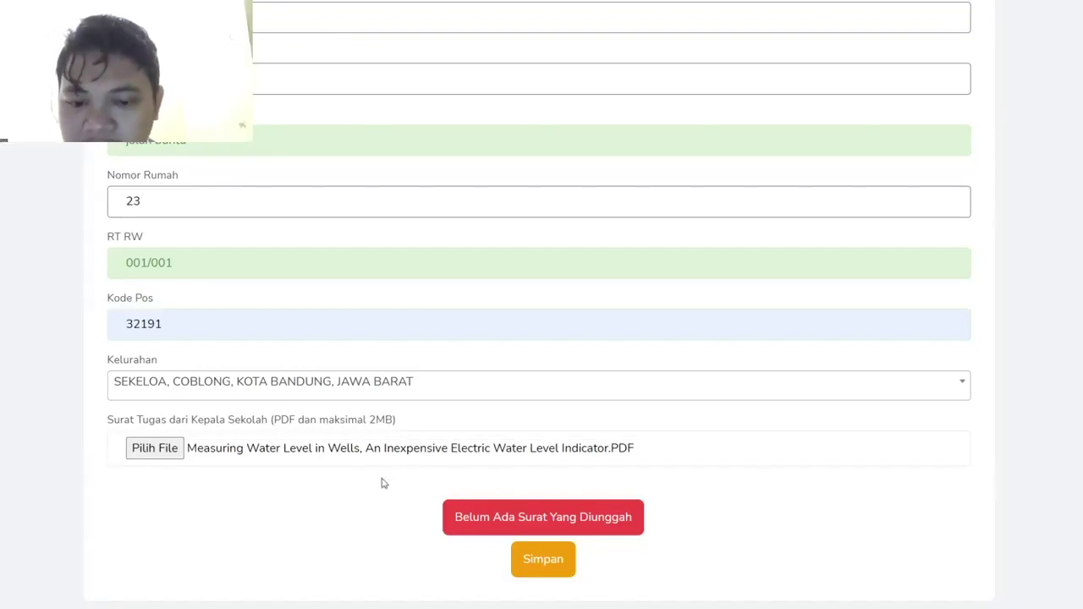
click(542, 563)
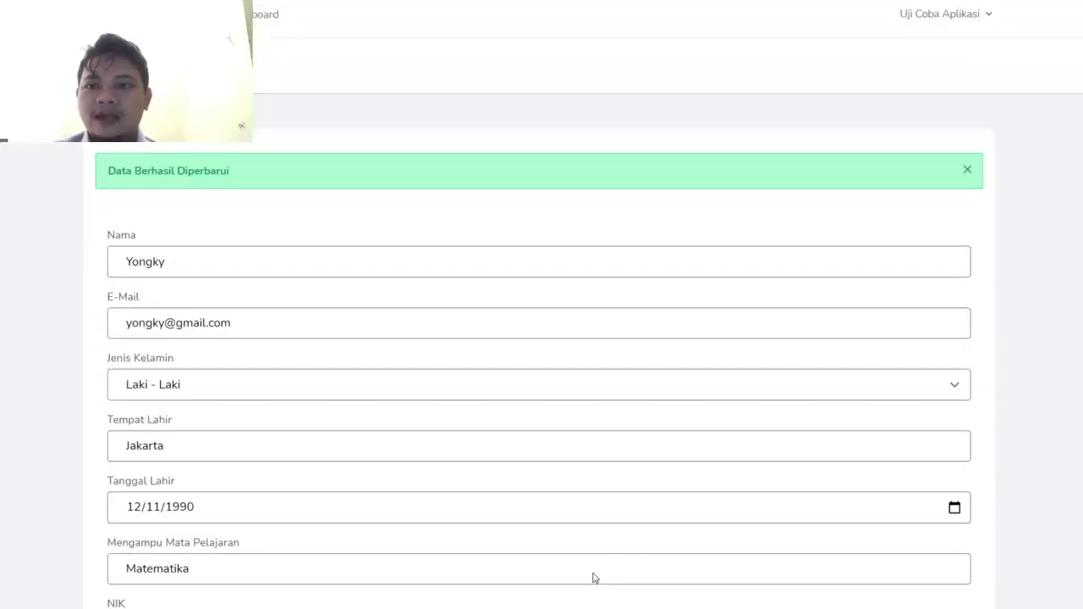
- View the uploaded assignment letter PDF, then save the supervisor form again
scroll(593, 578, down, 9)
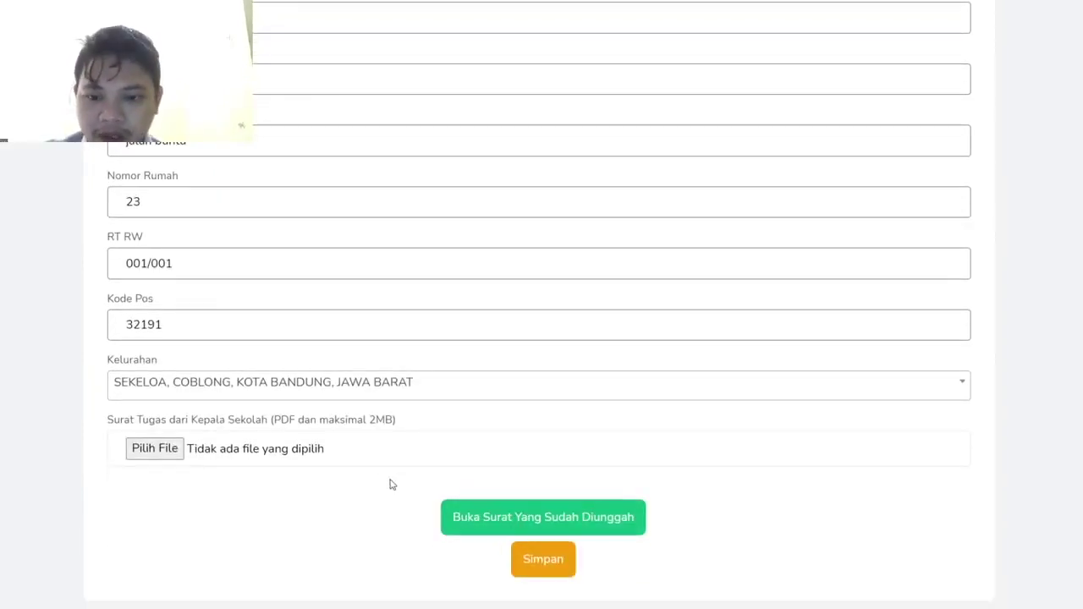
click(477, 526)
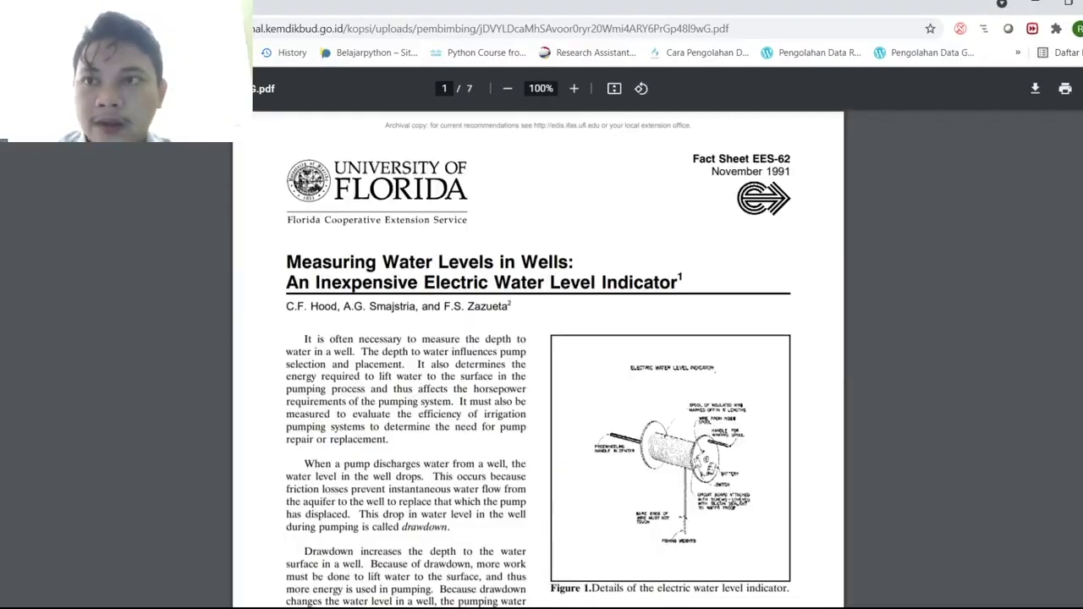
key(alt+Left)
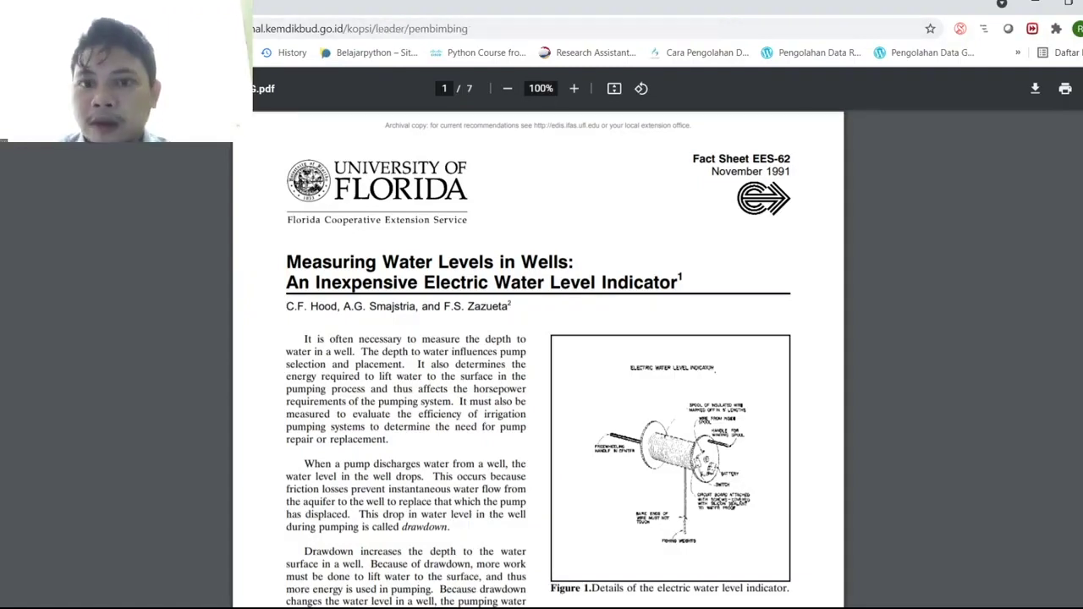
scroll(182, 307, up, 5)
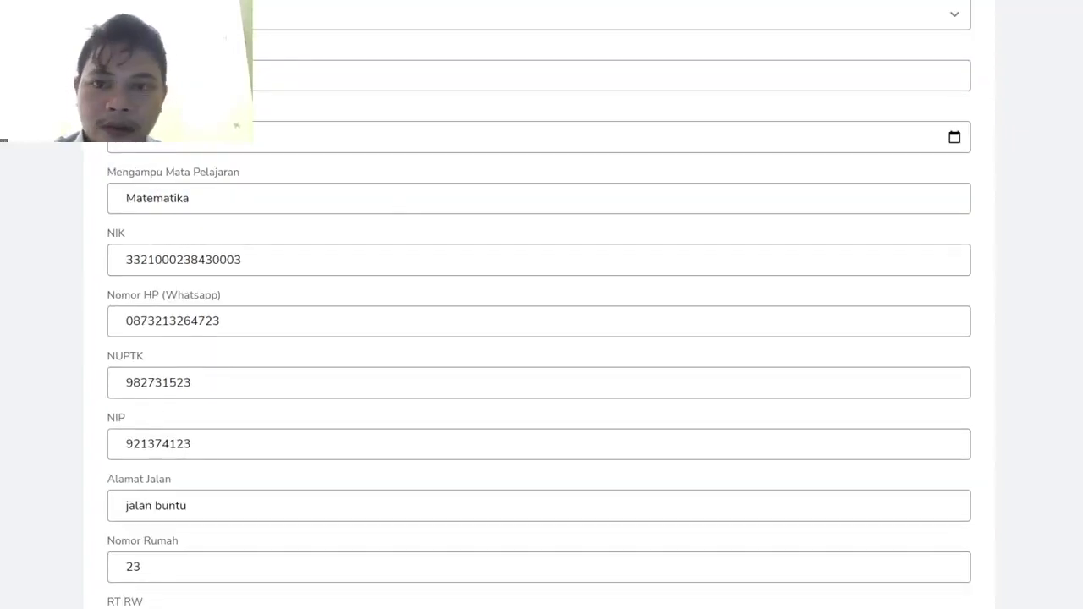
click(223, 322)
key(Return)
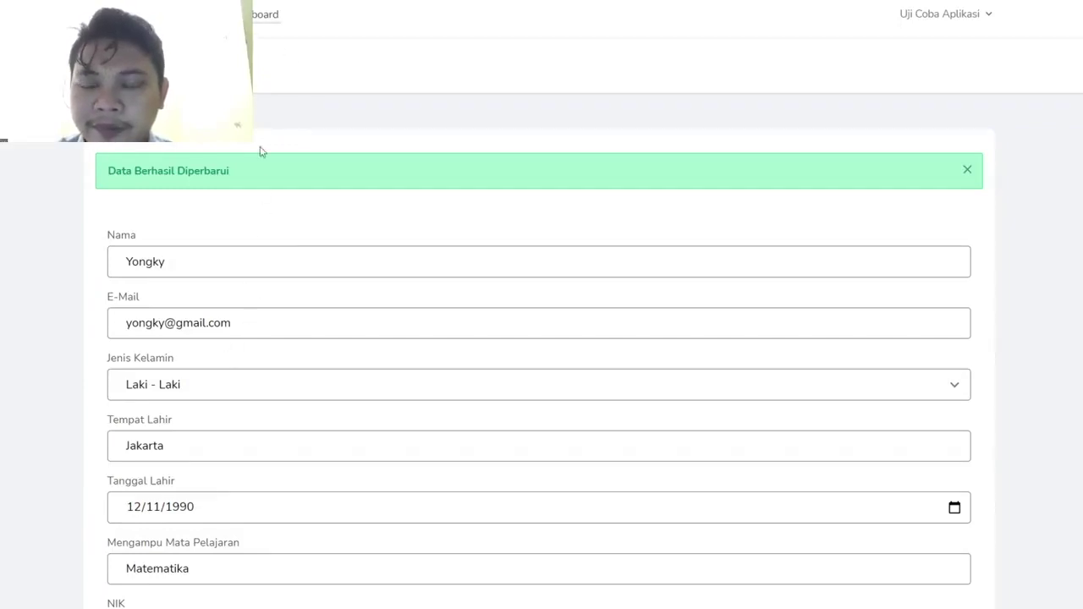
- Return to the dashboard and open the still-empty Berkas section
click(258, 19)
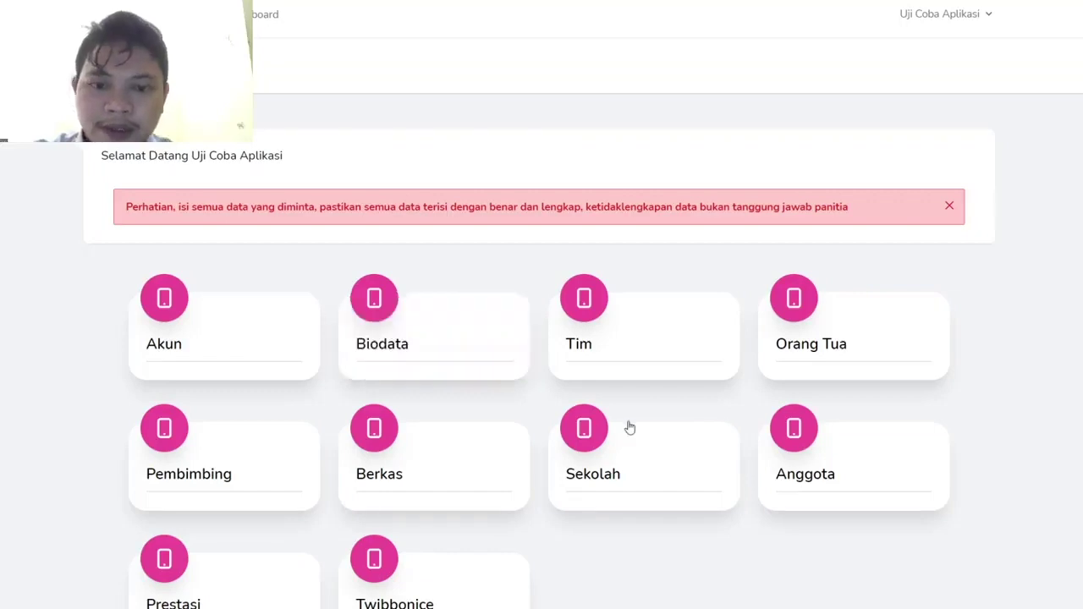
scroll(576, 462, down, 1)
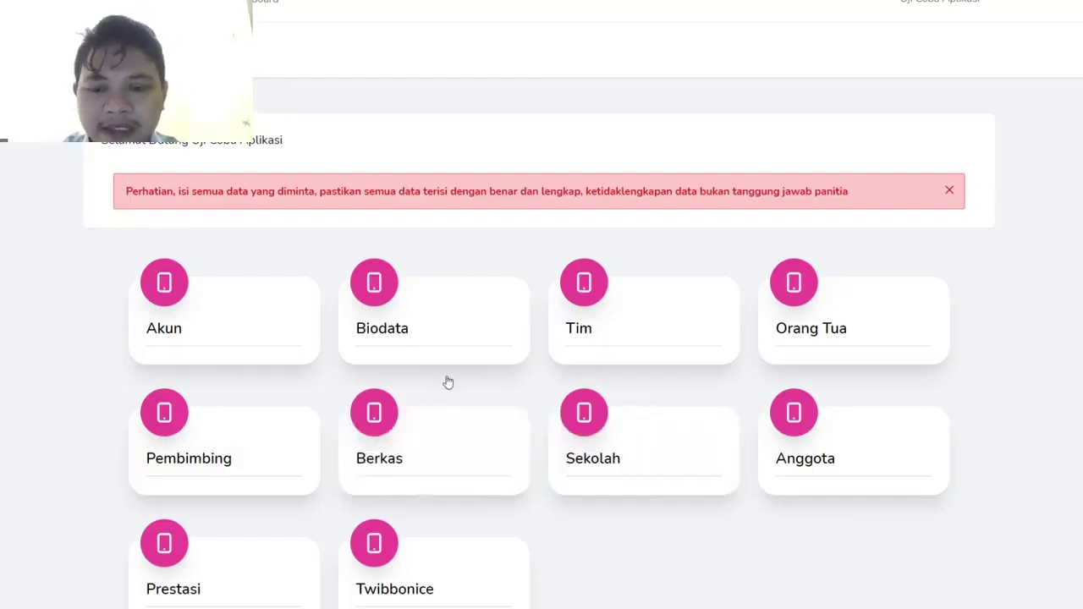
click(443, 469)
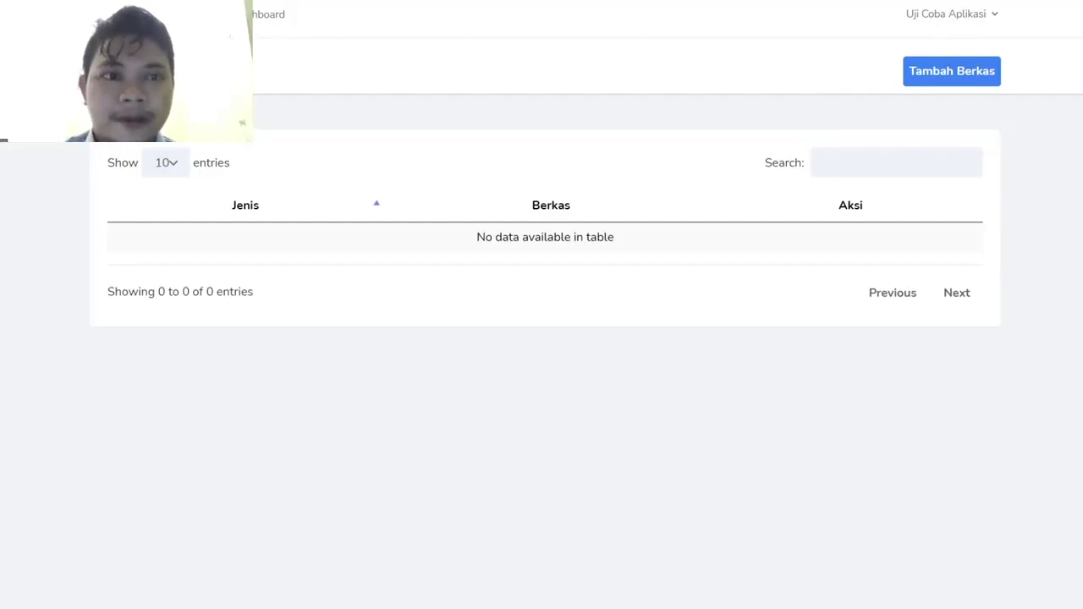
- Upload the water level indicator PDF as the Kartu Identitas Peserta file
click(916, 77)
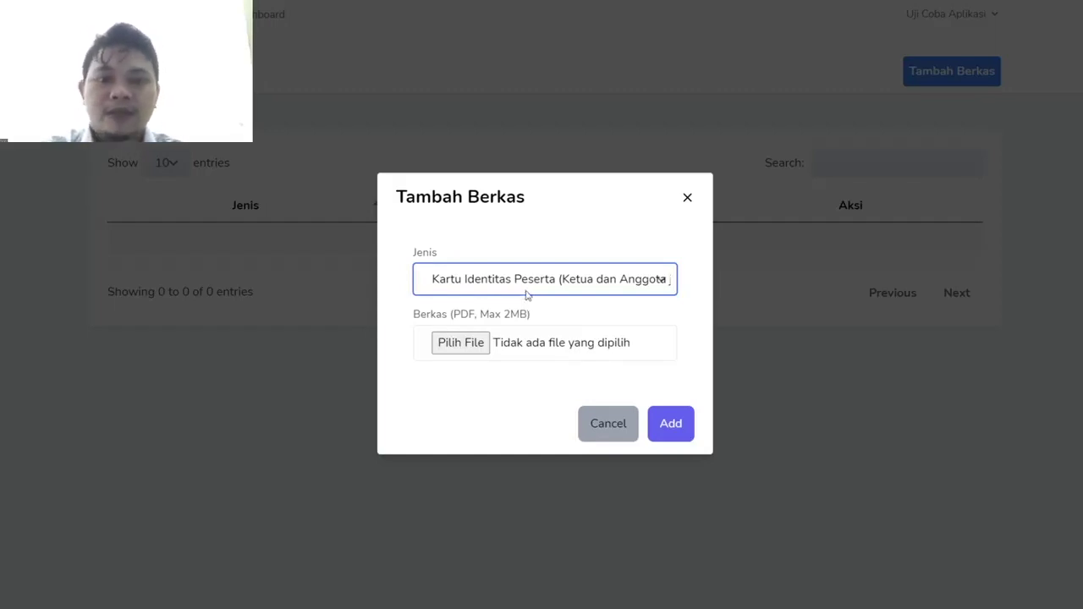
click(451, 347)
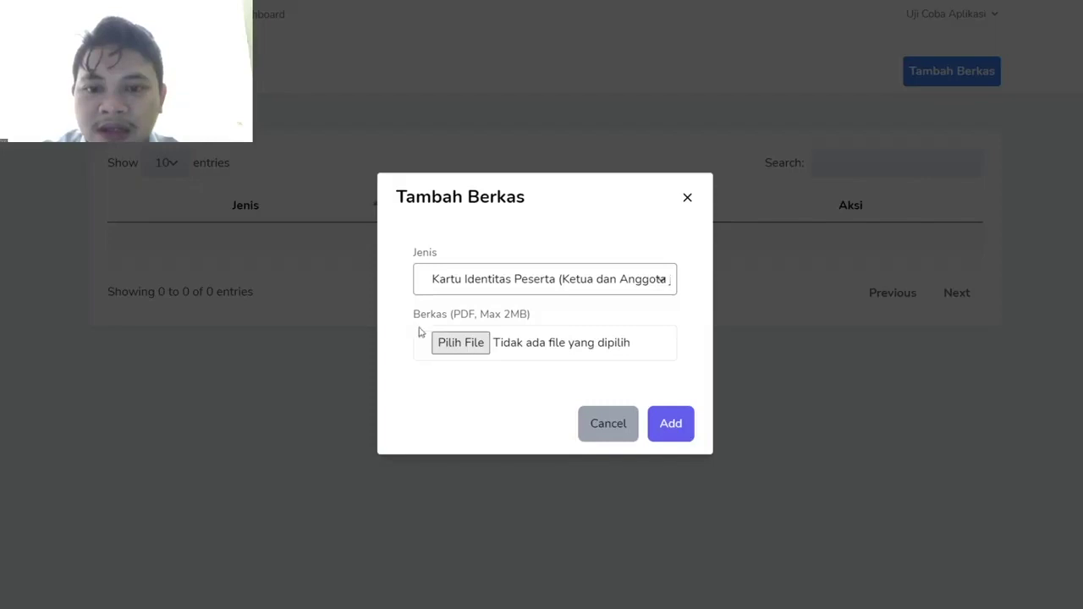
drag(420, 331, 424, 335)
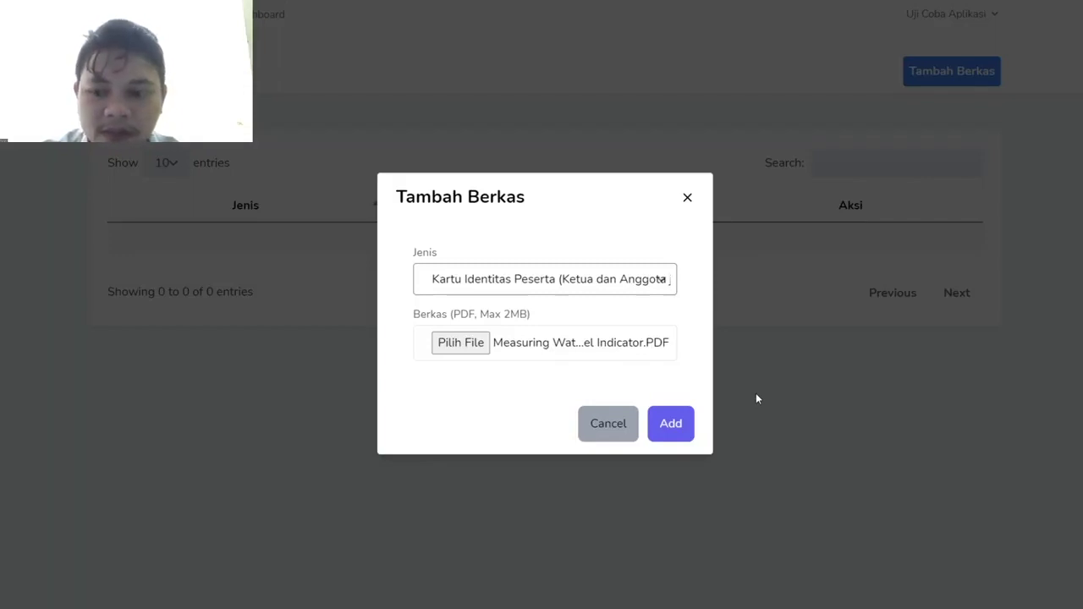
key(Return)
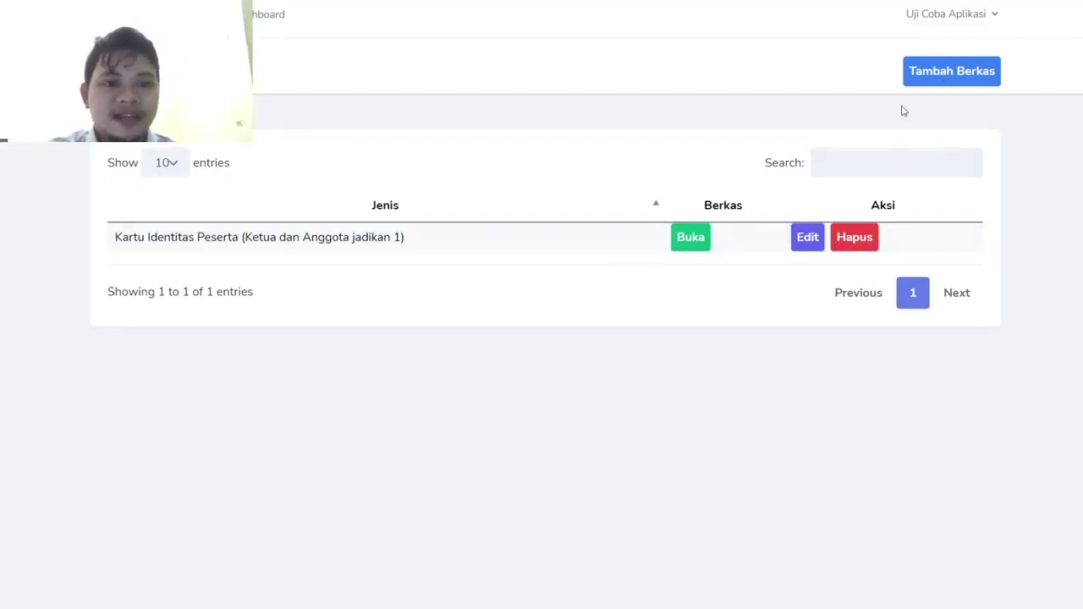
click(931, 75)
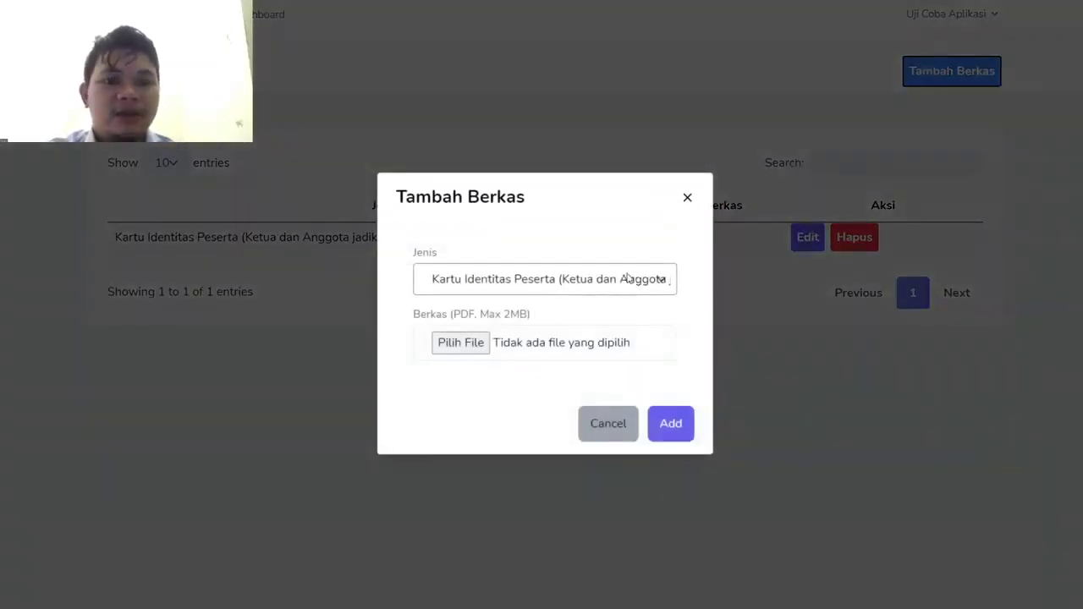
- Add a PDF as the Surat Pernyataan Orisinalitas file and return to the dashboard
click(549, 323)
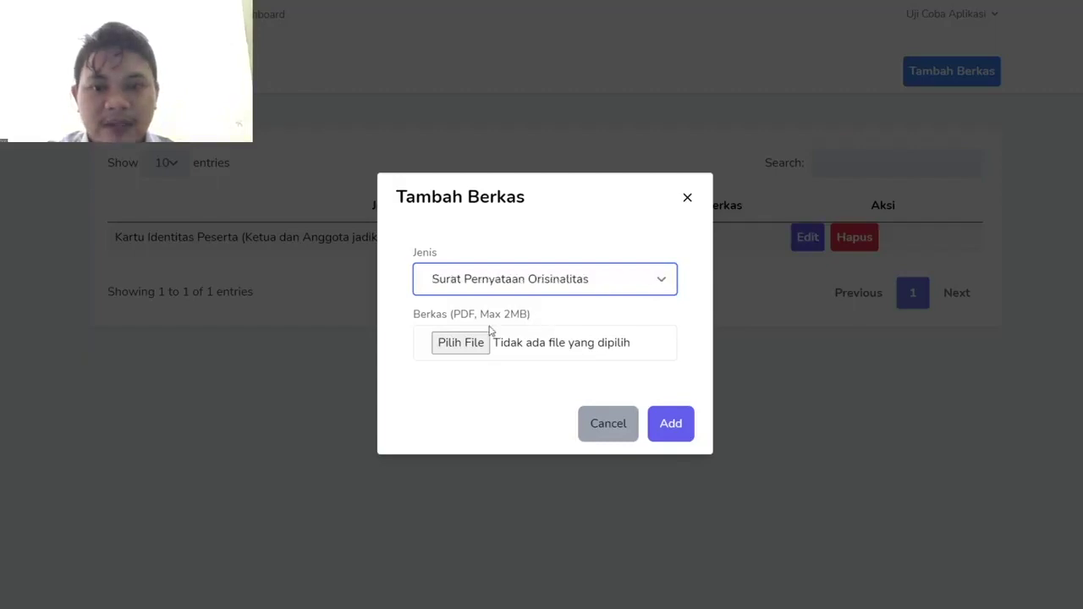
click(457, 340)
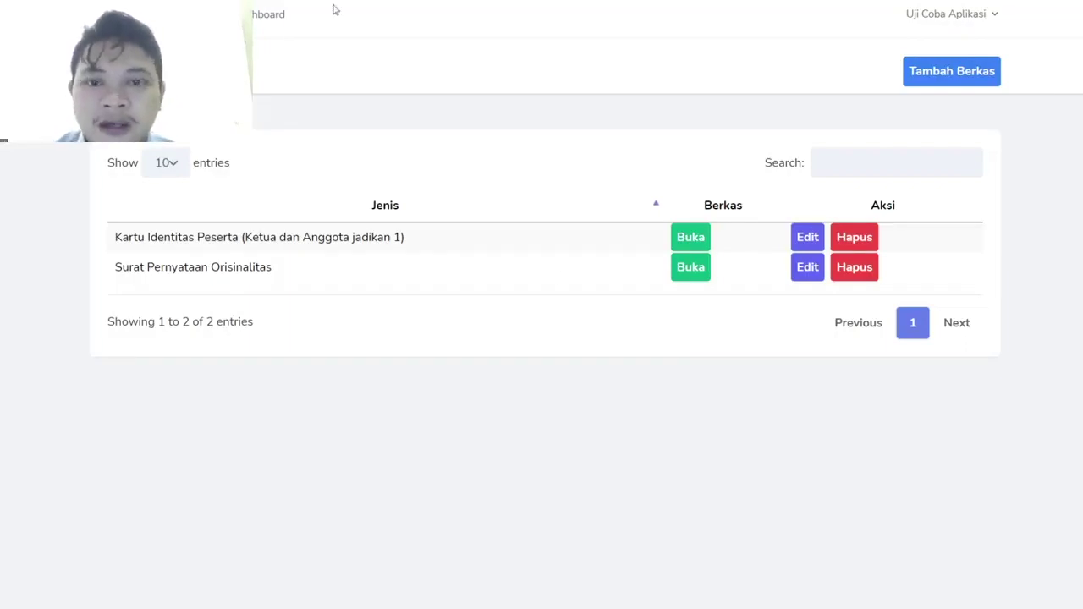
click(275, 26)
scroll(450, 356, down, 1)
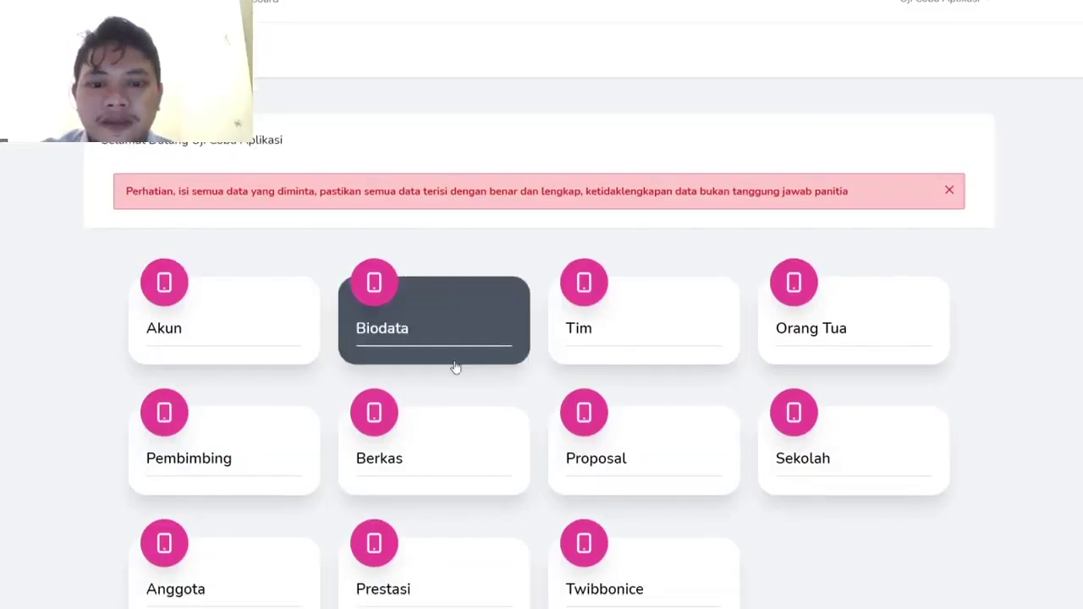
- Upload the water level indicator PDF as the team proposal and save it
click(636, 475)
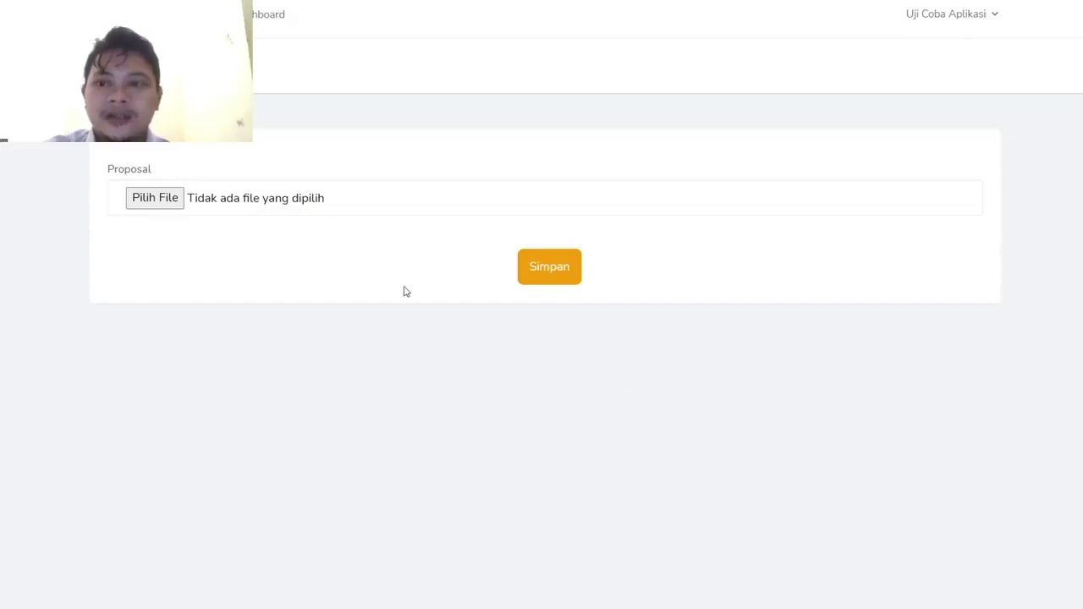
click(148, 195)
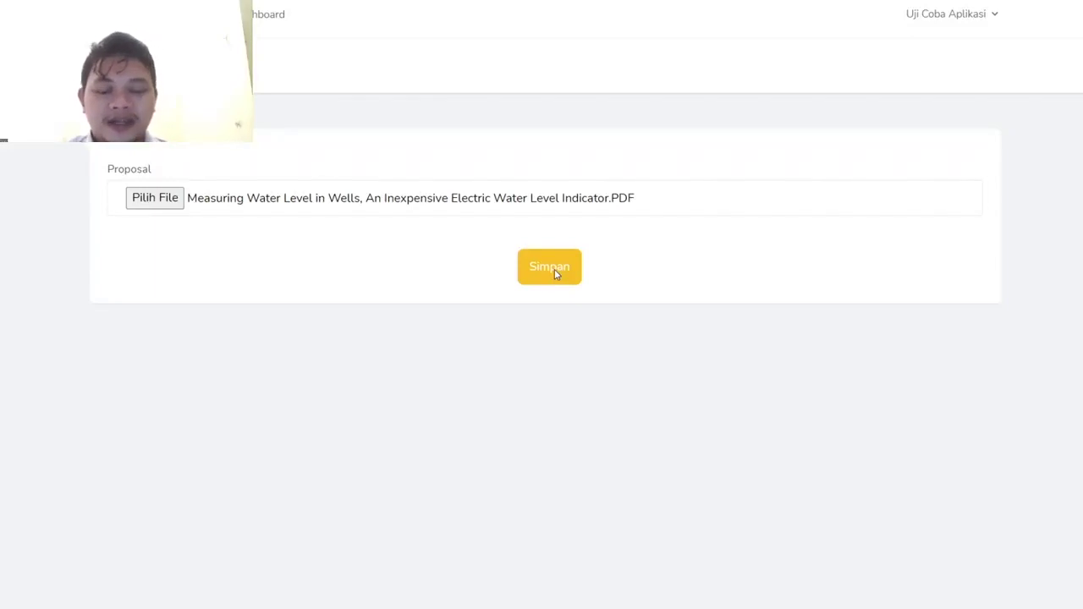
click(555, 269)
- Review the proposal preview and its project registration code, then return to the dashboard
scroll(556, 268, down, 1)
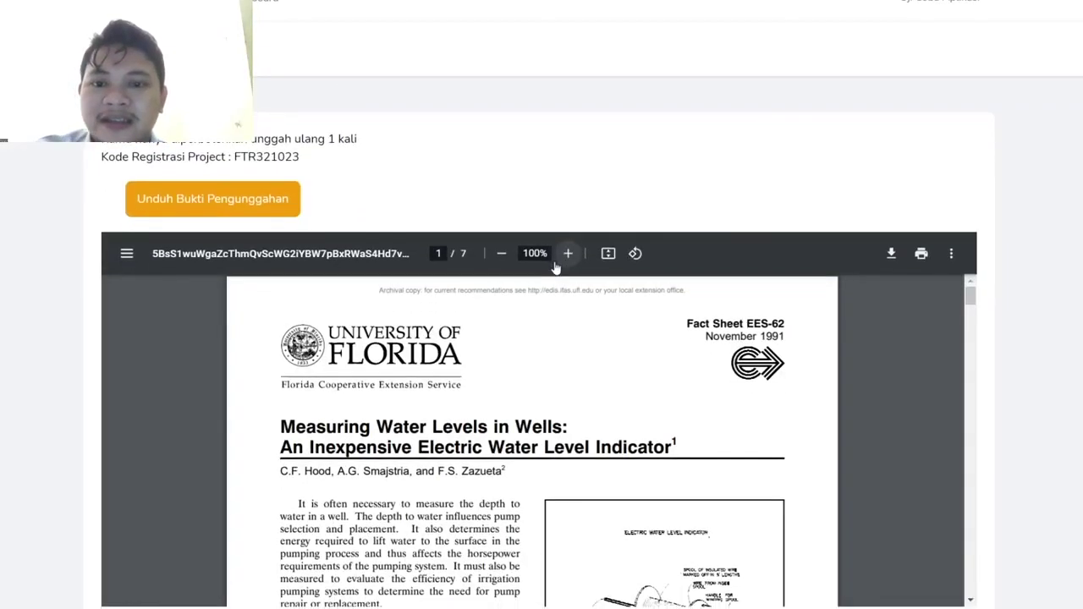
scroll(438, 128, up, 1)
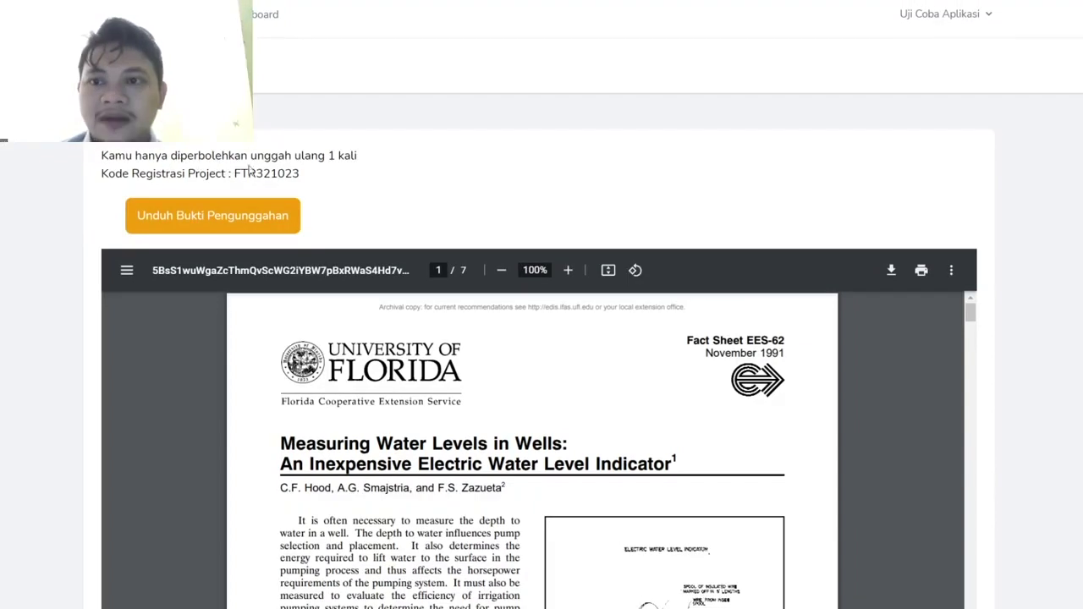
scroll(309, 191, down, 1)
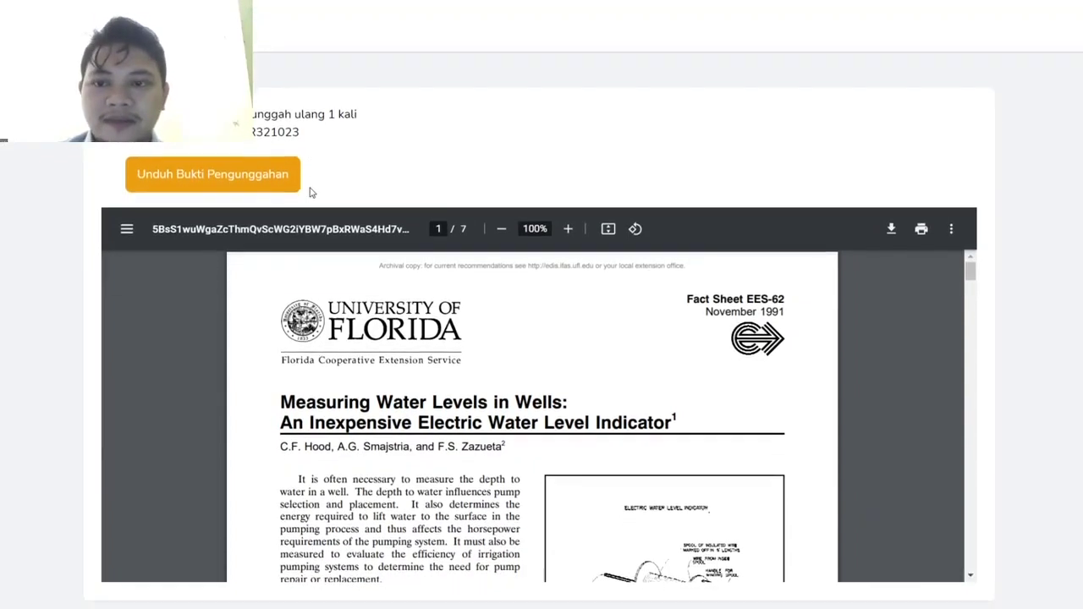
scroll(310, 193, up, 1)
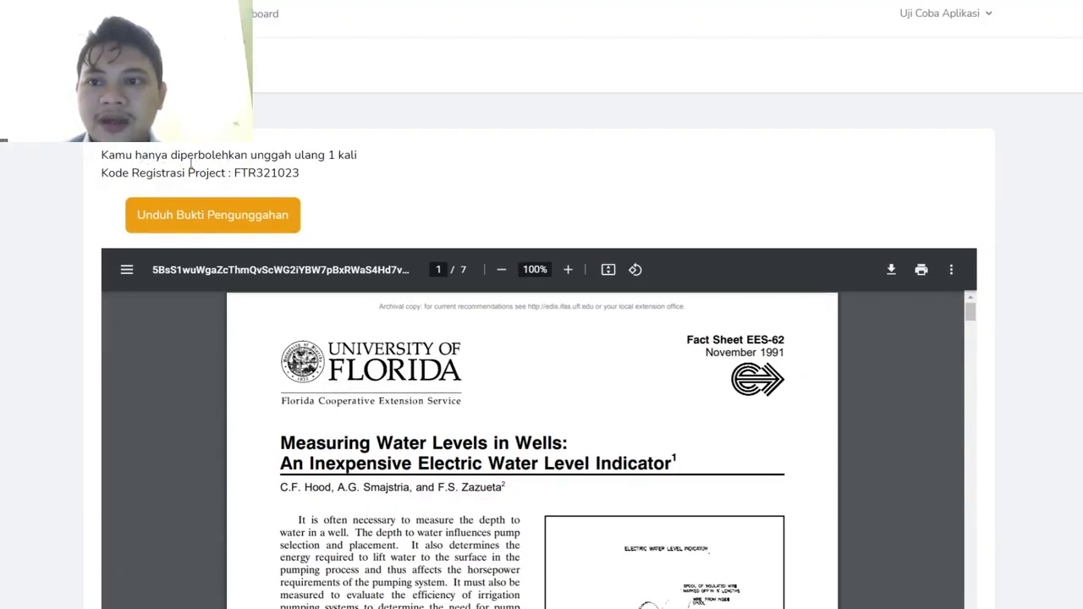
scroll(389, 223, down, 1)
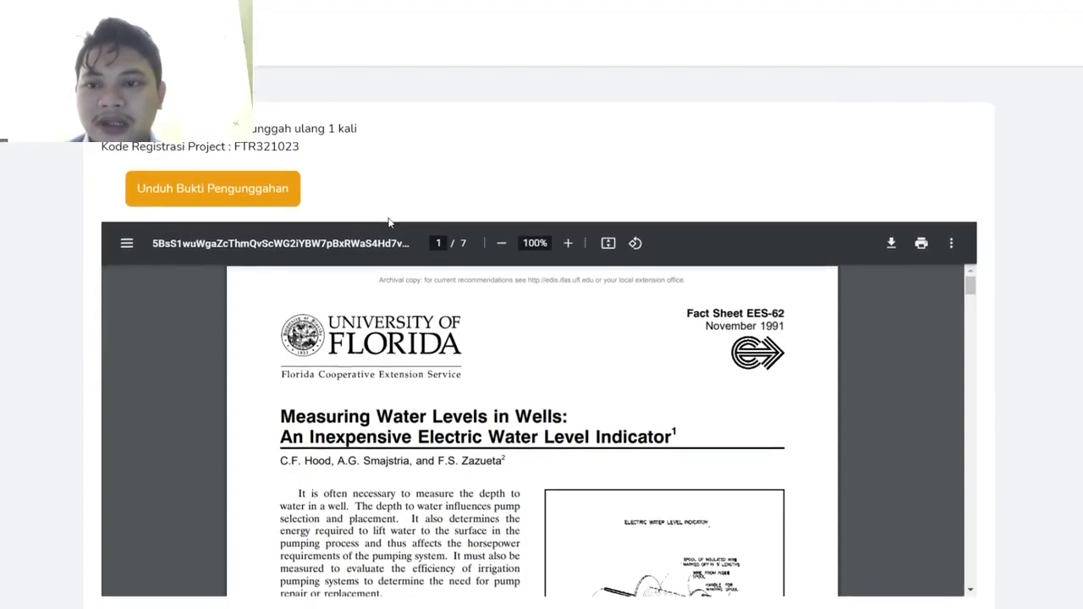
scroll(480, 400, down, 3)
scroll(481, 399, down, 3)
scroll(486, 457, up, 3)
scroll(707, 527, up, 1)
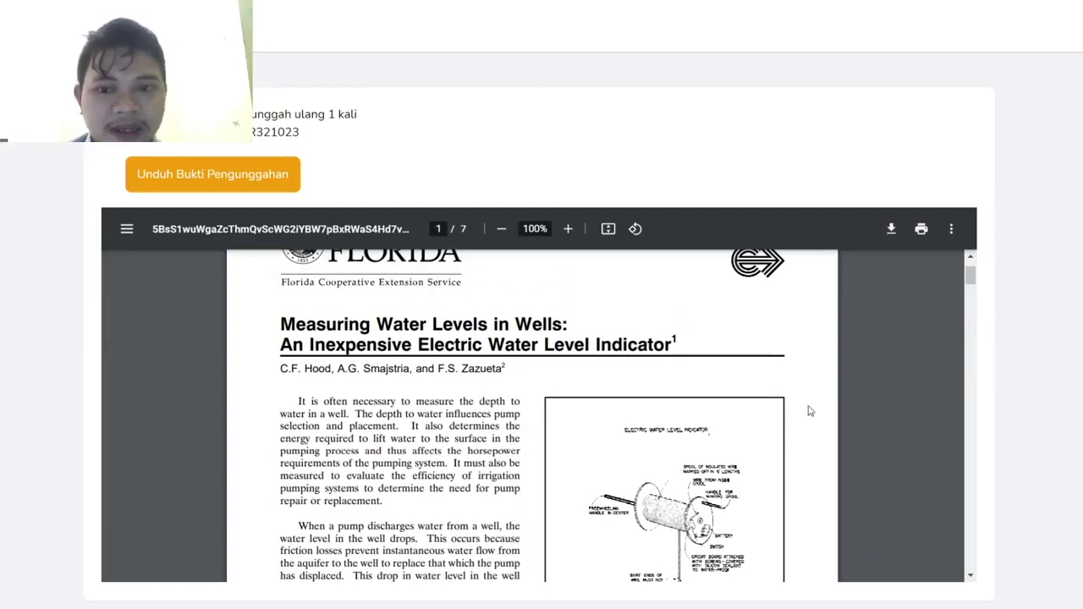
scroll(728, 414, up, 1)
scroll(634, 169, up, 1)
click(258, 15)
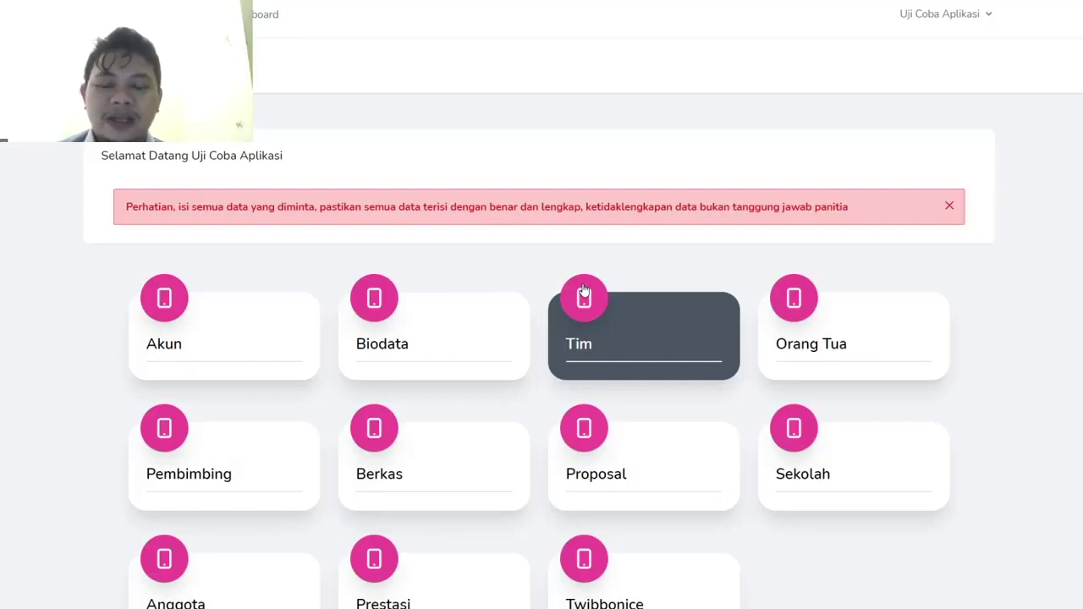
- Open the Anggota section, copy the team referral code, and return to the dashboard
scroll(542, 305, down, 1)
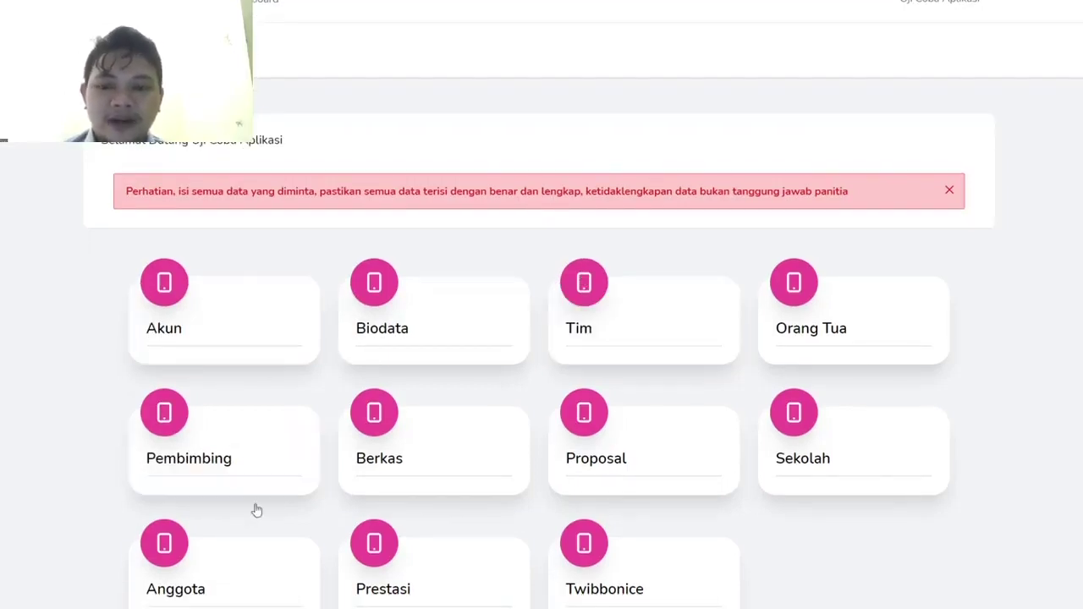
click(266, 580)
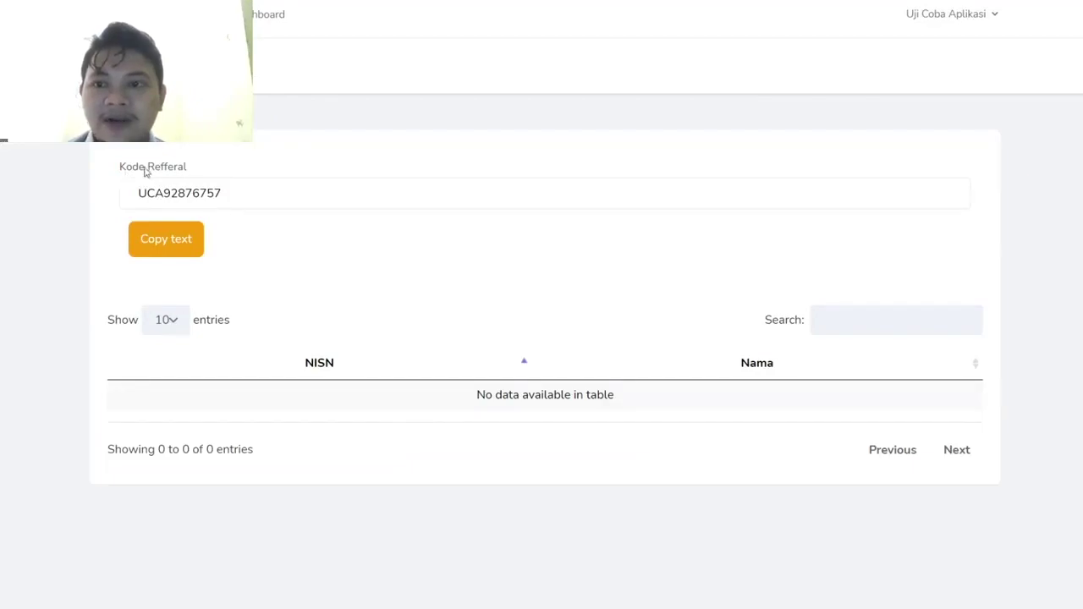
drag(242, 194, 133, 197)
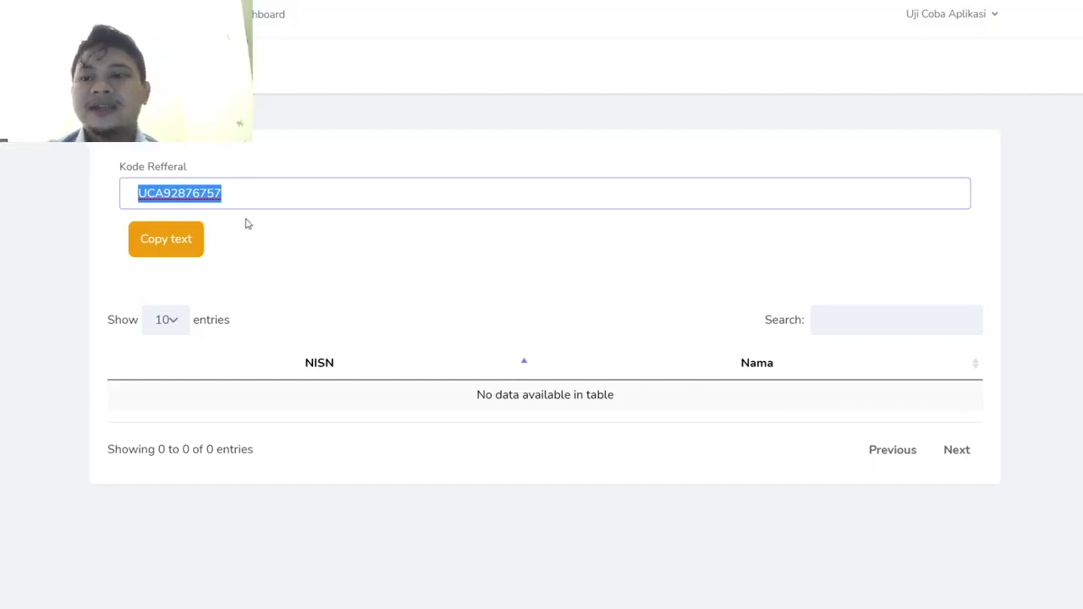
click(196, 251)
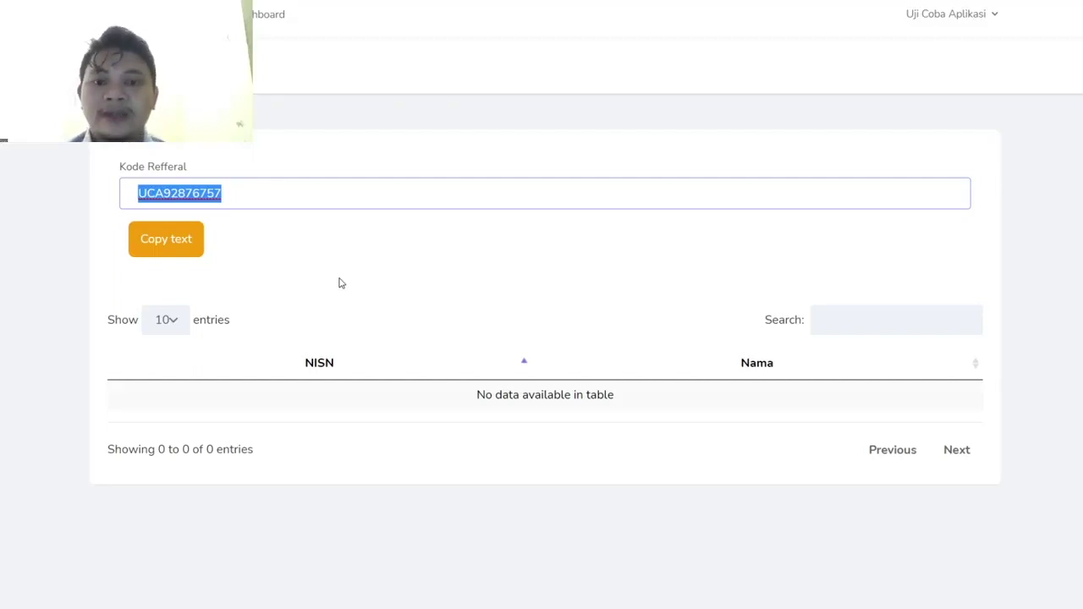
click(240, 192)
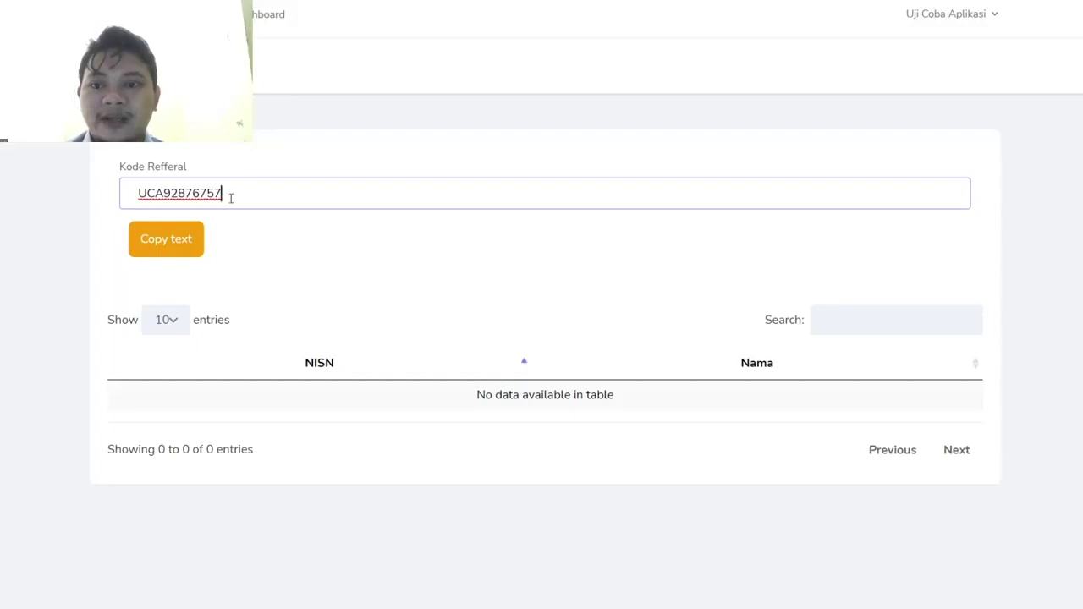
double_click(230, 197)
click(262, 21)
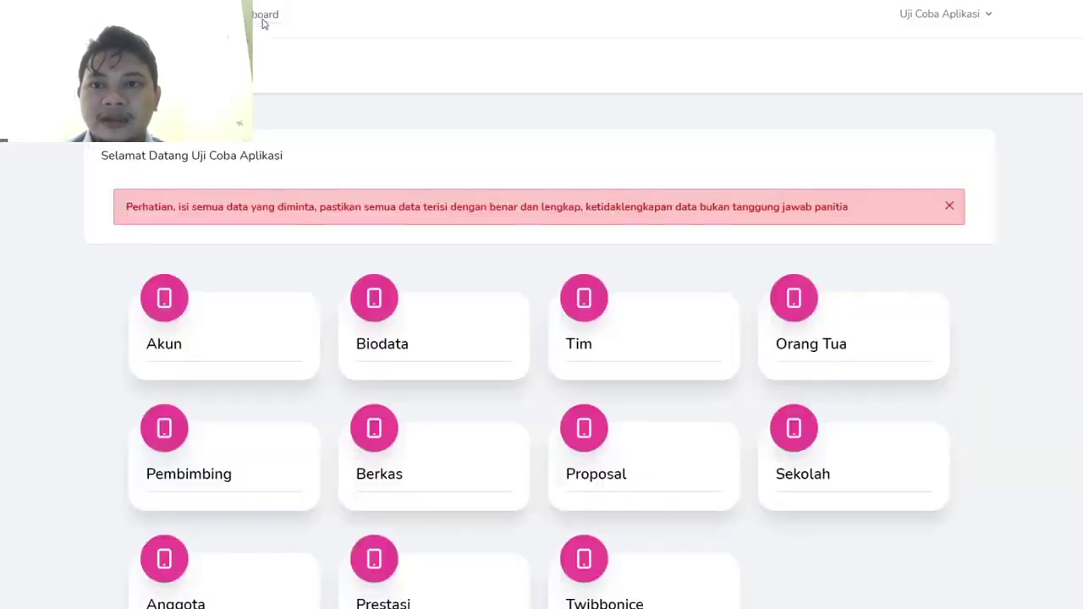
scroll(469, 532, down, 1)
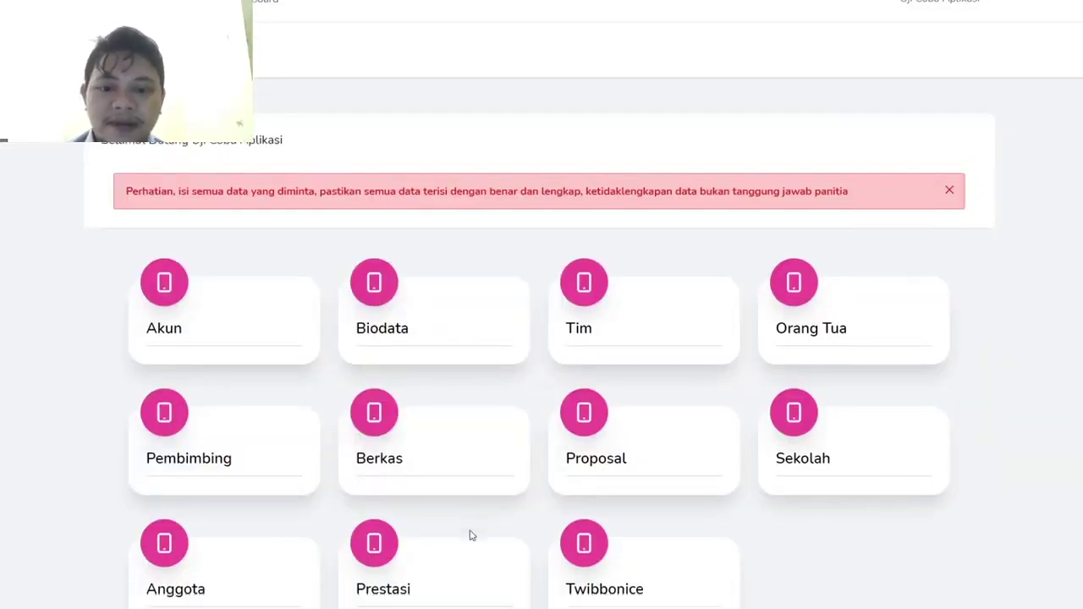
click(445, 584)
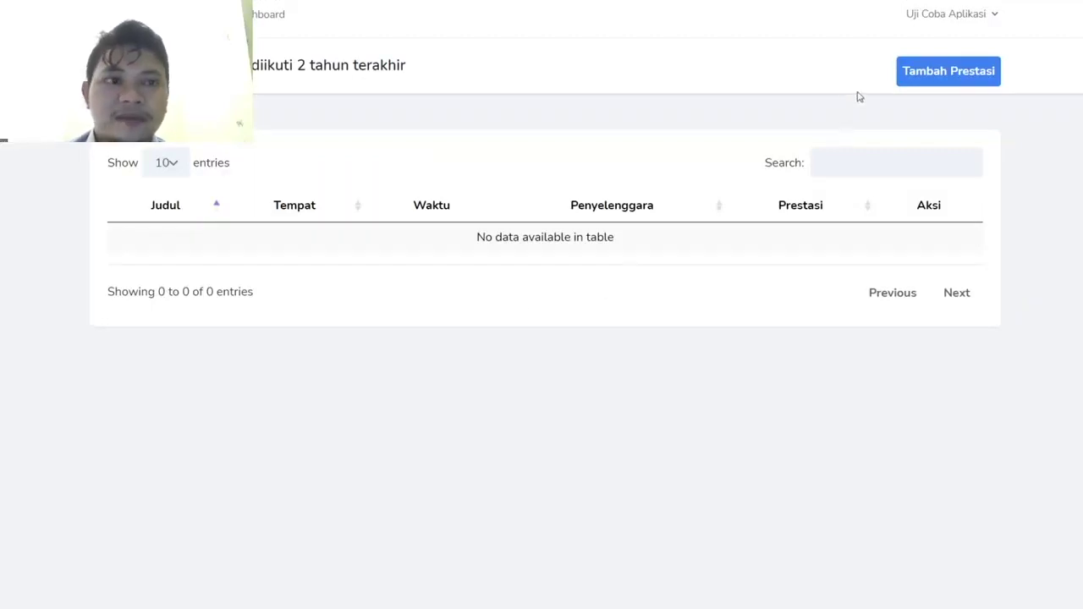
click(956, 71)
click(350, 195)
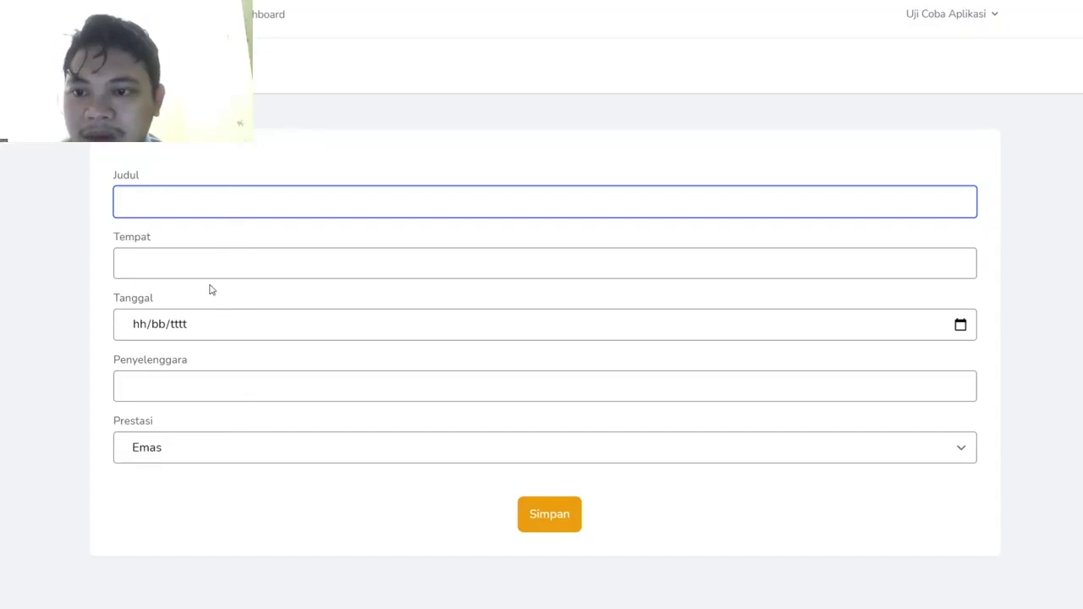
click(185, 394)
click(167, 449)
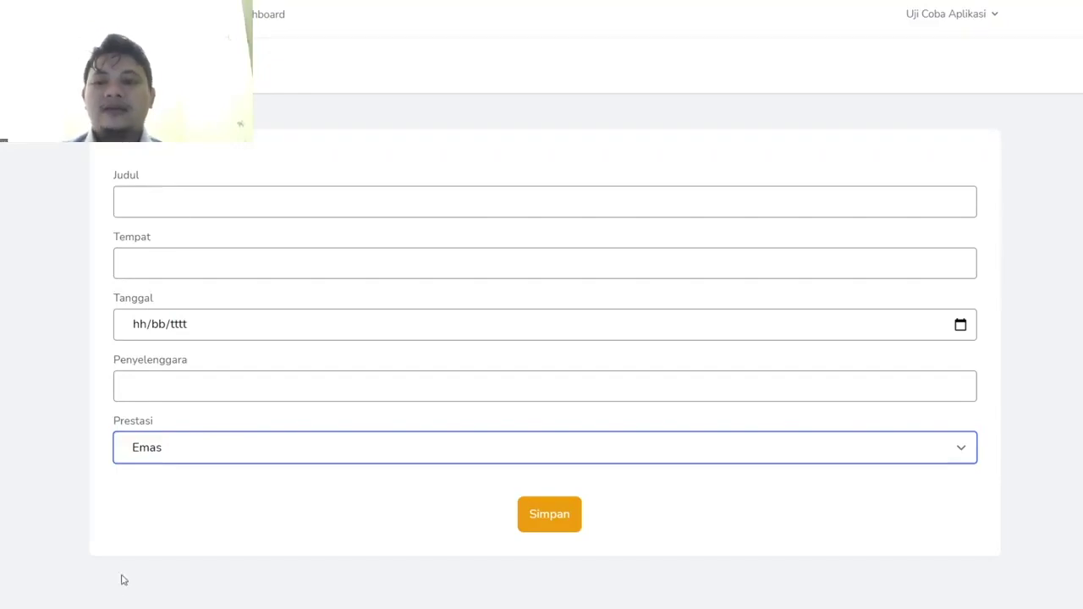
click(39, 496)
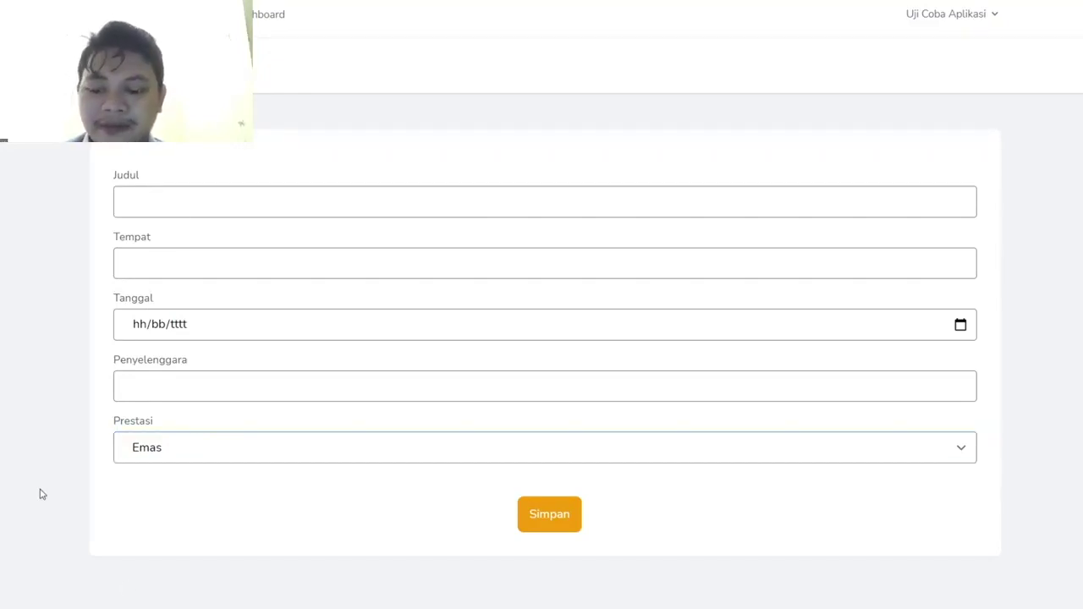
key(alt+Left)
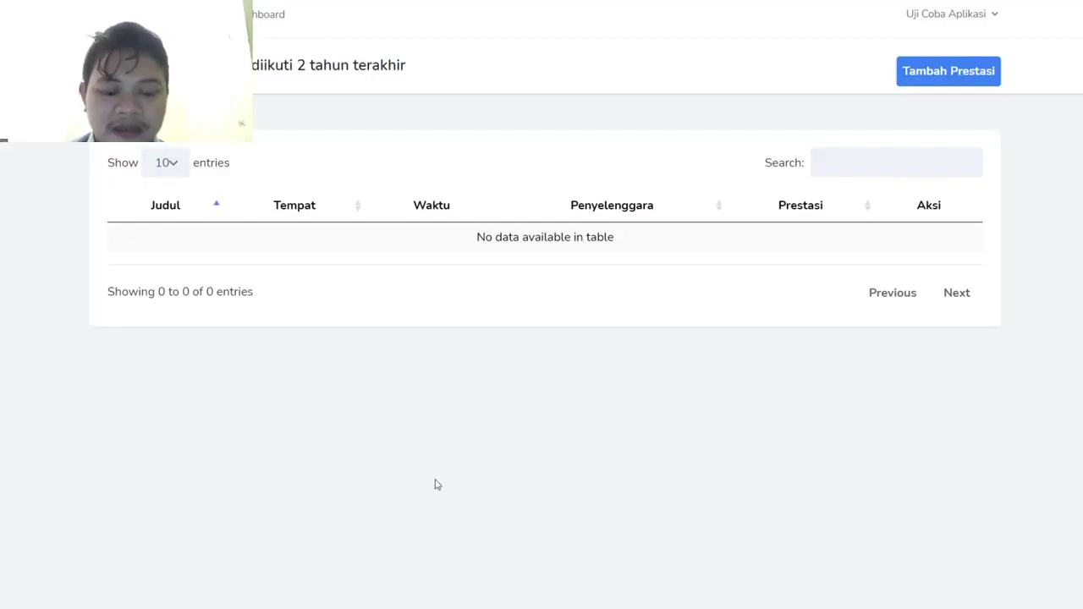
click(259, 31)
scroll(624, 475, down, 1)
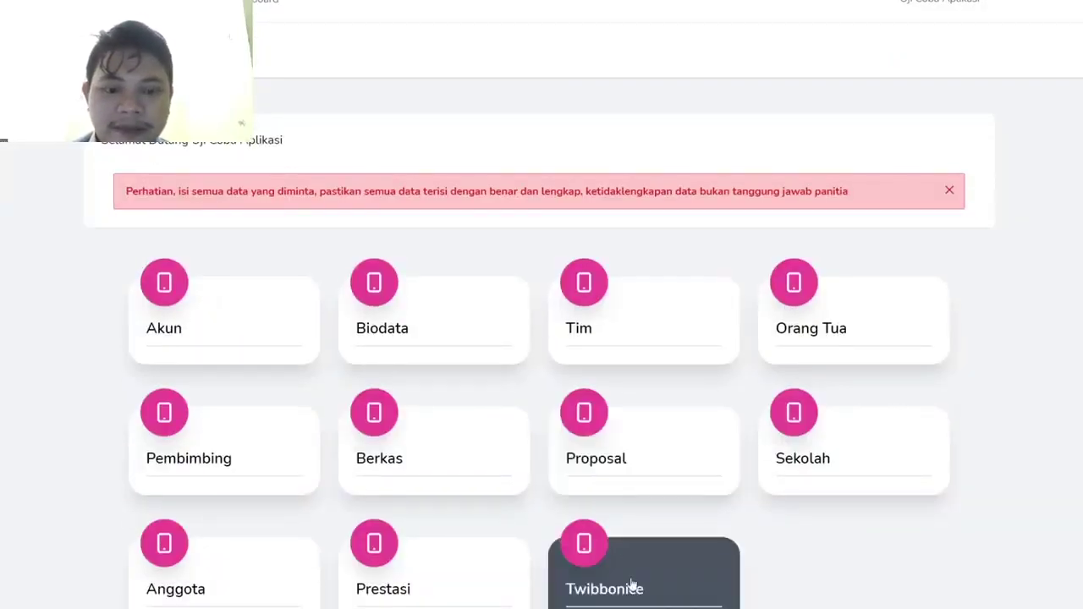
- Start a new twibbon in Twibbonice using download.png as the photo, keeping the image size unchanged
click(673, 598)
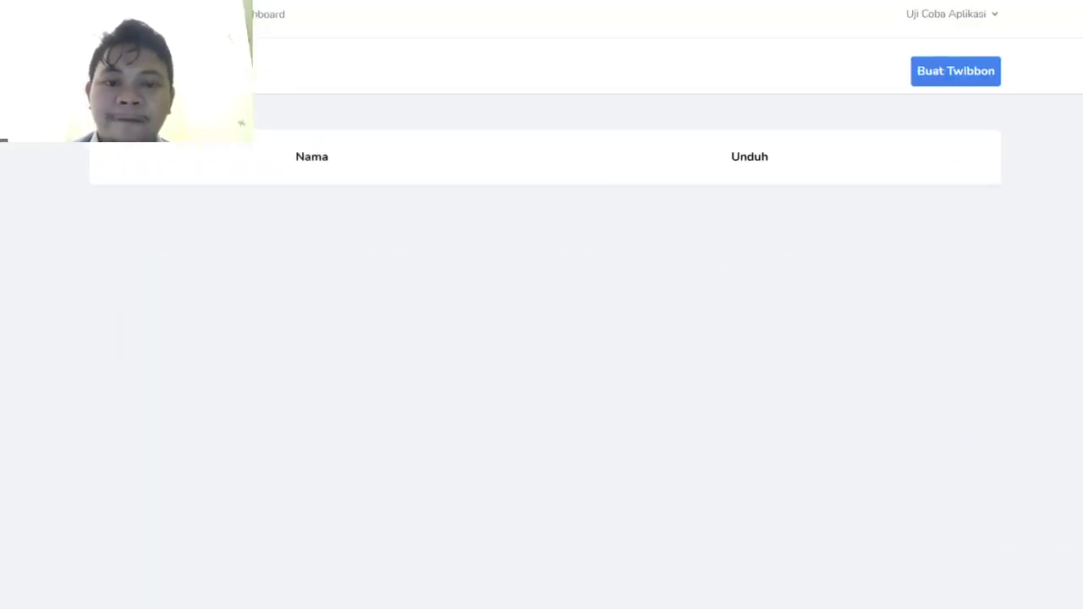
click(962, 75)
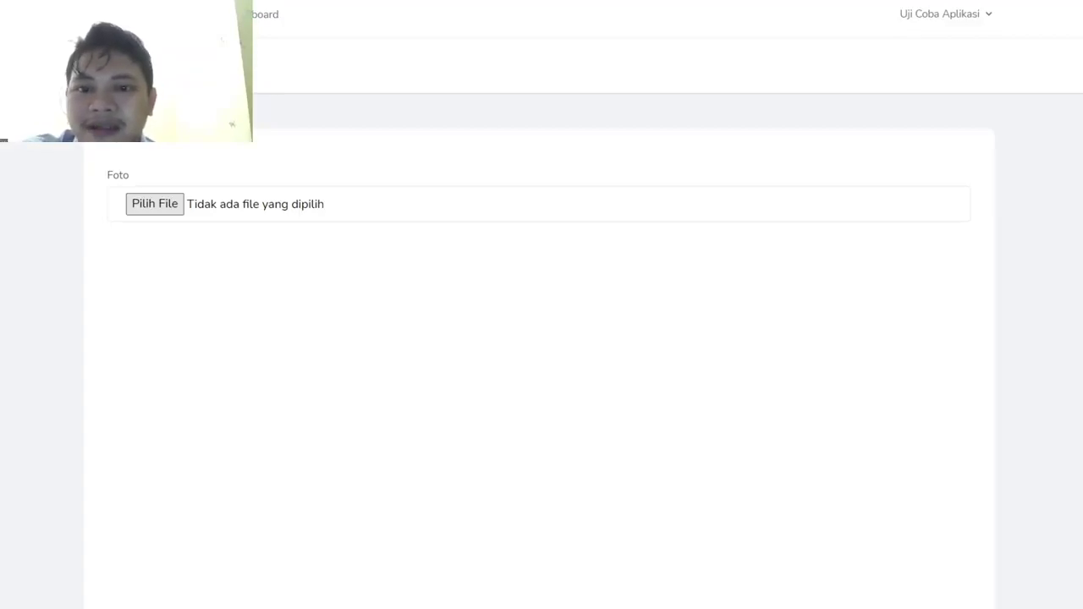
double_click(221, 236)
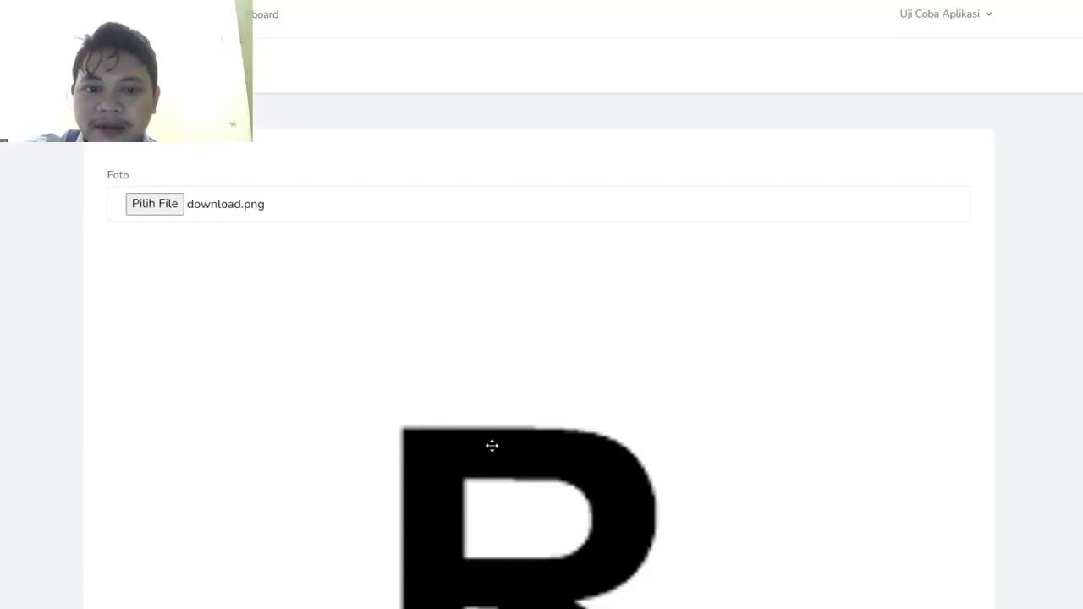
scroll(1019, 248, down, 6)
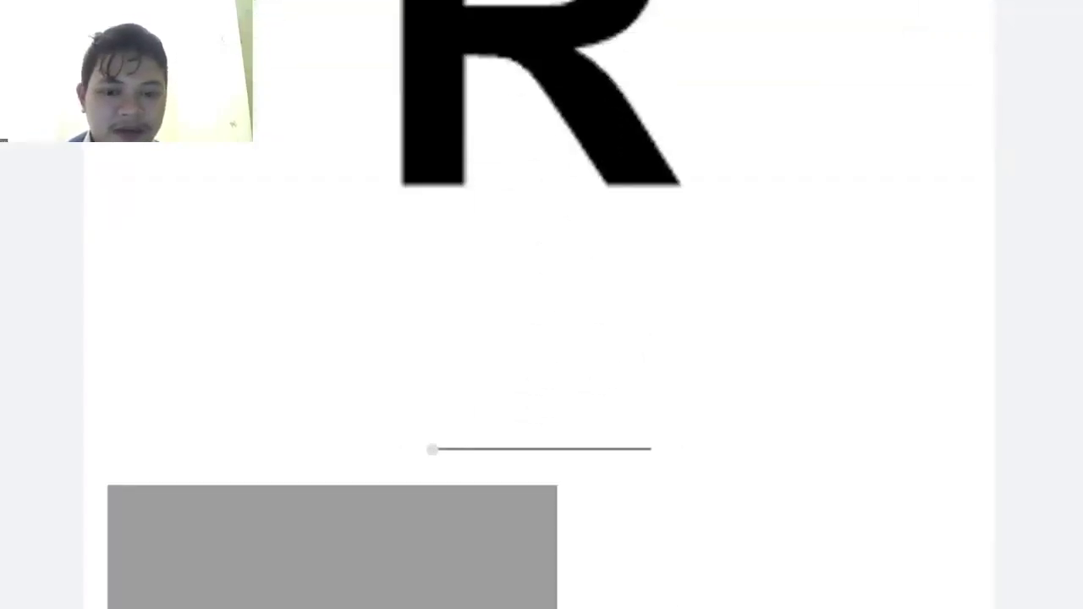
scroll(692, 397, up, 2)
drag(434, 535, 386, 580)
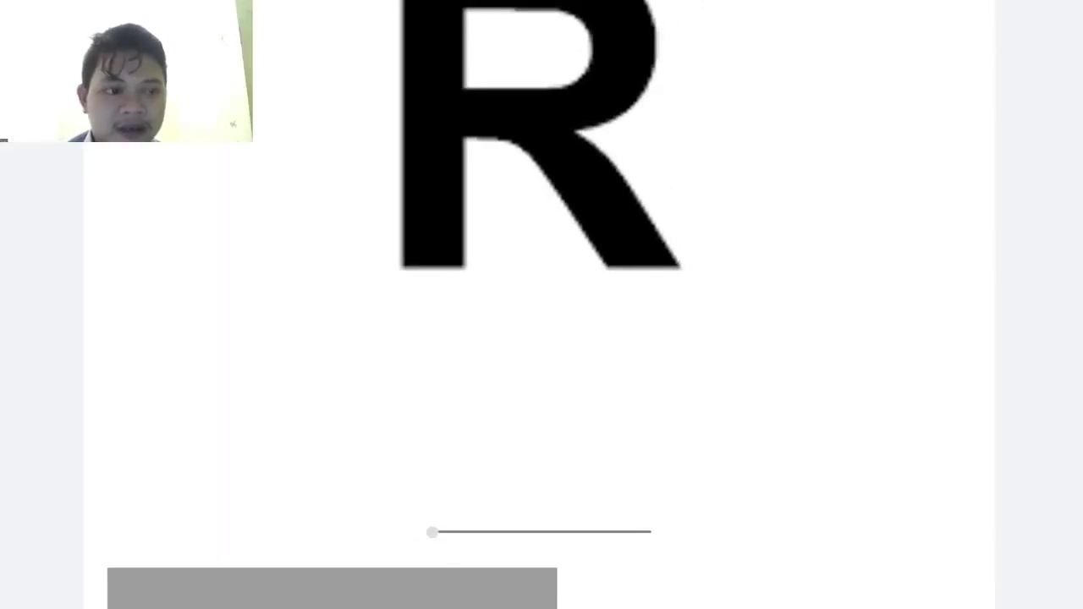
scroll(541, 338, down, 6)
- Save the twibbon and download the finished image
click(546, 562)
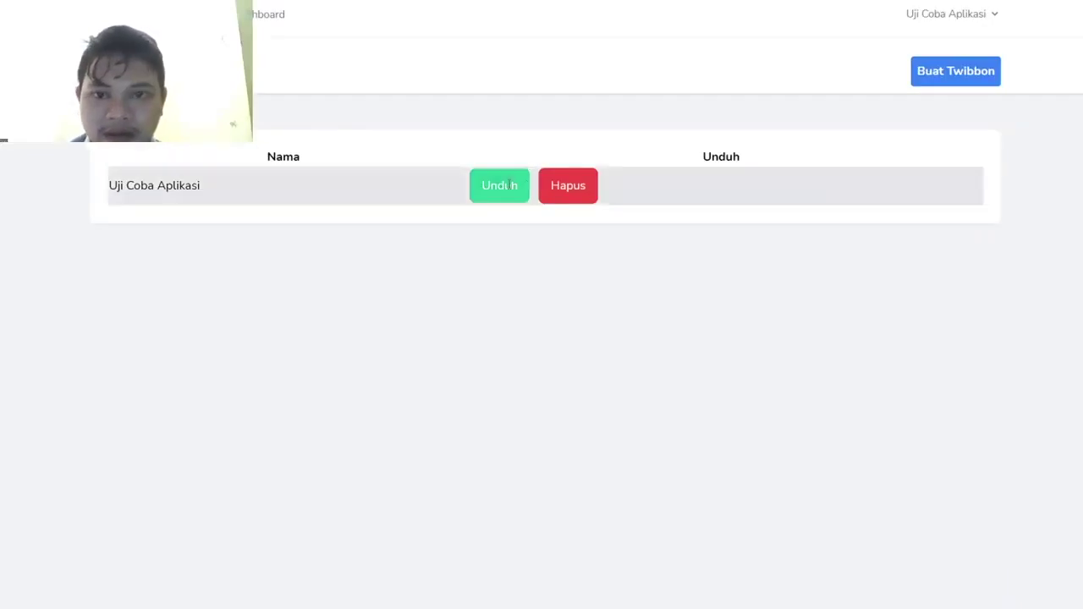
click(501, 186)
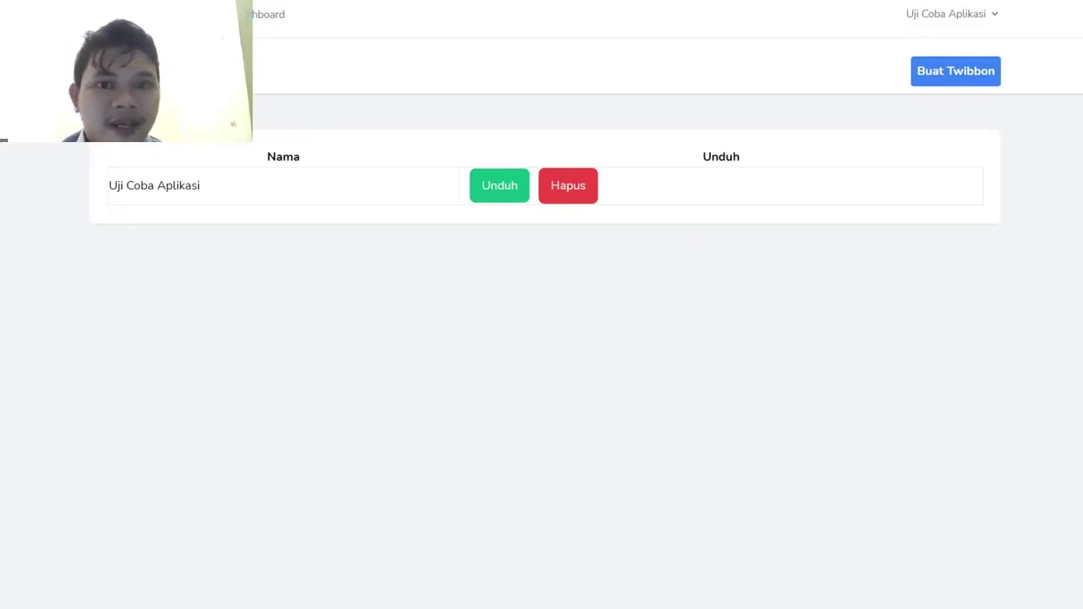
click(931, 14)
- Log out and start a new registration as a team member (Anggota)
click(887, 43)
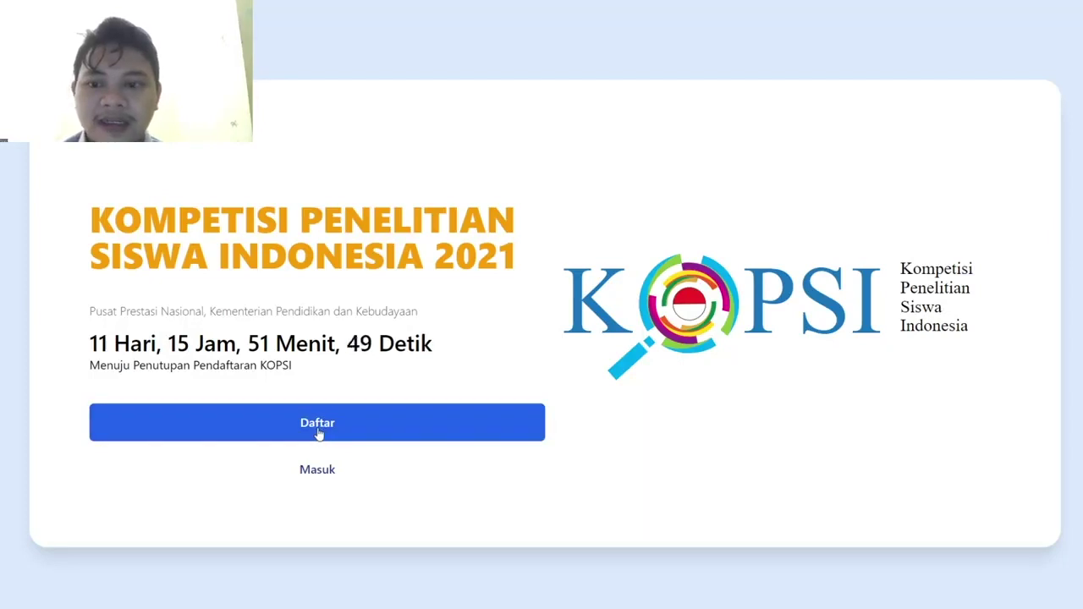
click(319, 431)
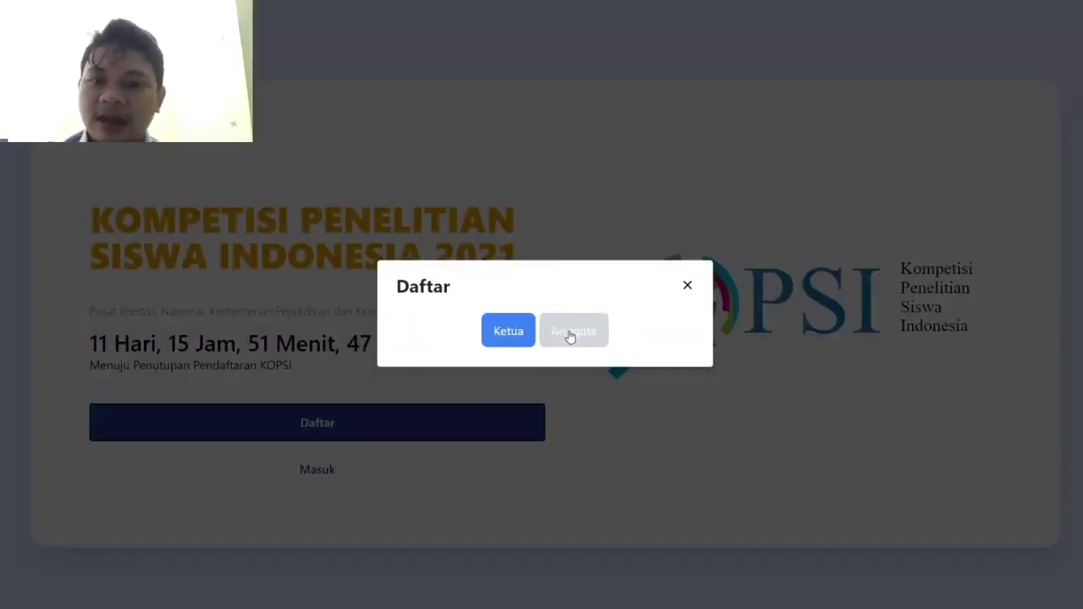
click(571, 336)
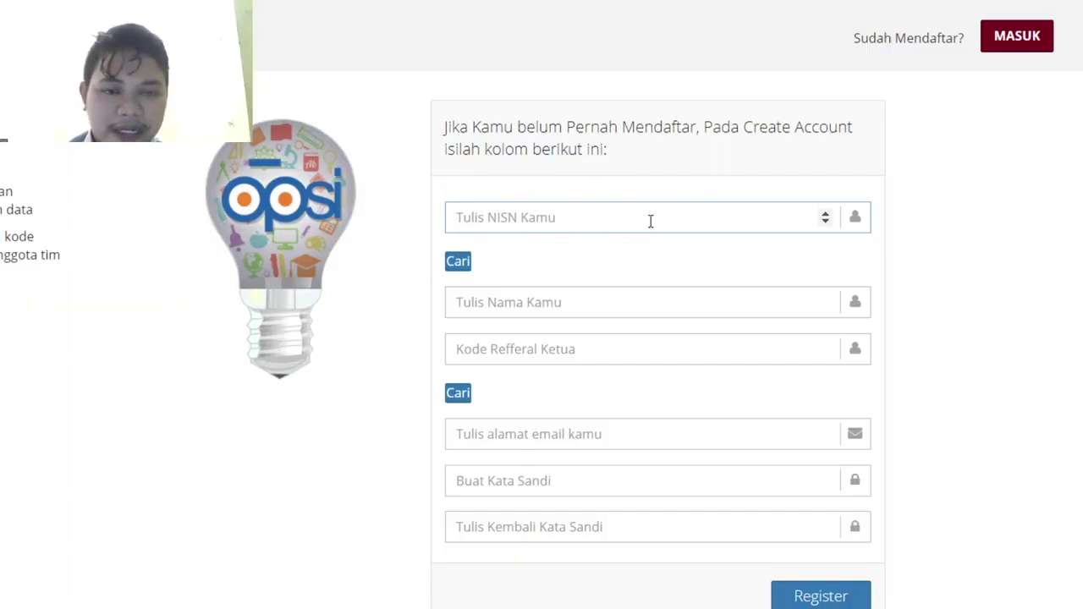
- Enter the team leader's referral code in Kode Refferal Ketua, replacing the wrongly pasted text
click(554, 297)
click(503, 347)
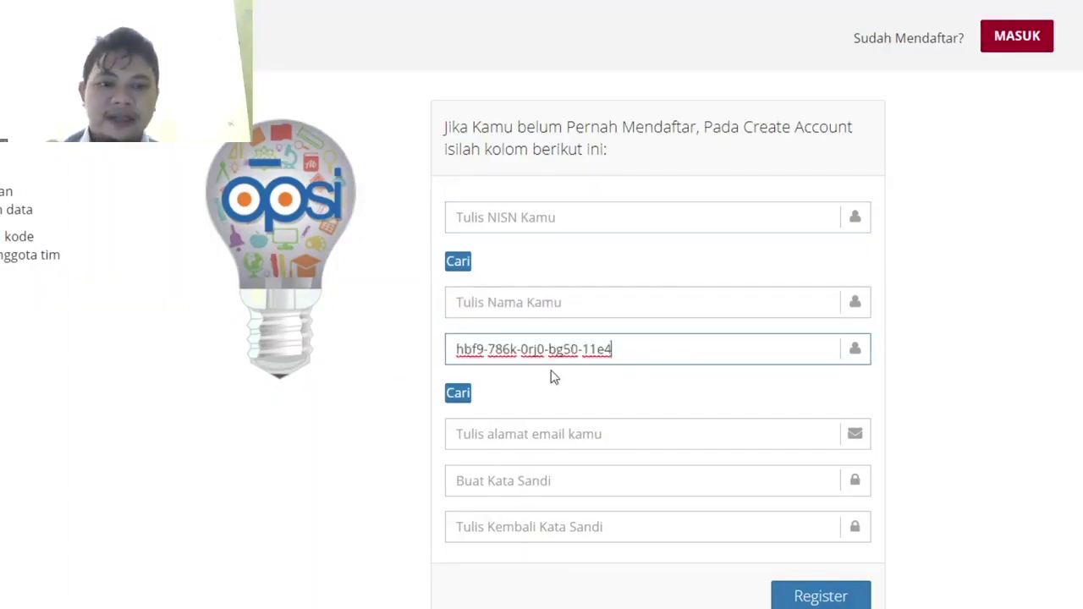
drag(623, 347, 442, 338)
key(BackSpace)
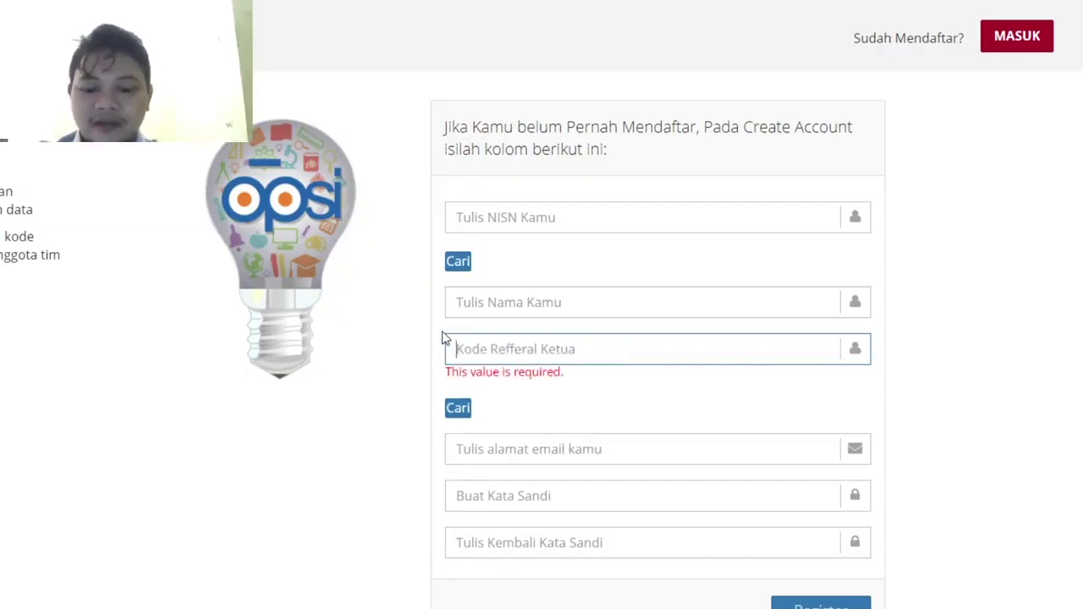
text(UK)
key(BackSpace)
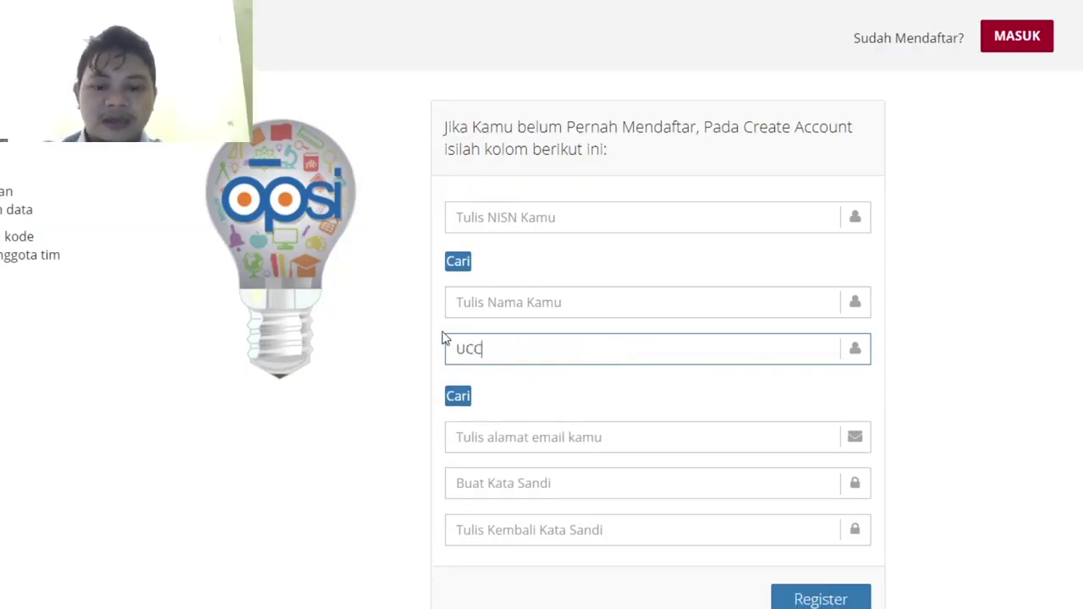
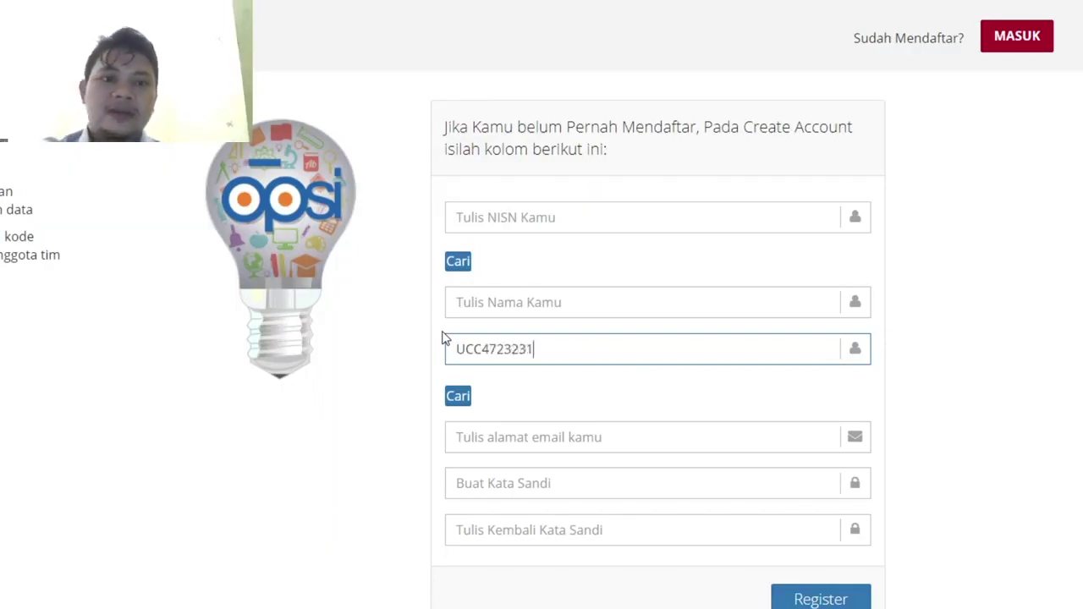
- Move through the e-mail and password fields, leaving them empty
click(530, 350)
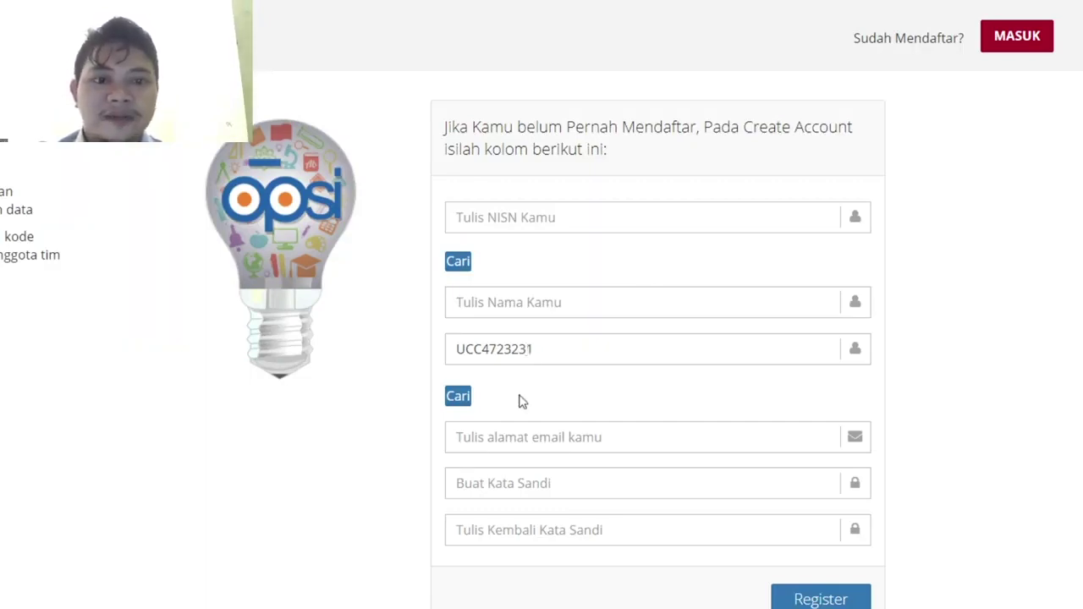
click(498, 436)
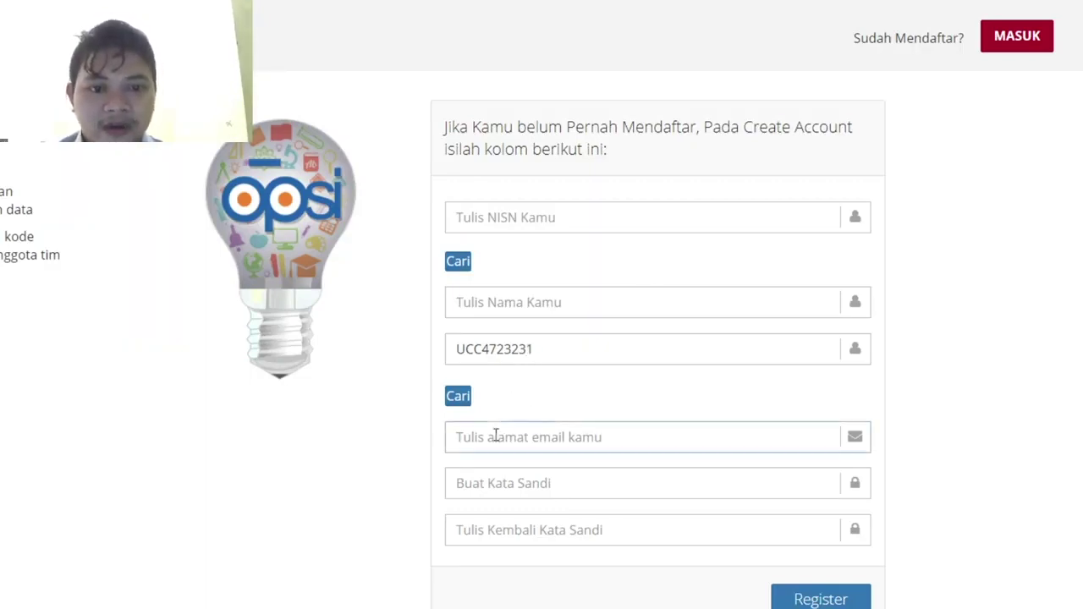
click(522, 482)
click(534, 534)
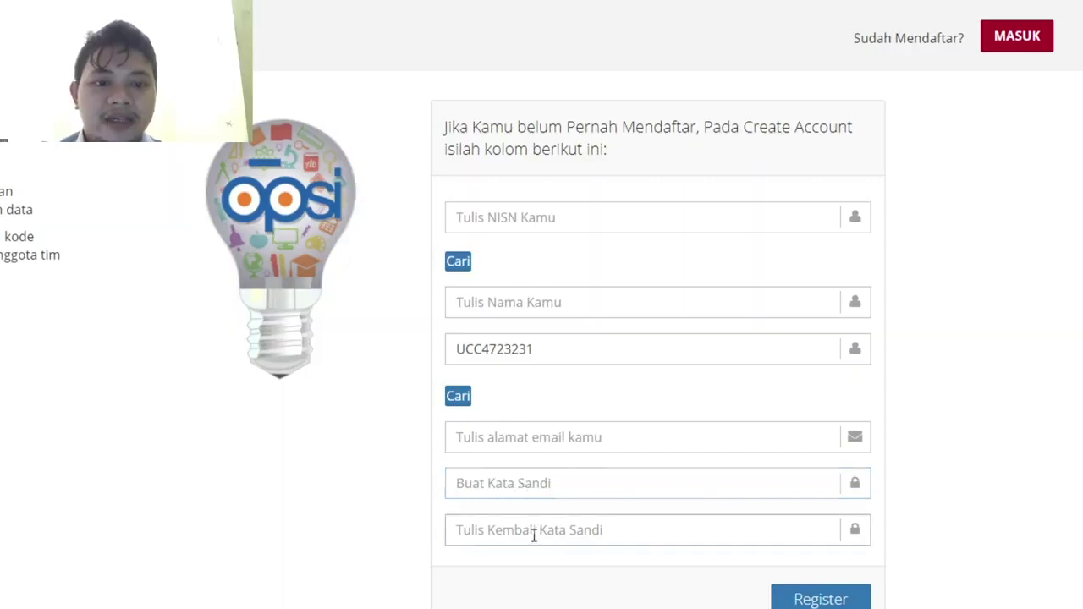
click(561, 513)
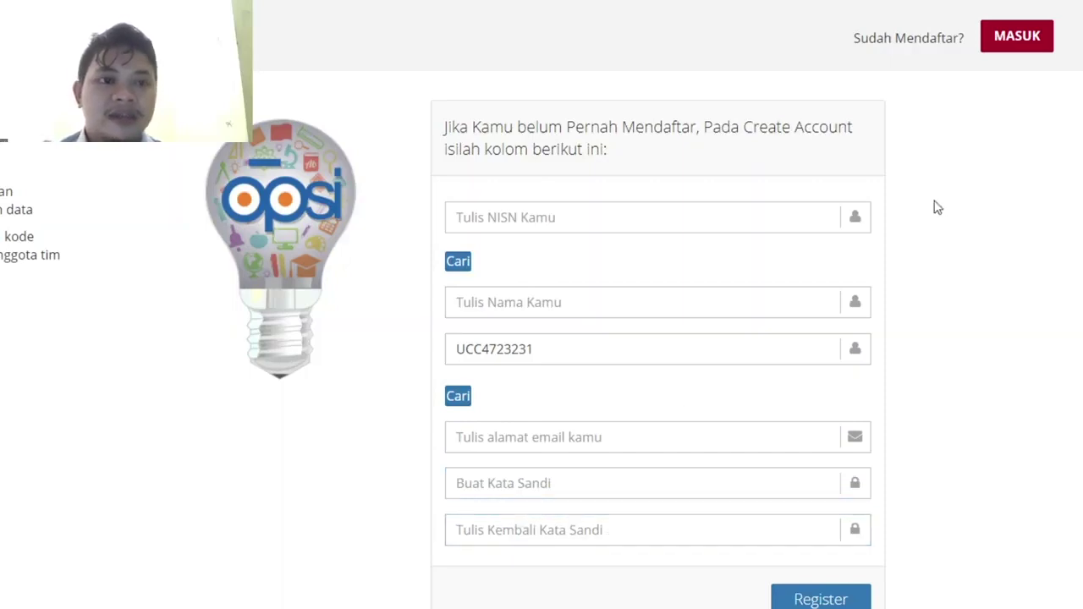